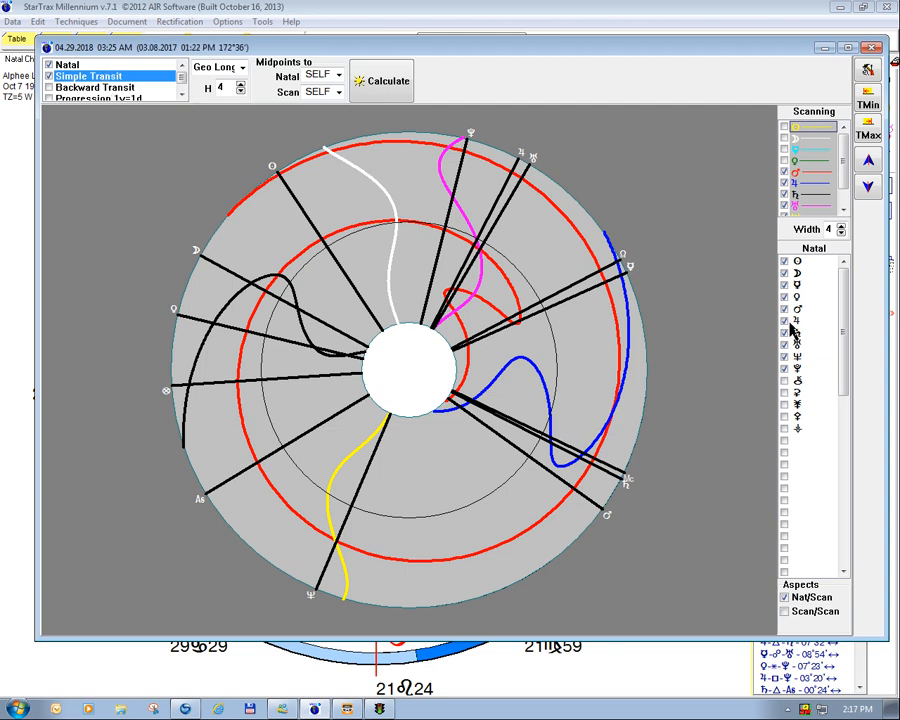
# Step: Check which planets are selected in the Scanning list from beginning to end
pyautogui.scroll(-1, 848, 190)
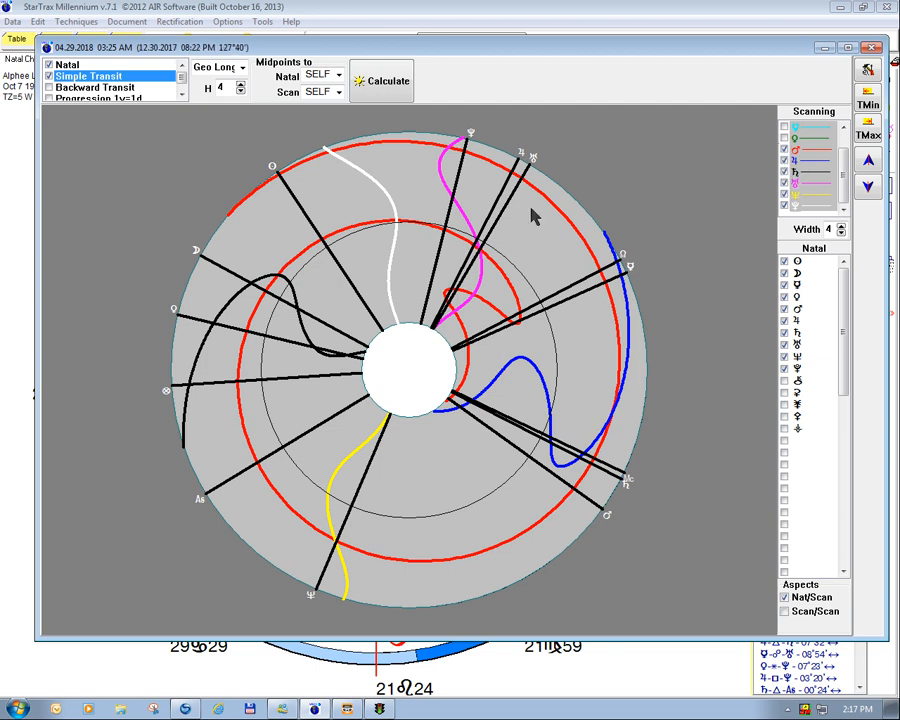
pyautogui.moveTo(844, 174); pyautogui.dragTo(855, 136)
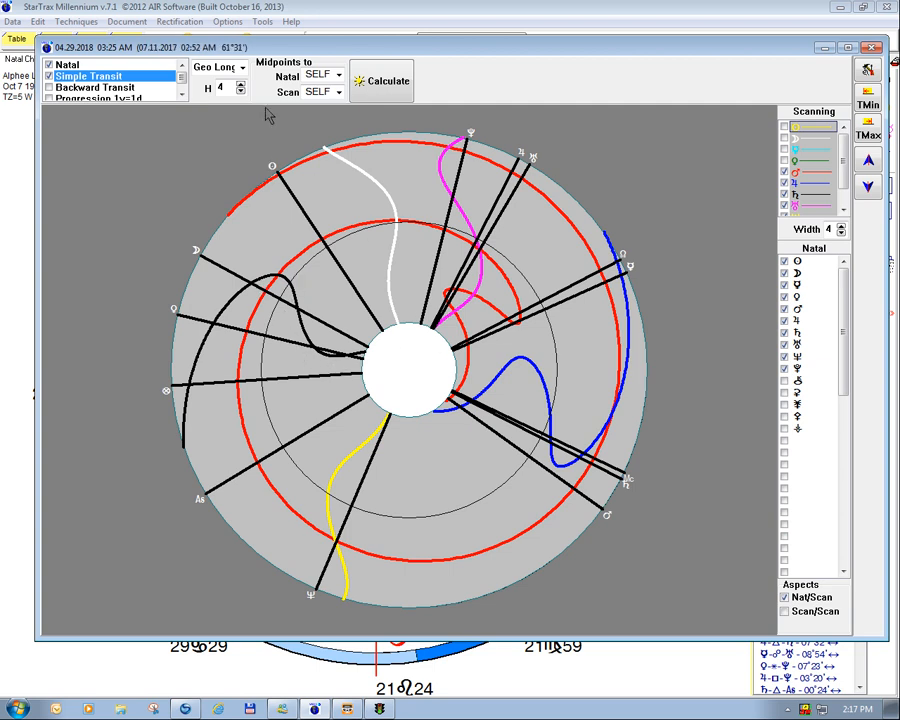
# Step: Preview the graph at harmonics 5 and 6, and return it to harmonic 4
pyautogui.click(241, 85)
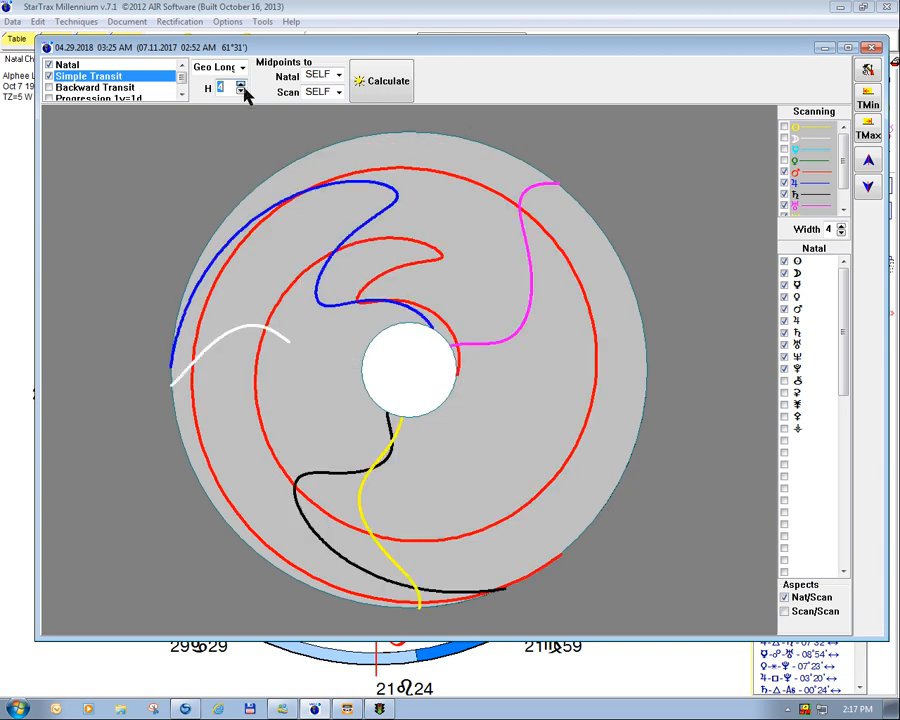
pyautogui.click(241, 86)
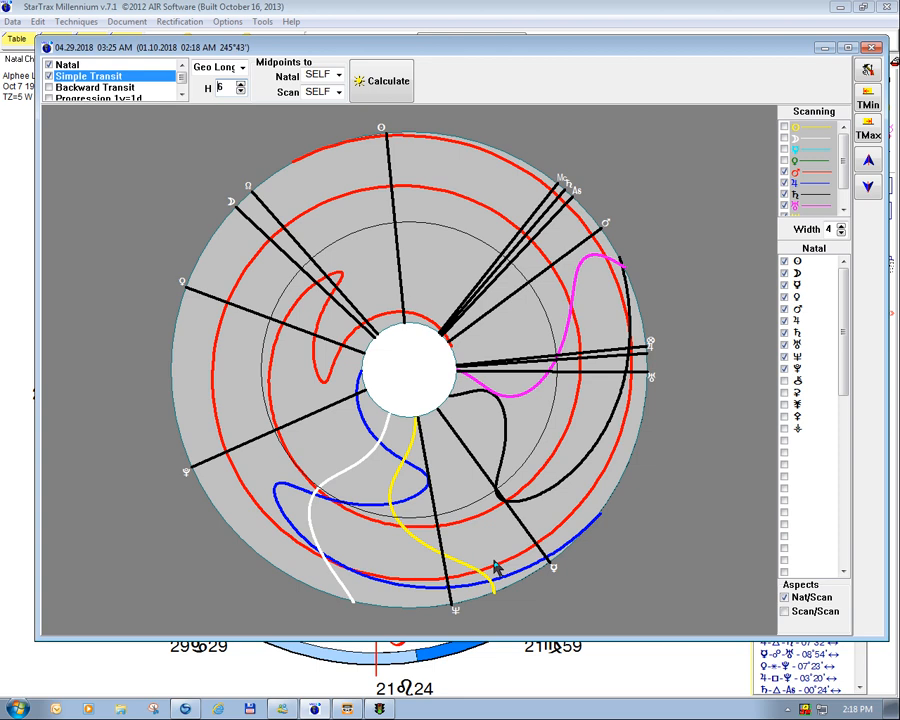
pyautogui.click(240, 92)
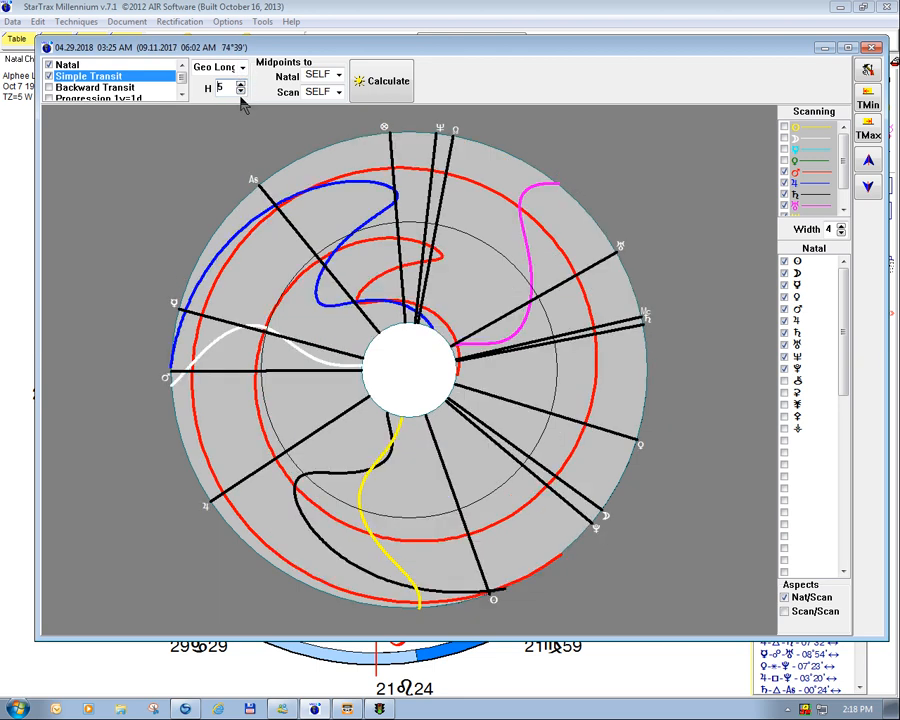
pyautogui.click(240, 92)
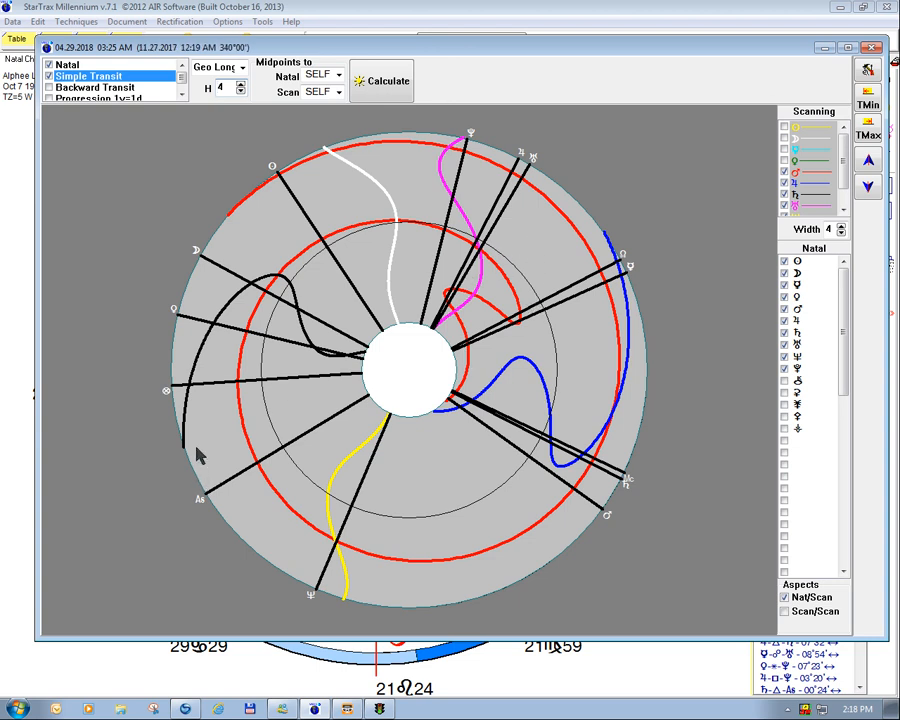
# Step: List the aspects at the Saturn curve's outermost crossing with natal Venus and advance the date day by day to January 22, 2018
pyautogui.click(216, 331)
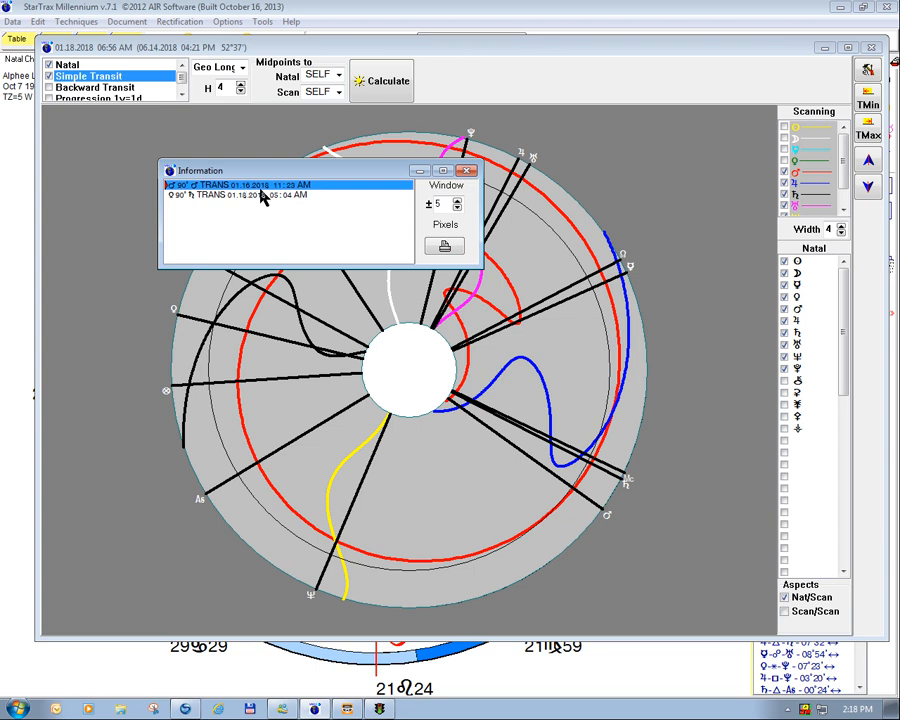
pyautogui.click(868, 165)
pyautogui.click(868, 165)
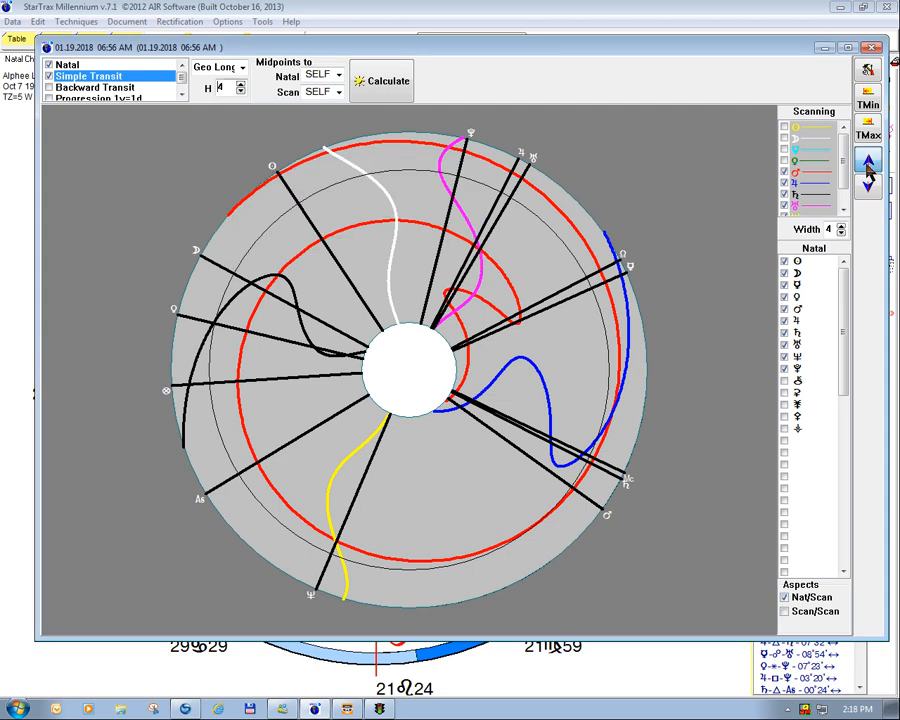
pyautogui.click(868, 166)
pyautogui.click(868, 166)
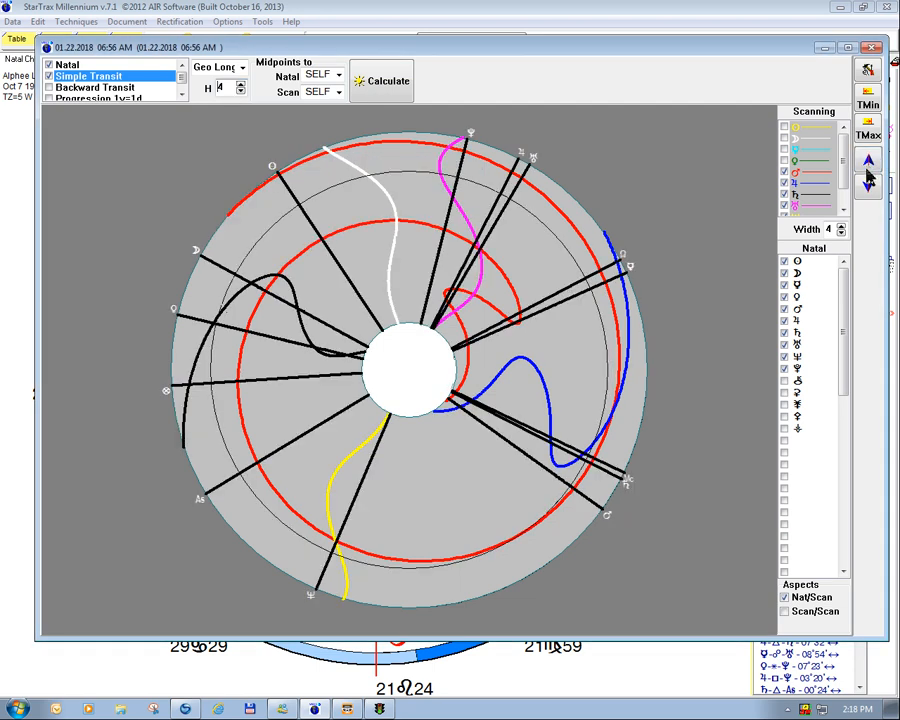
# Step: Move the graph date back day by day to January 17, 2018, and close the aspect information
pyautogui.click(868, 190)
pyautogui.click(868, 190)
pyautogui.click(868, 190)
pyautogui.click(868, 192)
pyautogui.click(868, 192)
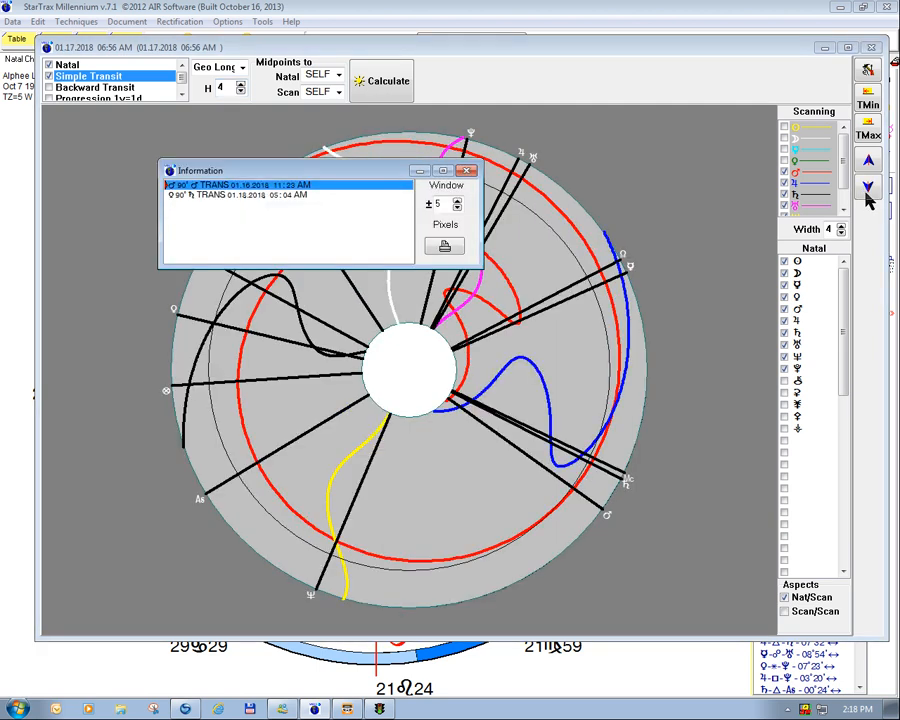
pyautogui.click(470, 176)
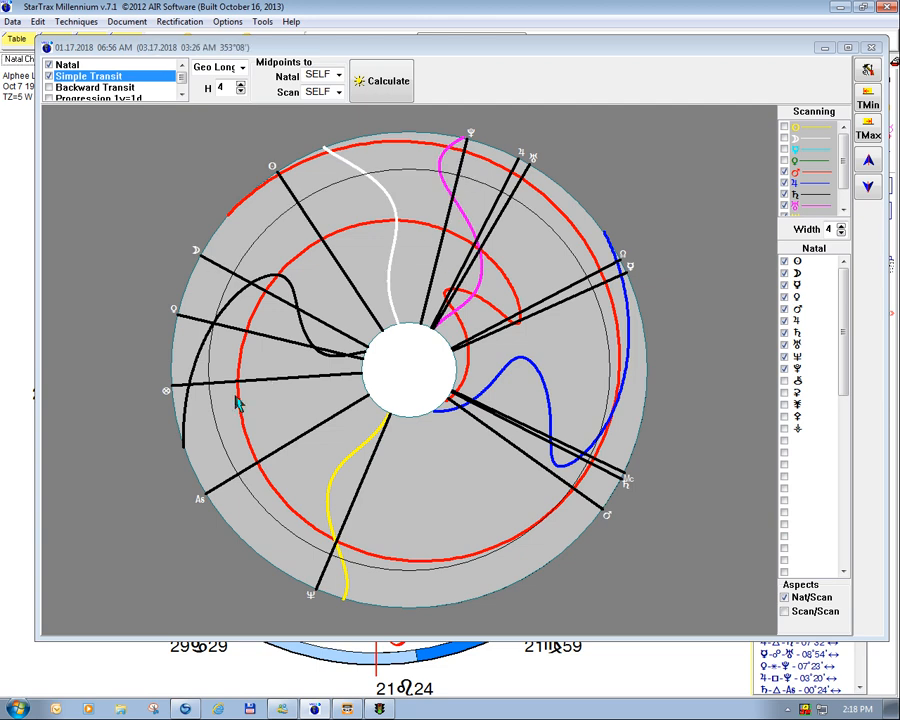
# Step: List the aspects at Saturn's first crossing with natal Moon, advance the date to February 28, 2018, and close the list
pyautogui.click(253, 291)
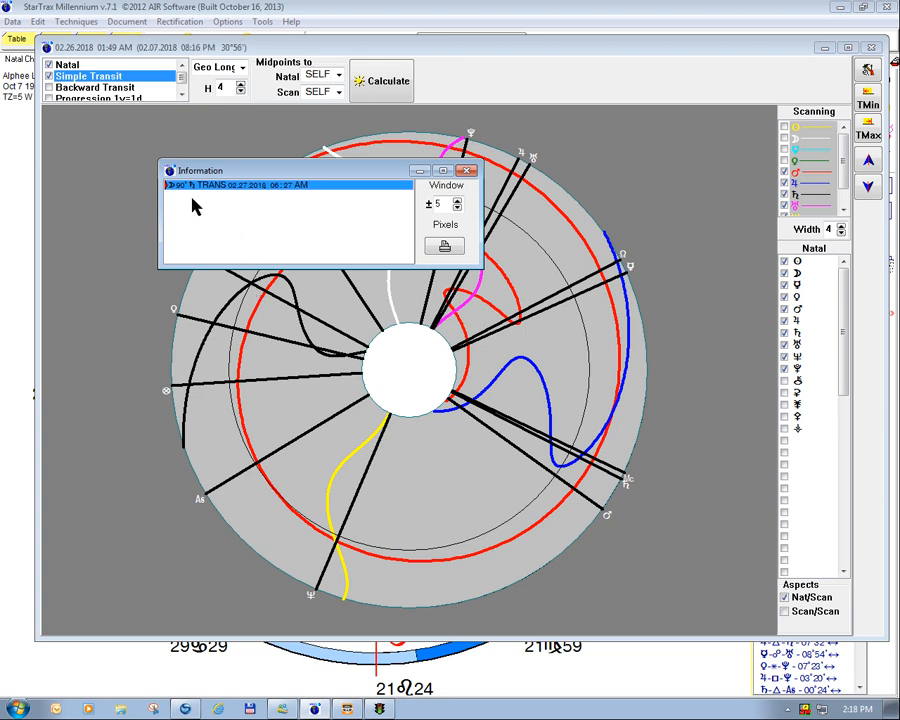
pyautogui.click(868, 162)
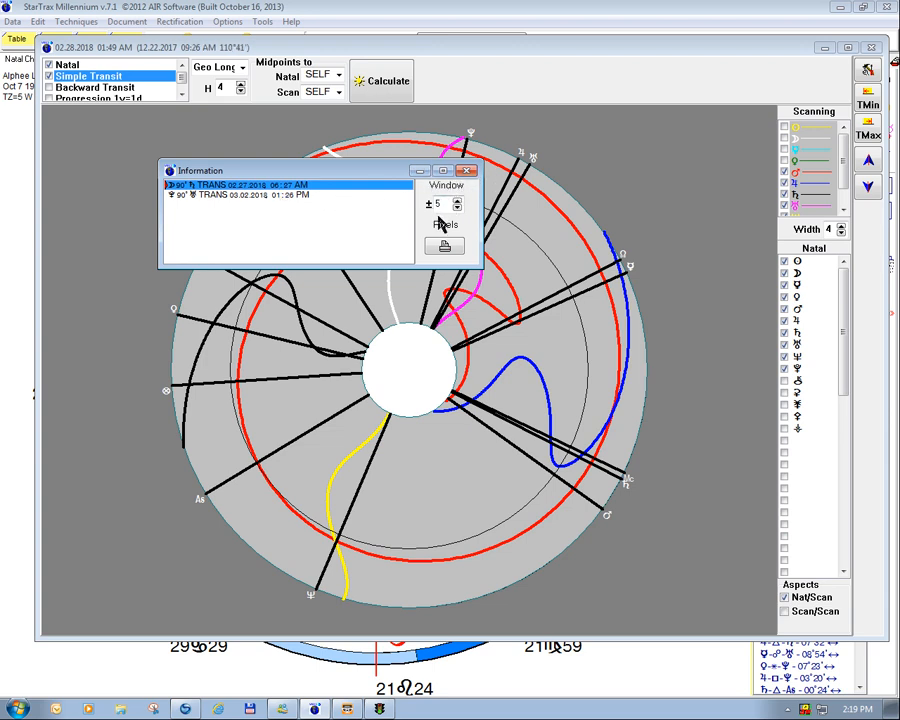
pyautogui.click(470, 173)
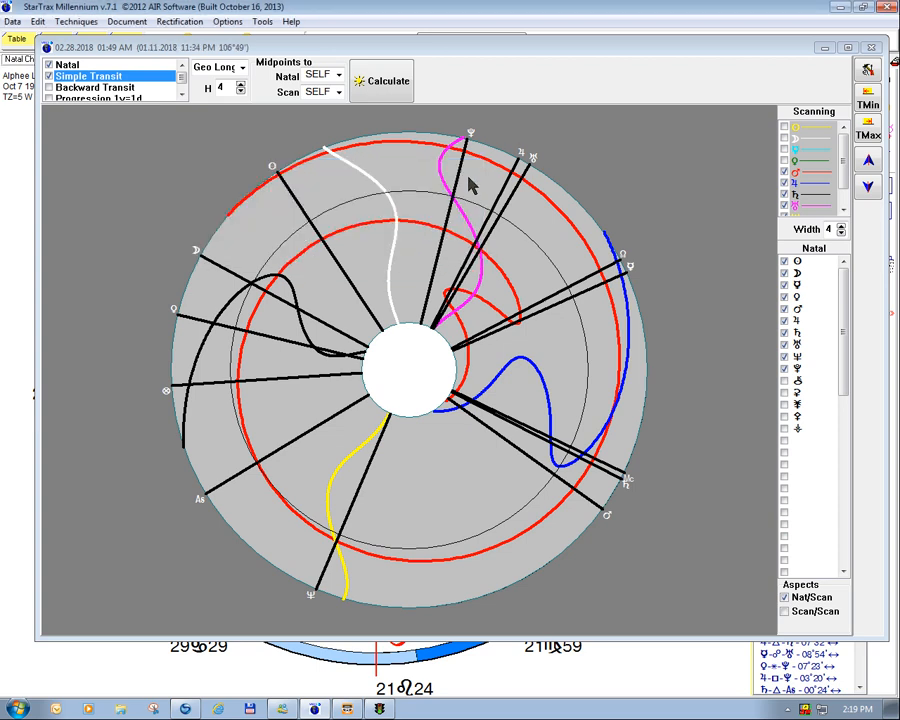
# Step: List the aspects at Saturn's second crossing with natal Moon, advance the date to June 9, 2018, and close the list
pyautogui.click(298, 320)
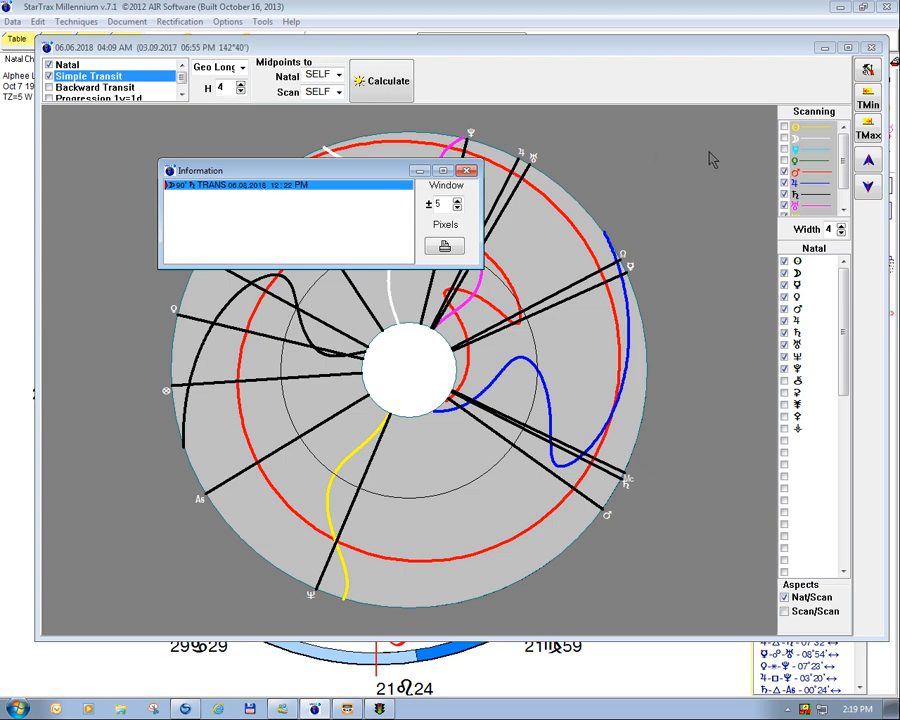
pyautogui.click(868, 170)
pyautogui.click(868, 170)
pyautogui.click(868, 170)
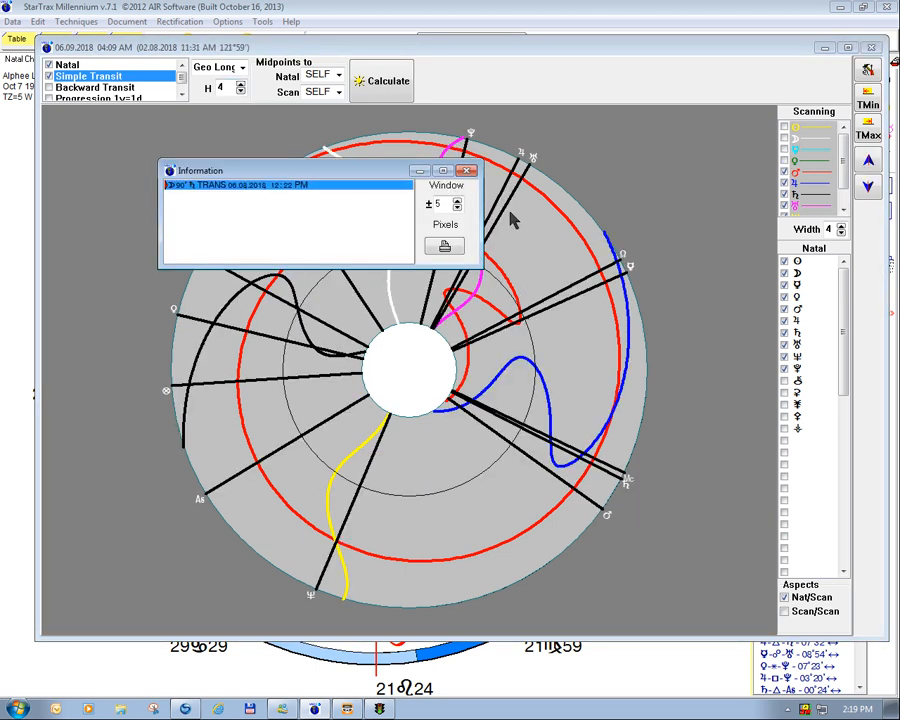
pyautogui.click(466, 173)
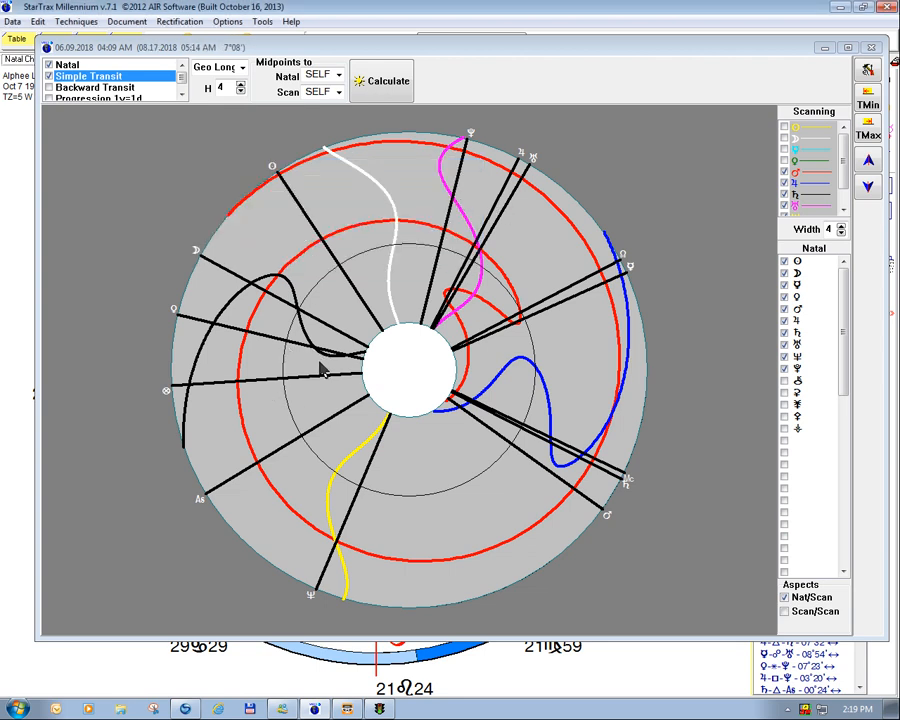
# Step: Pick Saturn's second crossing with natal Venus and advance the date to August 2, 2018, to list its aspects
pyautogui.moveTo(360, 362); pyautogui.dragTo(313, 351)
pyautogui.click(312, 346)
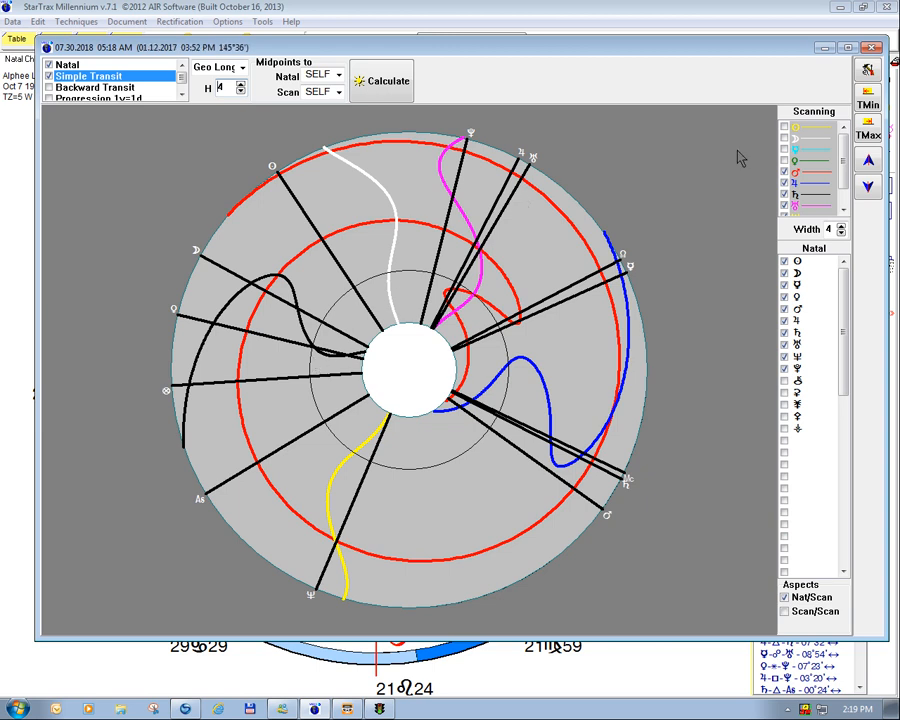
pyautogui.click(866, 178)
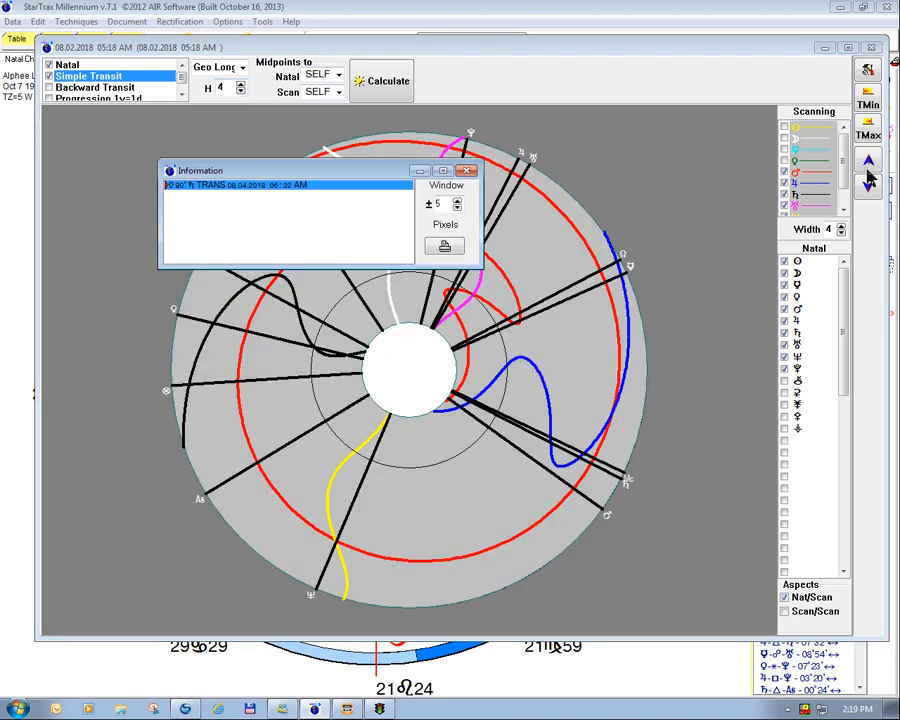
# Step: List the aspects at Saturn's innermost crossing with natal Venus, advance the date to October 6, 2018, and close the list
pyautogui.click(348, 366)
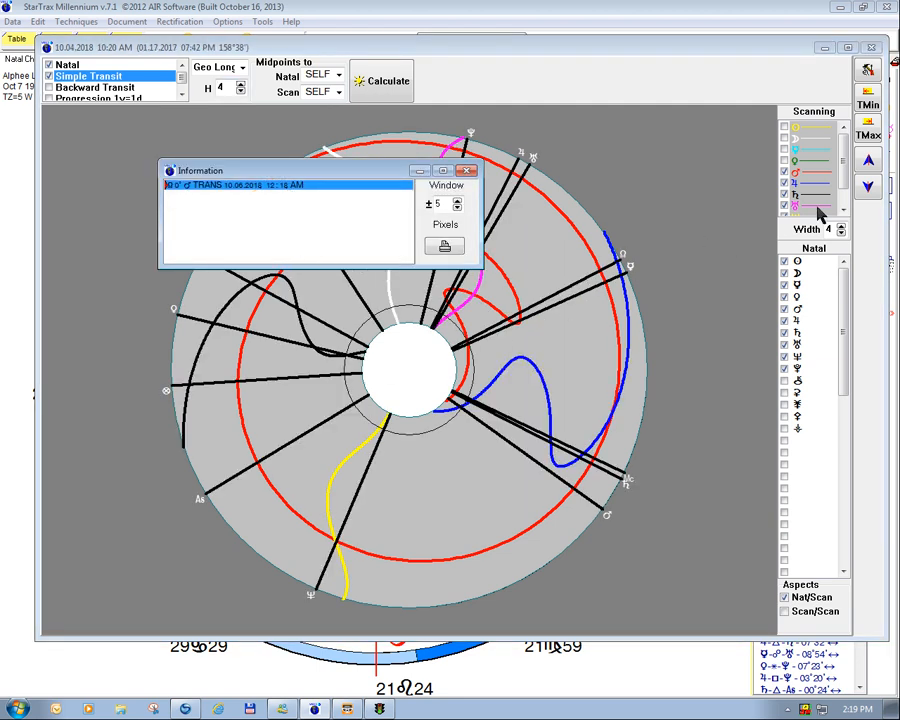
pyautogui.click(866, 168)
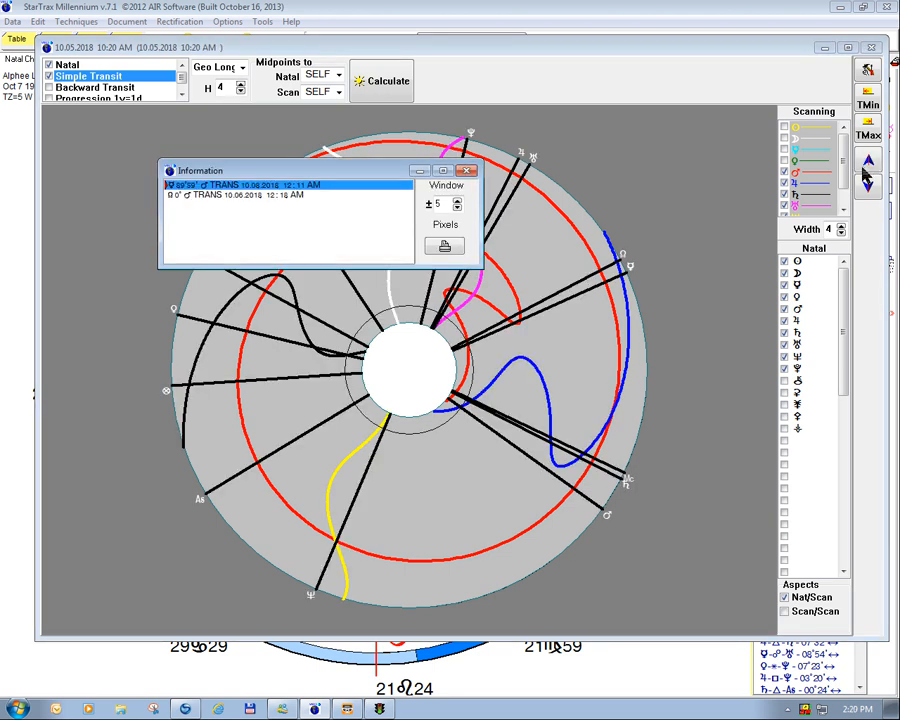
pyautogui.click(866, 170)
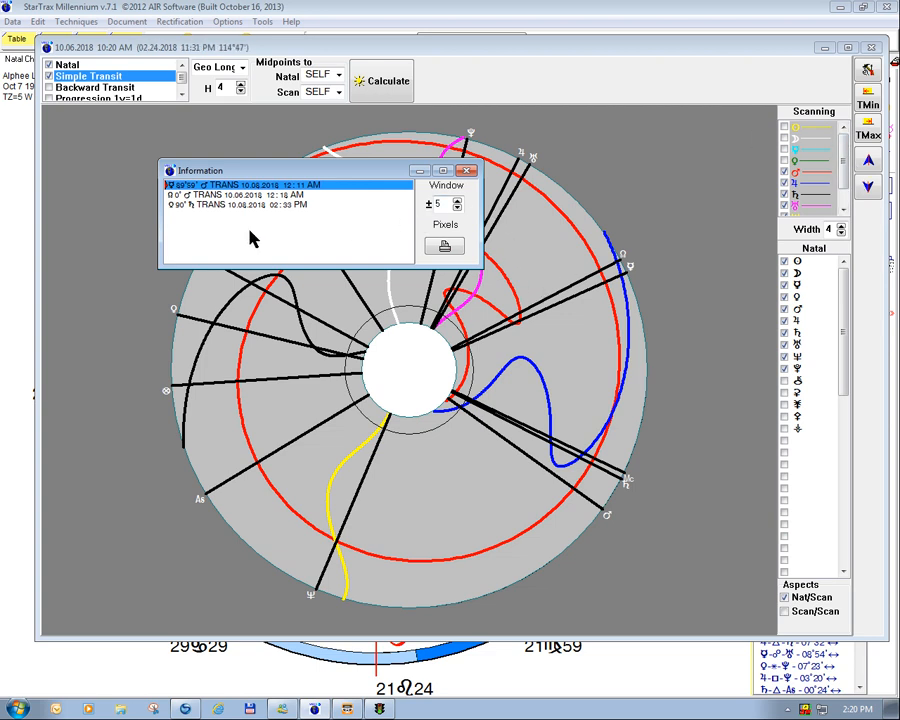
pyautogui.click(466, 170)
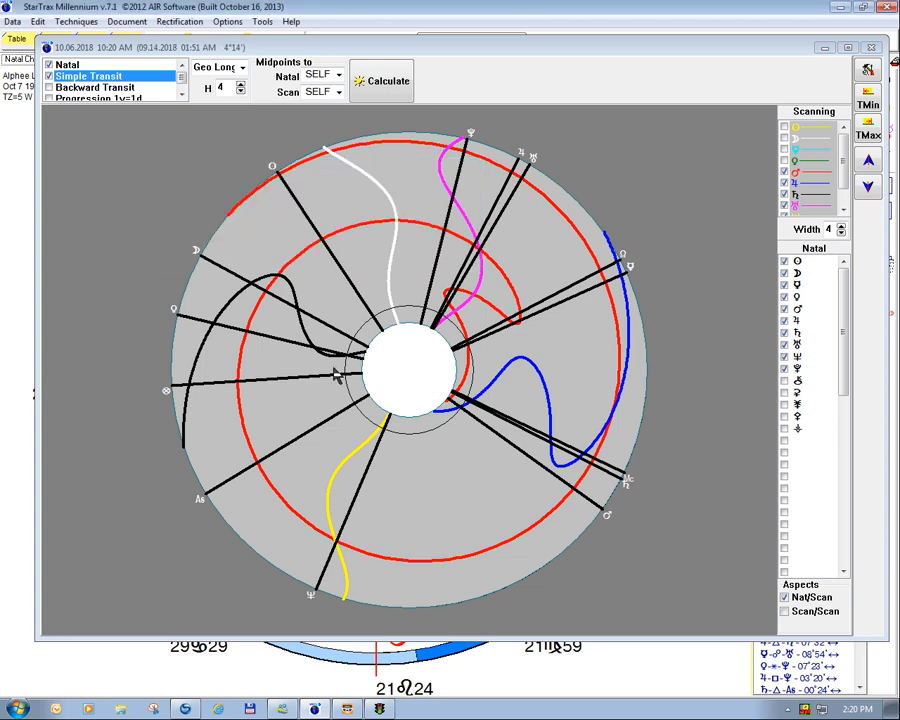
# Step: Return to Saturn's second crossing with natal Venus, advance from July 28 to August 1, 2018, to list its aspects, and close the list
pyautogui.click(315, 349)
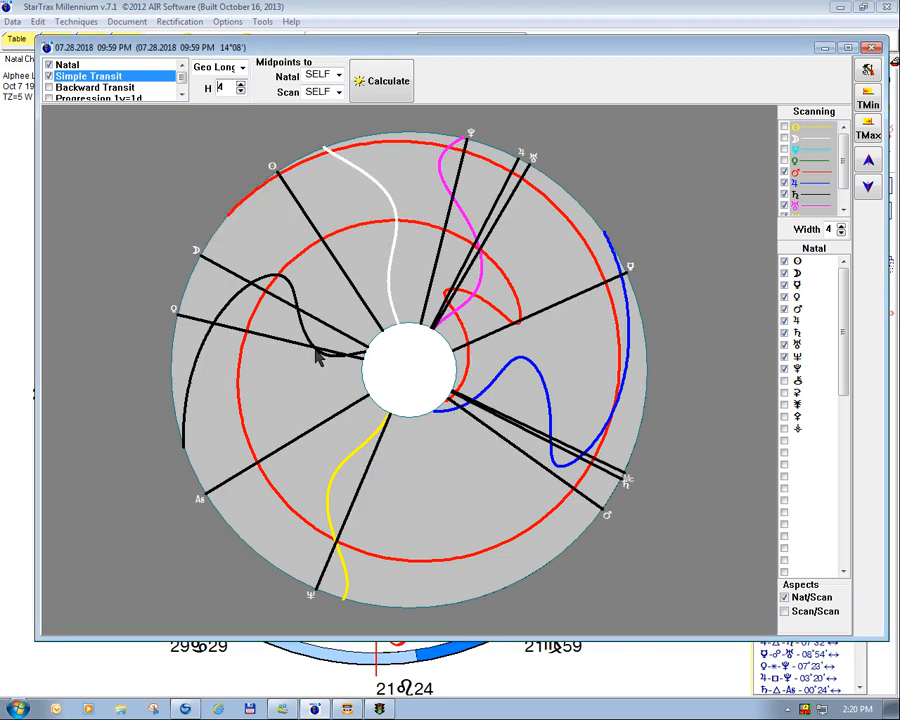
pyautogui.click(868, 163)
pyautogui.click(868, 163)
pyautogui.click(868, 163)
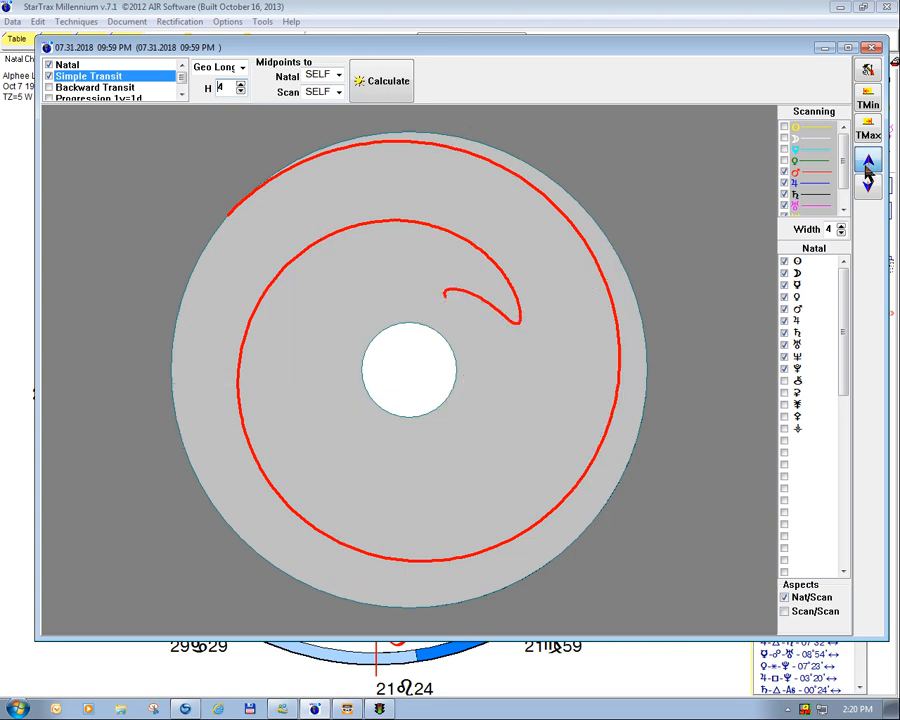
pyautogui.click(868, 165)
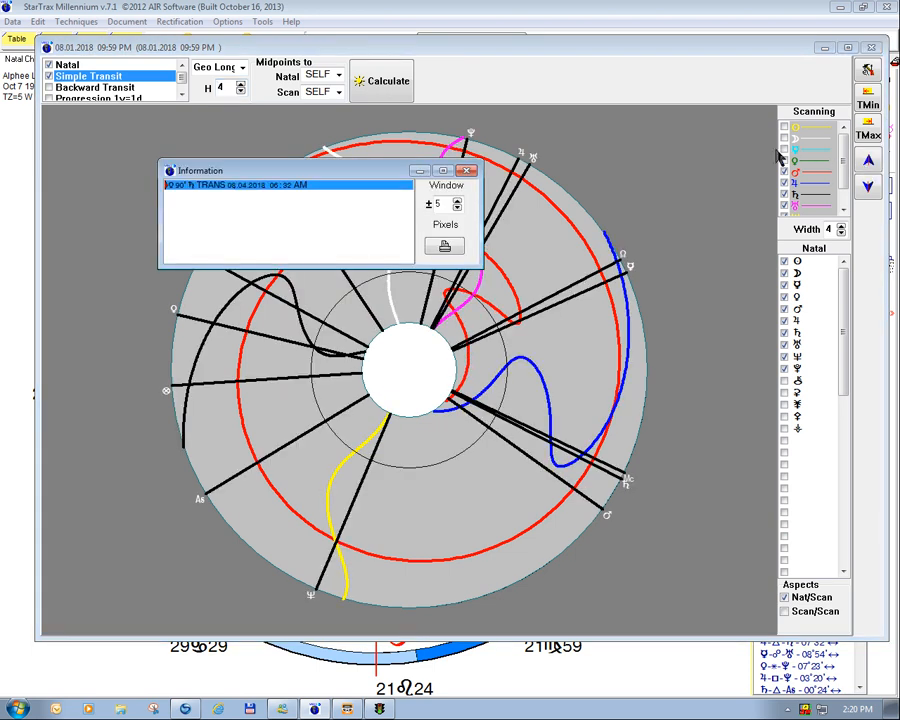
pyautogui.click(467, 172)
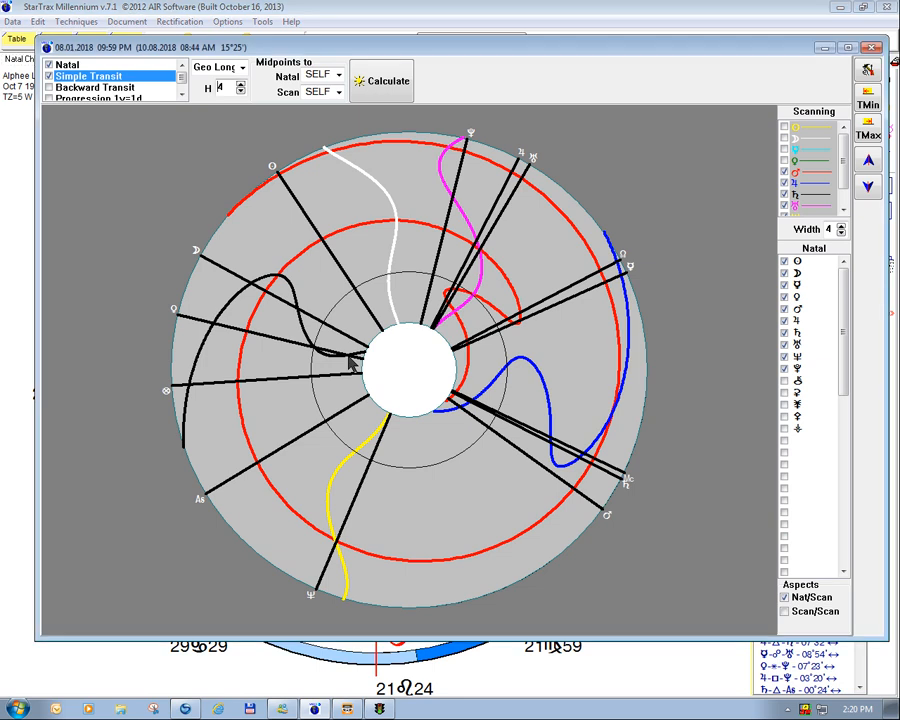
# Step: List the aspects at the innermost Saturn–Venus crossing for October 8, 2018, highlight the Mars square Jupiter entry, and close the list
pyautogui.click(350, 363)
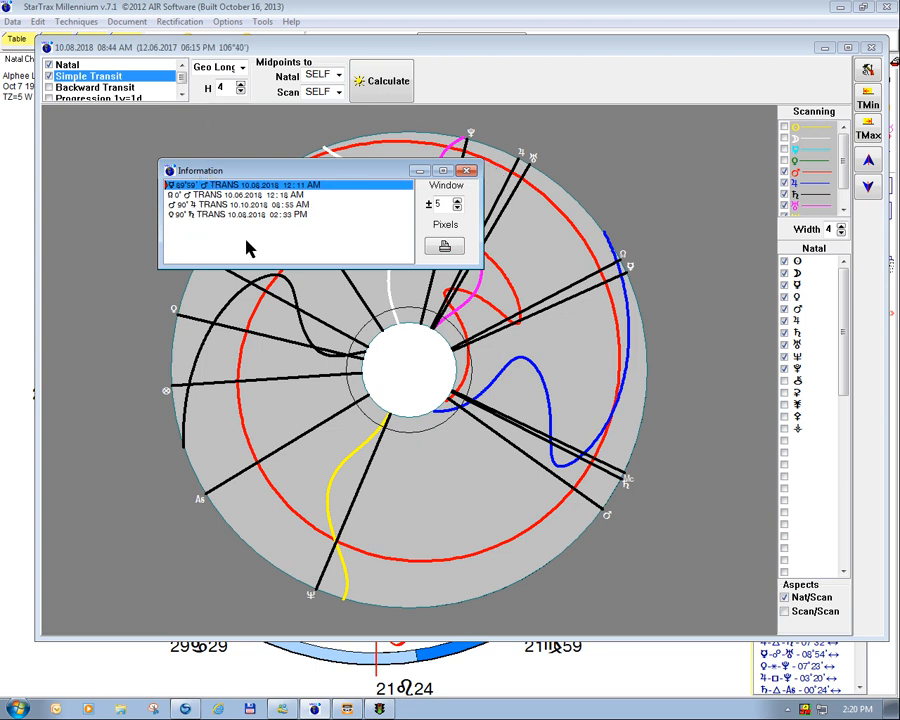
pyautogui.click(172, 206)
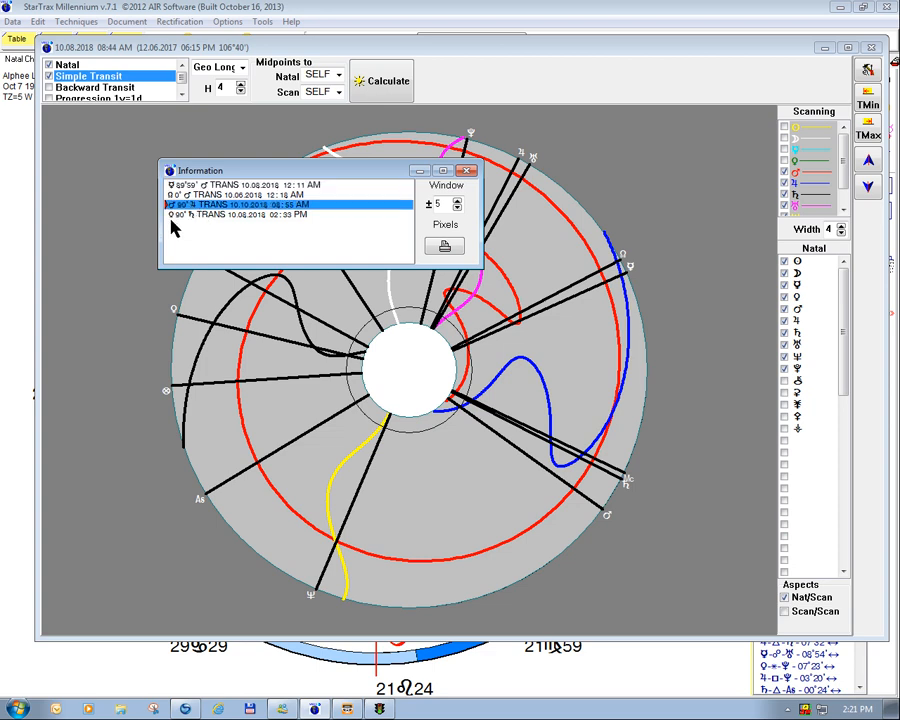
pyautogui.click(467, 172)
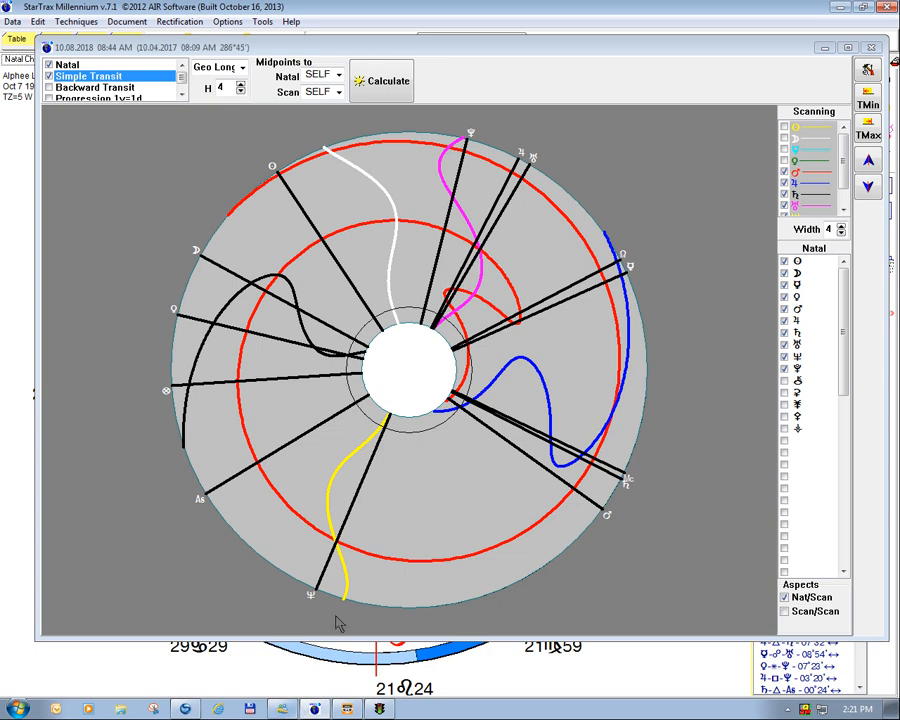
# Step: List the aspects where the Neptune and Mars curves cross natal Neptune around February 17, 2018, and close the list
pyautogui.click(338, 546)
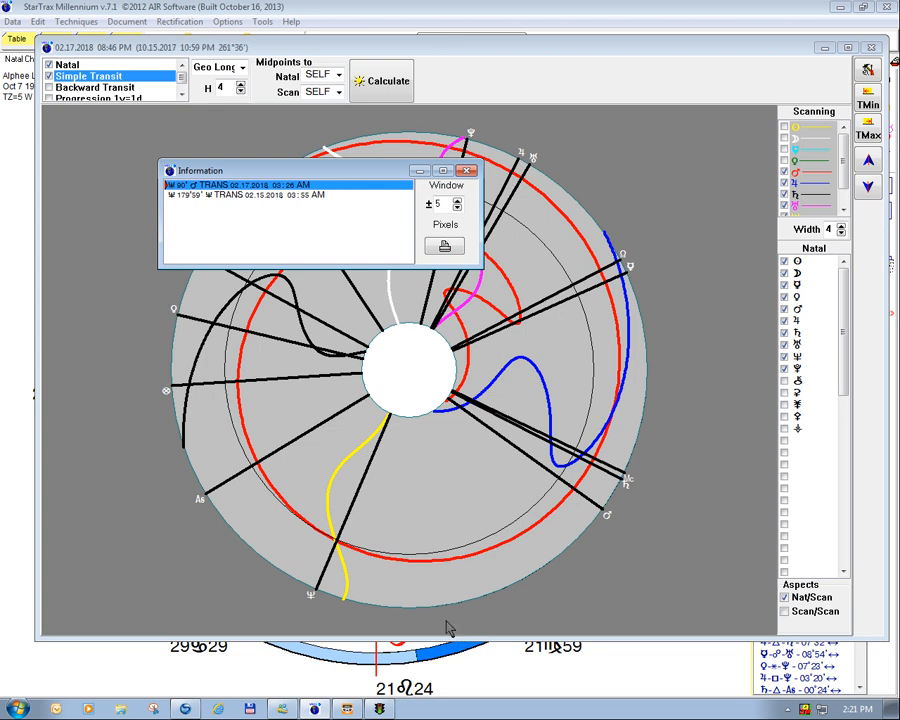
pyautogui.click(467, 174)
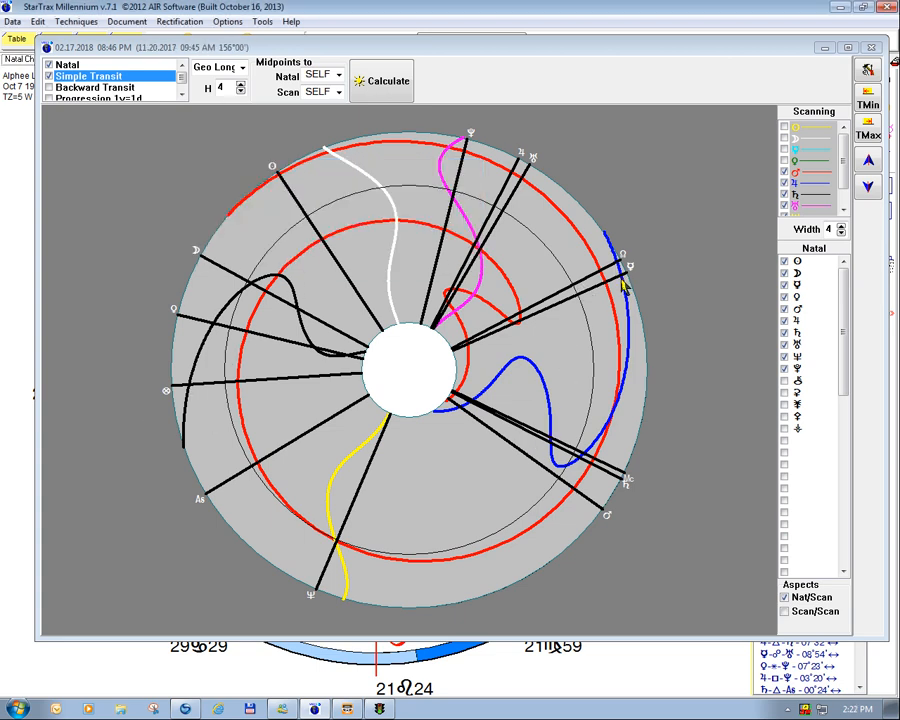
# Step: List the aspects at Jupiter's outermost crossing with natal Saturn and Midheaven, stepping the date back into late January and forward again to February 3, 2018
pyautogui.click(586, 462)
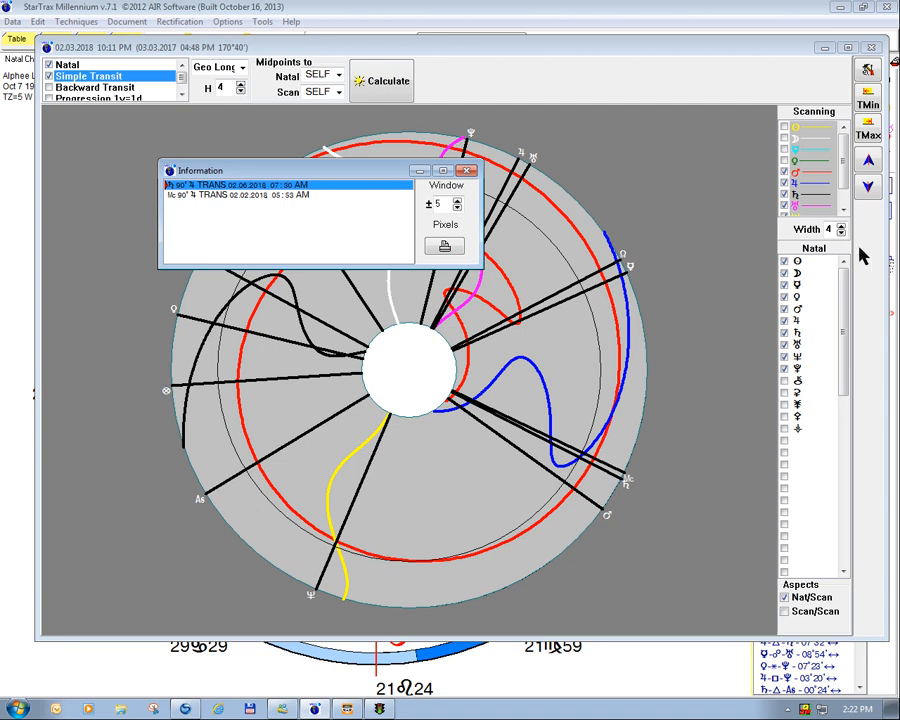
pyautogui.click(874, 192)
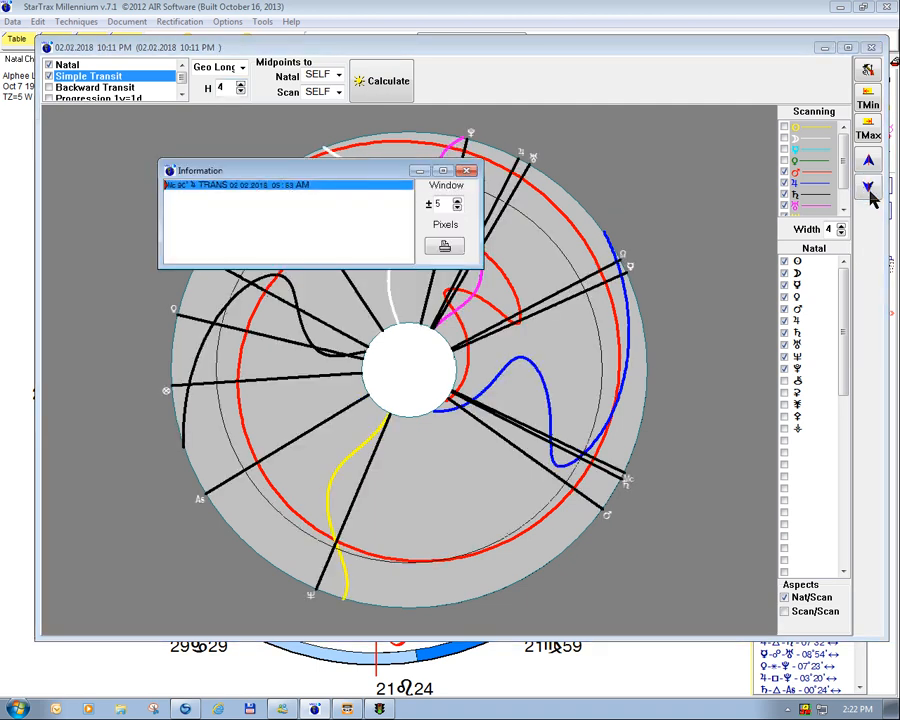
pyautogui.click(872, 195)
pyautogui.click(872, 200)
pyautogui.click(872, 205)
pyautogui.click(873, 205)
pyautogui.click(870, 165)
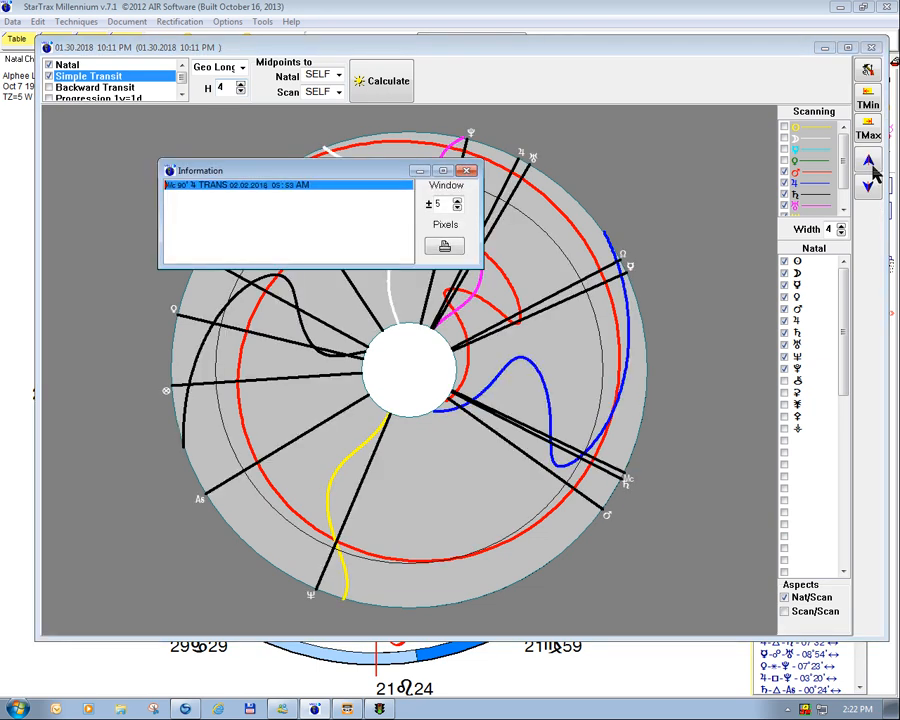
pyautogui.click(871, 168)
pyautogui.click(871, 167)
pyautogui.click(871, 167)
pyautogui.click(871, 167)
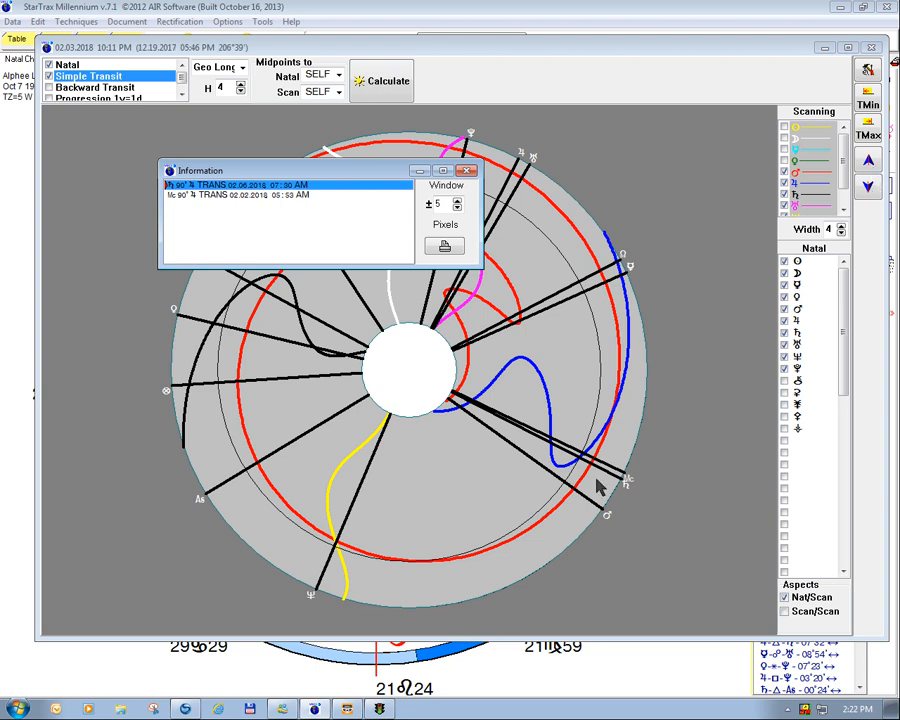
# Step: List the aspects at Jupiter's second and innermost crossings with natal Saturn and Midheaven, for April 9 and September 26, 2018, and close the list
pyautogui.click(554, 444)
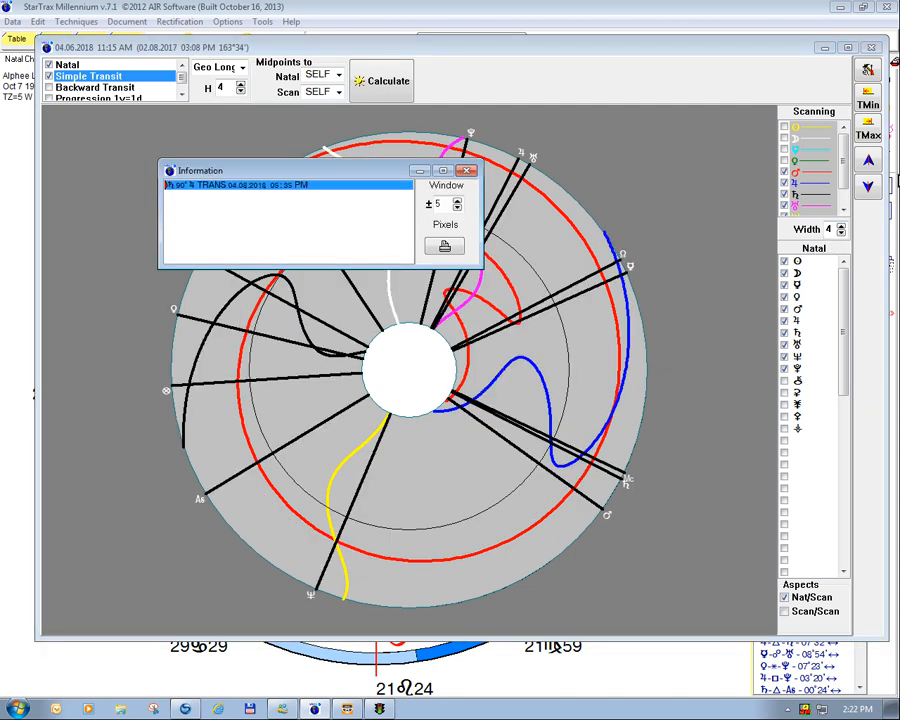
pyautogui.click(868, 163)
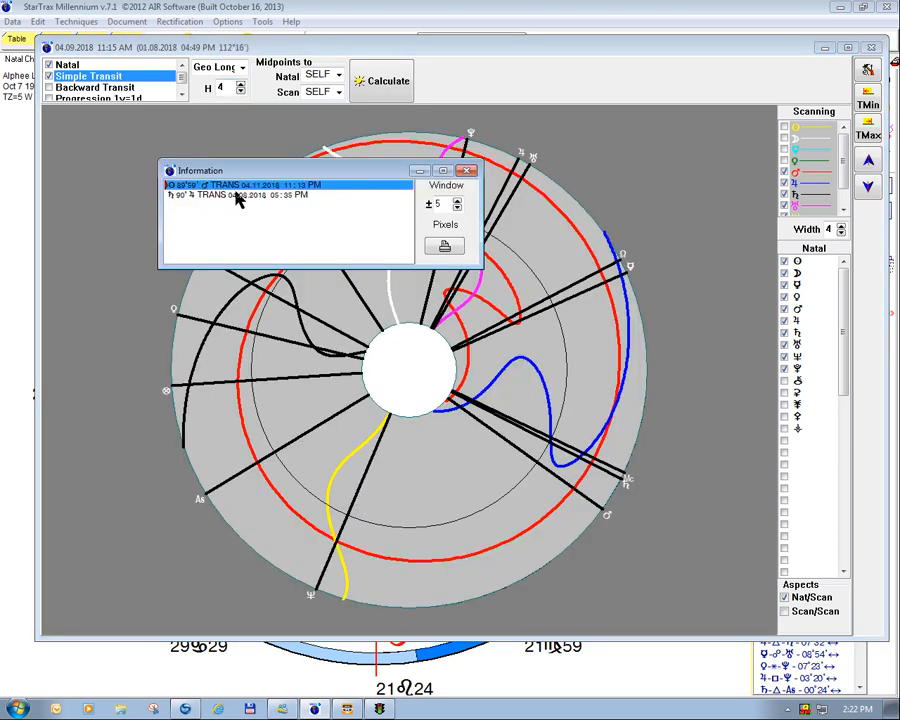
pyautogui.click(466, 172)
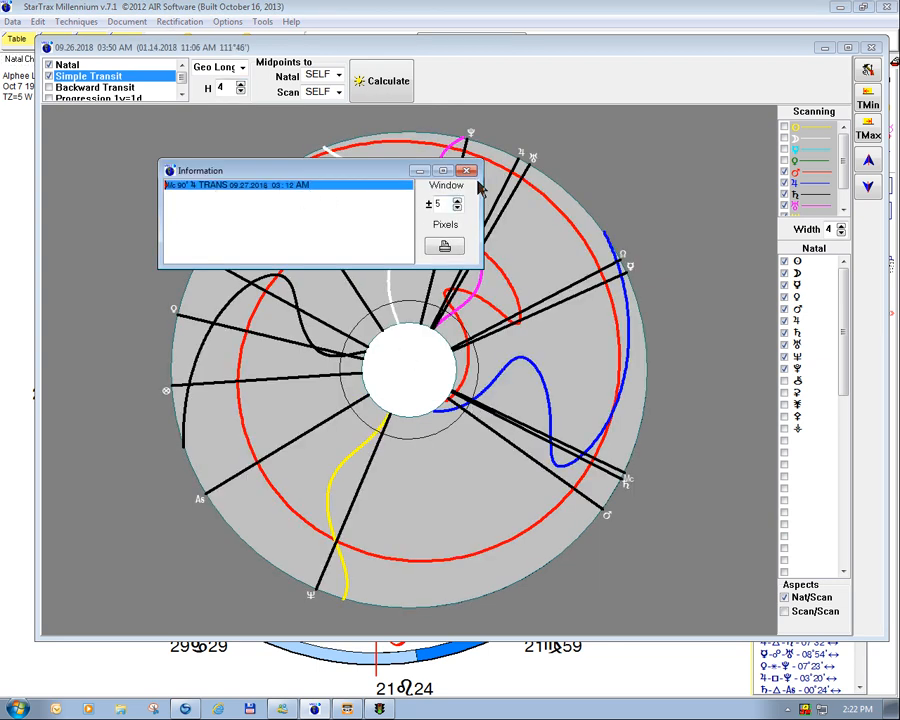
pyautogui.click(466, 171)
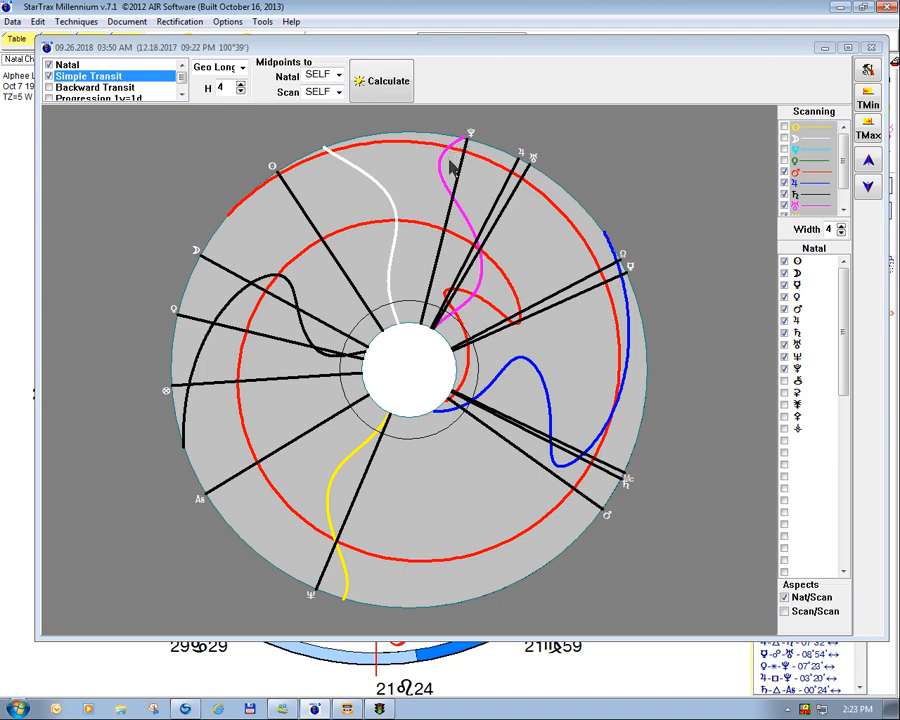
# Step: List the aspects where the Uranus curve crosses natal Pluto around March 2, 2018, and close the list
pyautogui.click(456, 206)
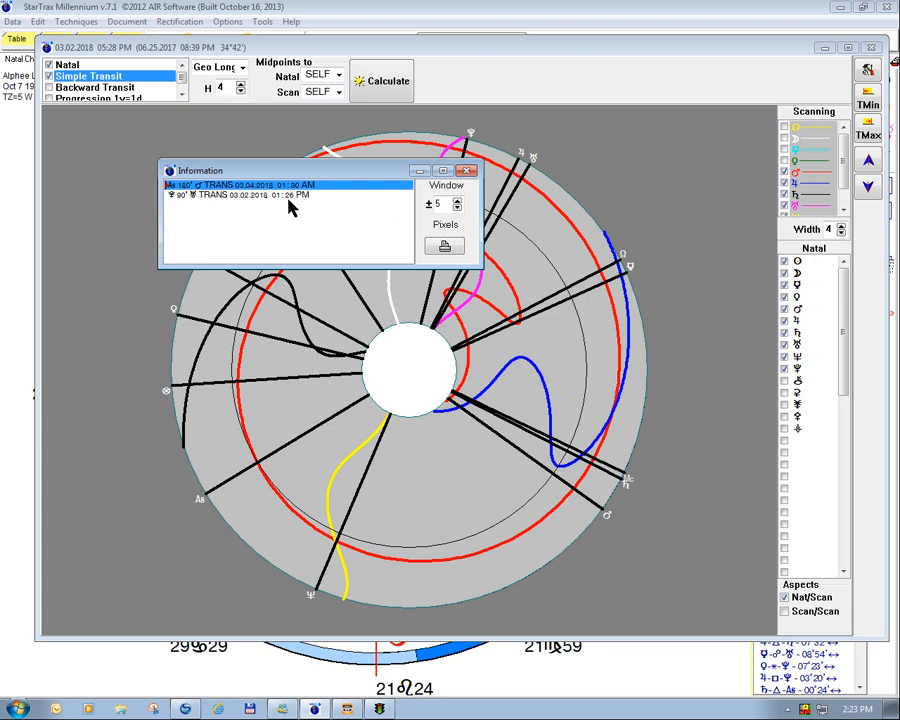
pyautogui.click(465, 172)
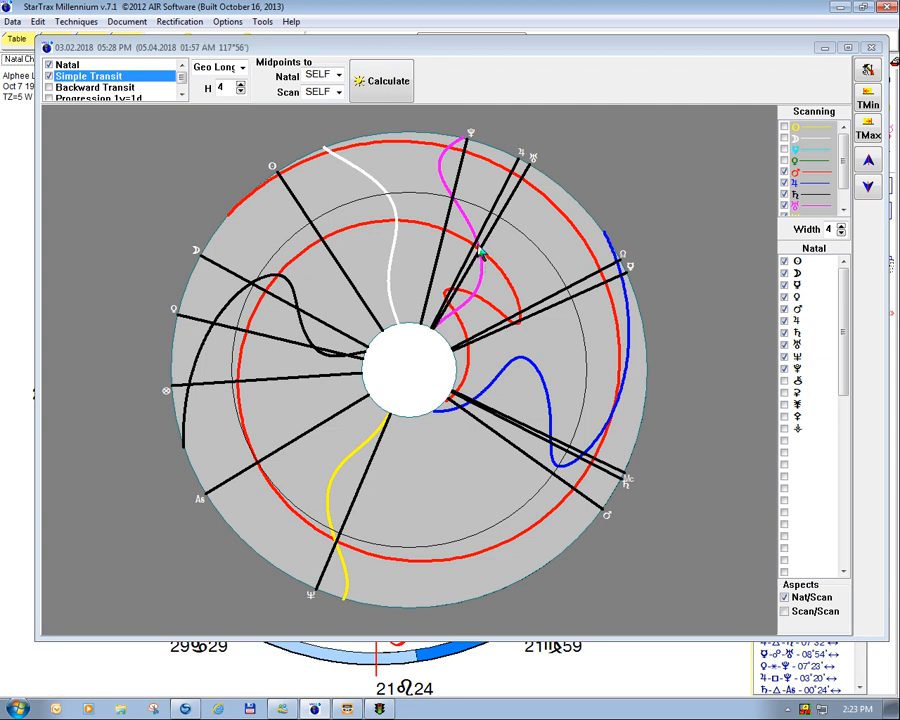
# Step: List the aspects where the Uranus curve crosses natal Jupiter around May 4, 2018, and advance the date to May 11, 2018
pyautogui.click(480, 257)
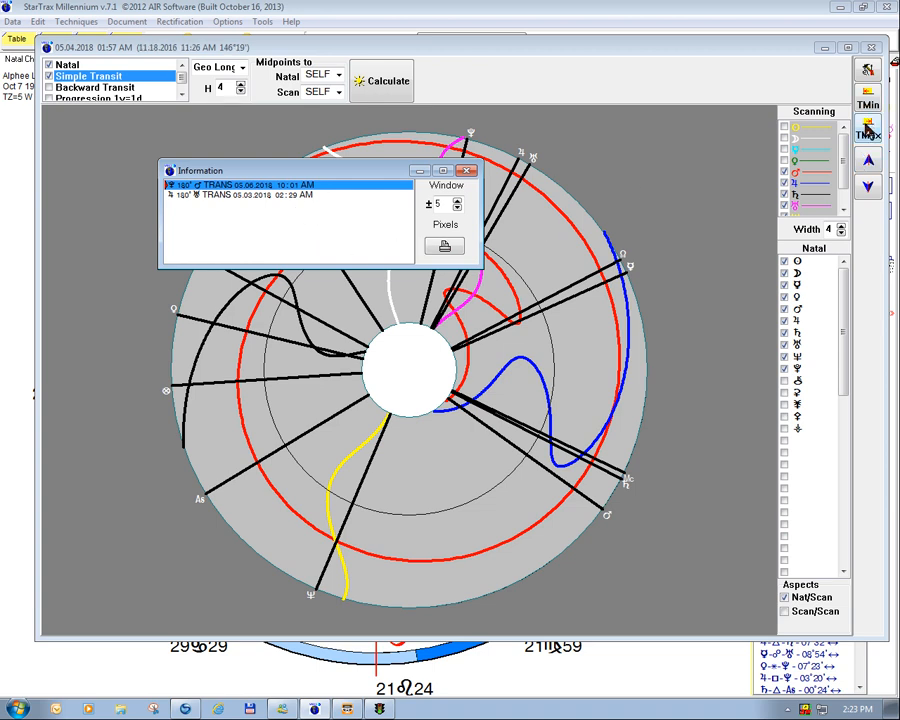
pyautogui.click(868, 166)
pyautogui.click(868, 164)
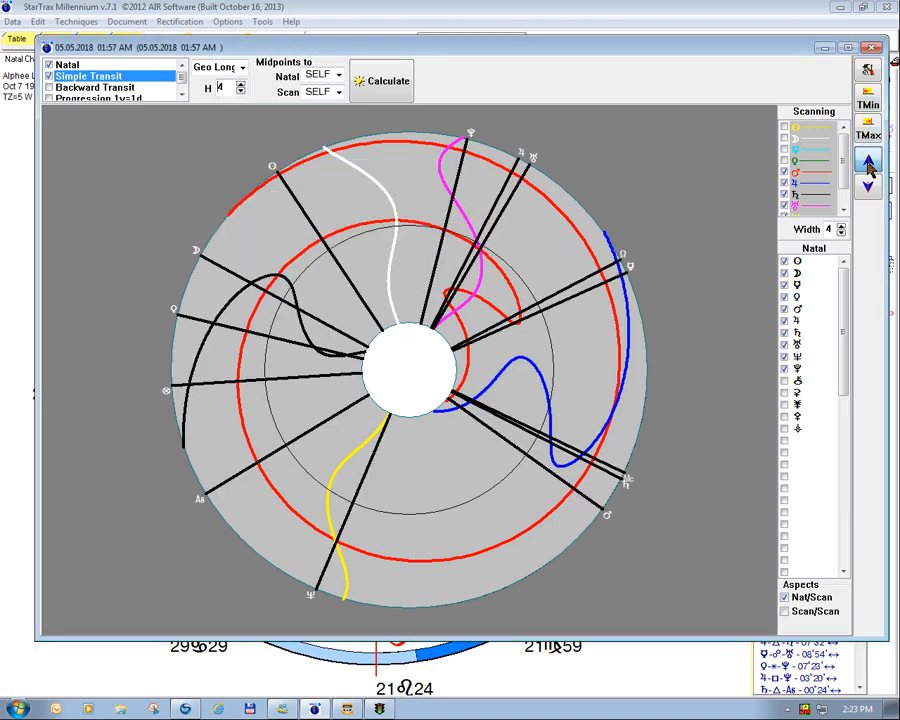
pyautogui.click(868, 164)
pyautogui.click(868, 162)
pyautogui.click(868, 162)
pyautogui.click(868, 162)
pyautogui.click(868, 162)
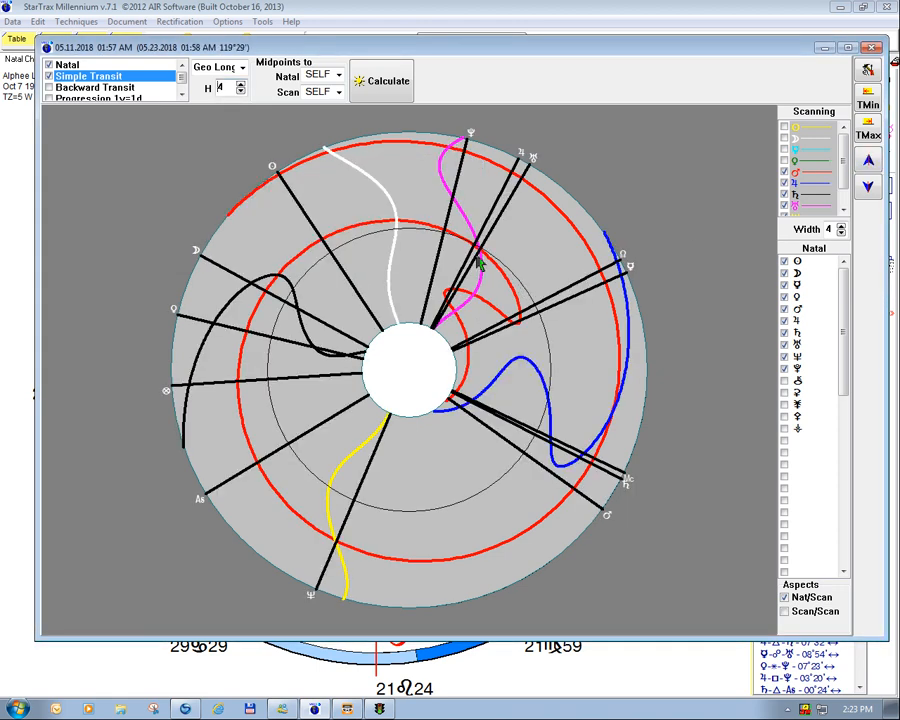
# Step: Advance the date to May 15, 2018, listing the aspects to natal Jupiter and Uranus along the way, and close the list
pyautogui.click(866, 162)
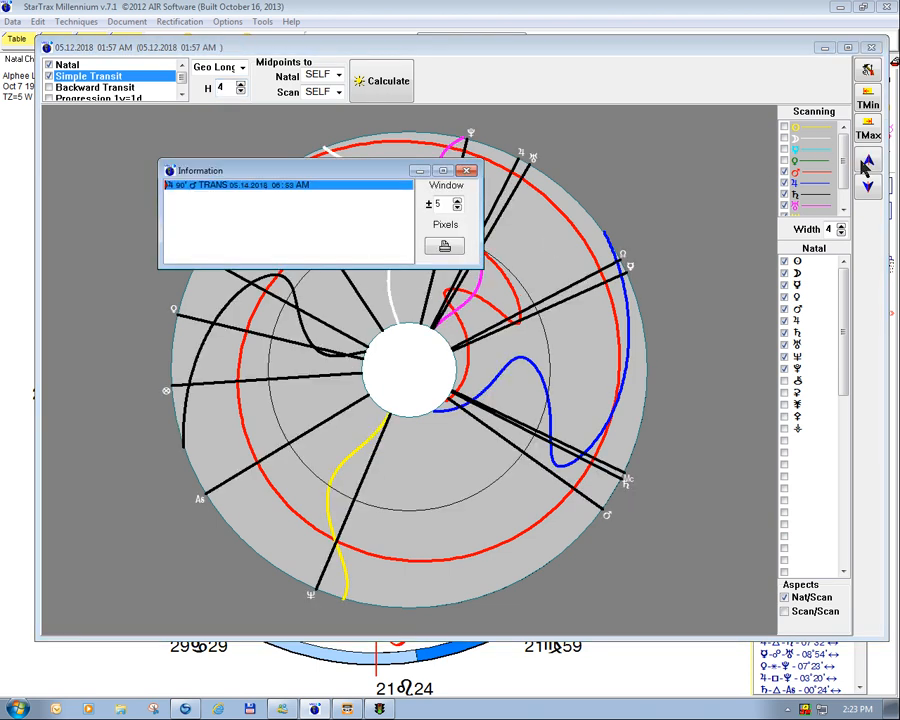
pyautogui.click(866, 162)
pyautogui.click(866, 163)
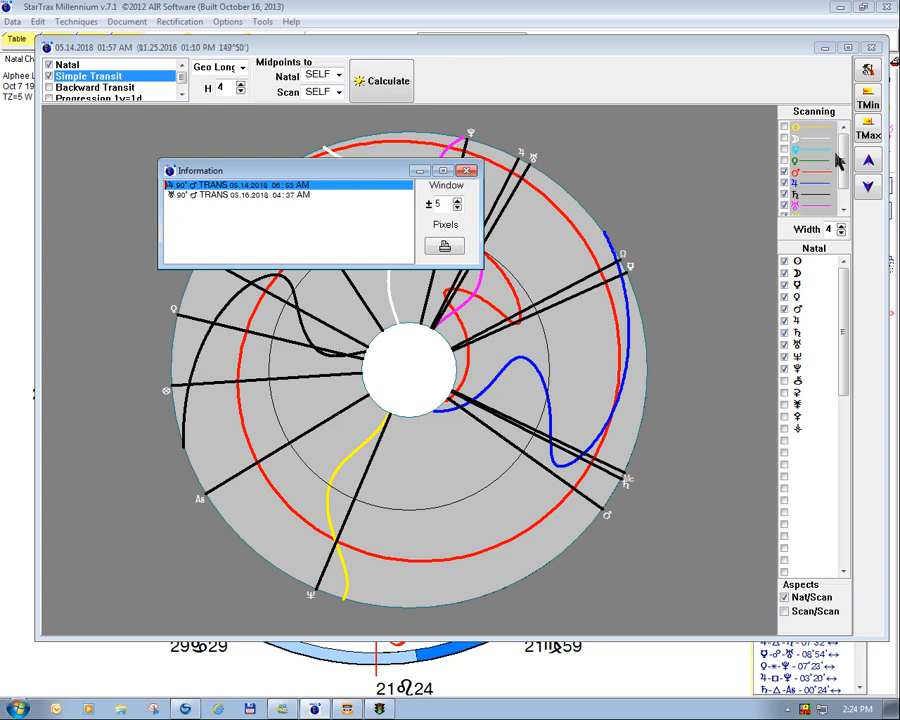
pyautogui.click(870, 163)
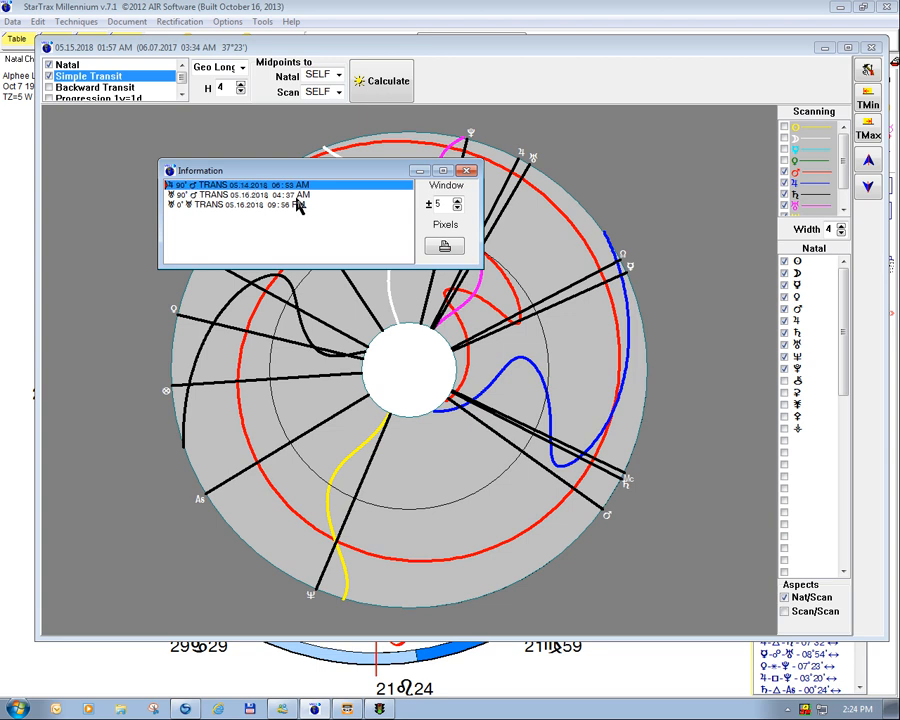
pyautogui.click(467, 172)
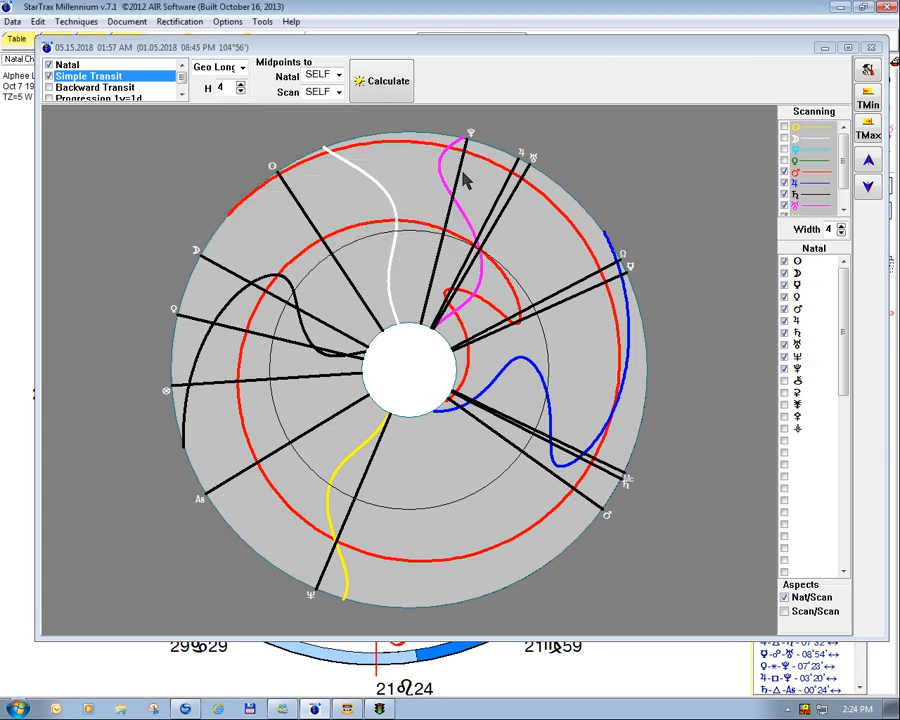
# Step: List the aspects at Mars's two inner crossings with natal Jupiter and Uranus, for August 14 and September 8, 2018, and close the list
pyautogui.click(457, 301)
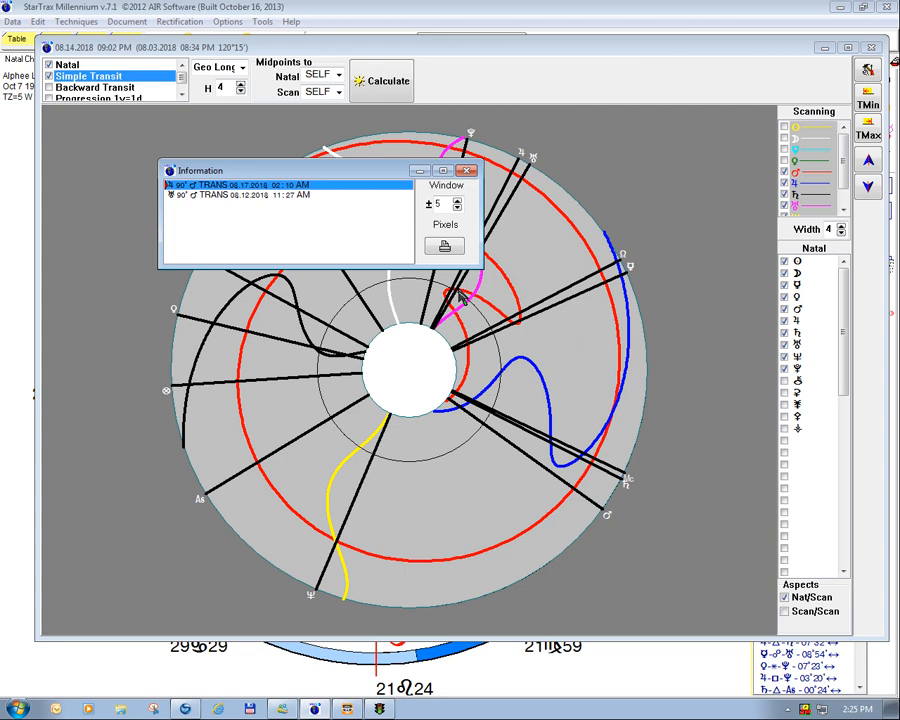
pyautogui.click(452, 313)
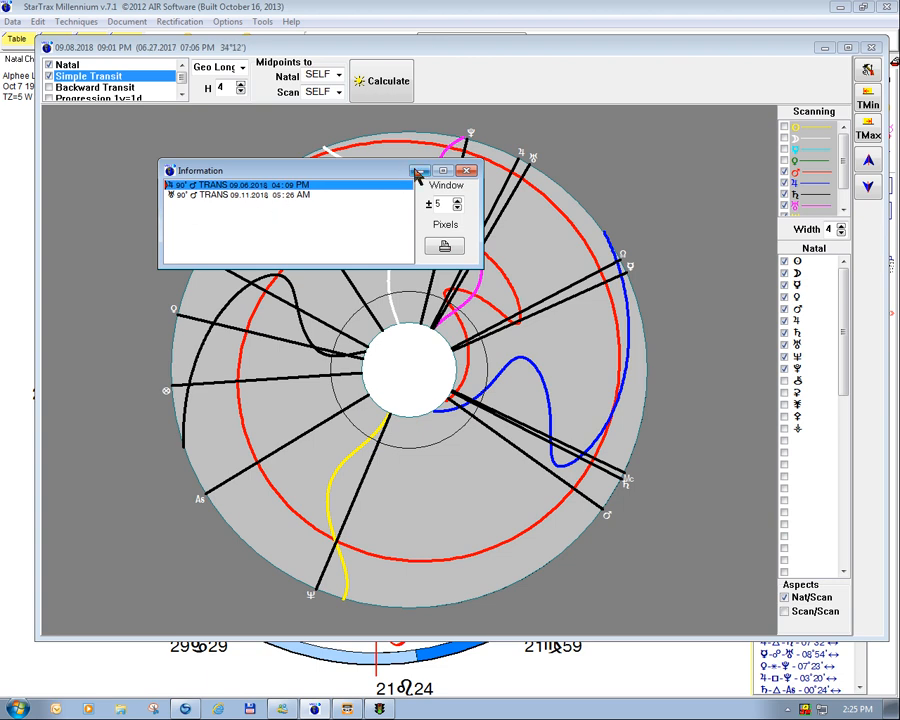
pyautogui.click(466, 172)
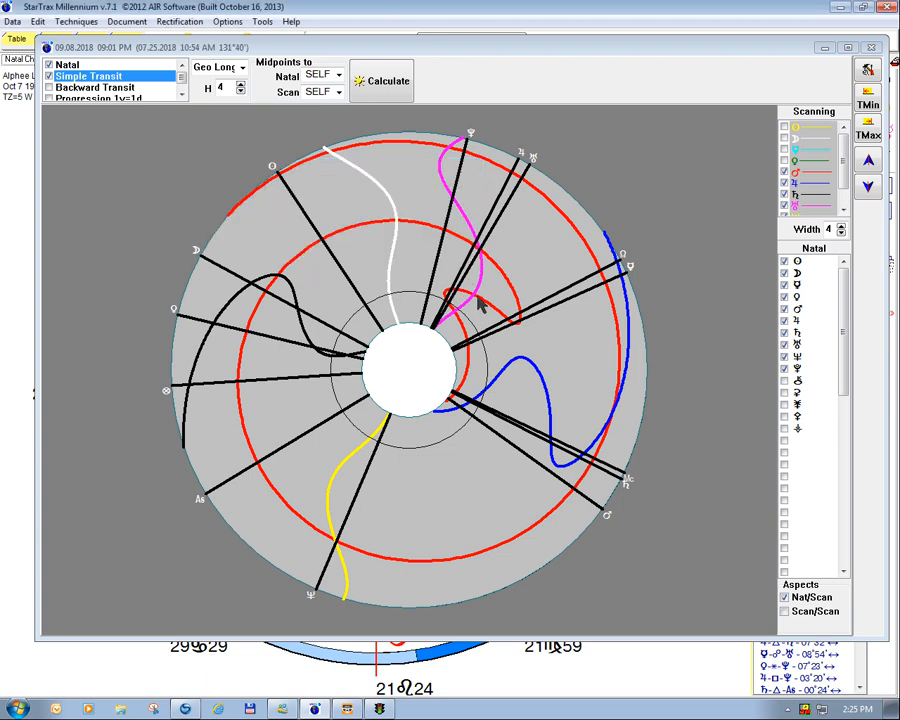
# Step: Circle the curve crossings at natal Jupiter and Uranus, Venus, and Mercury with the screen pen, and exit without saving the annotations
pyautogui.click(805, 712)
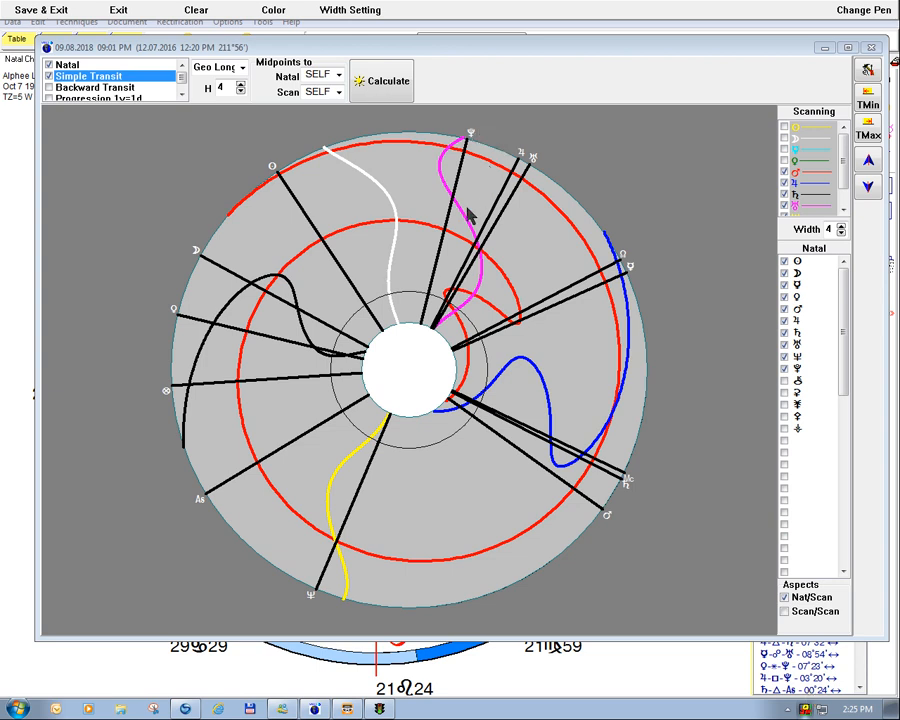
pyautogui.moveTo(465, 245)
pyautogui.mouseDown()
pyautogui.moveTo(486, 255)
pyautogui.moveTo(468, 241)
pyautogui.moveTo(456, 292)
pyautogui.moveTo(437, 292)
pyautogui.moveTo(478, 316)
pyautogui.moveTo(442, 297)
pyautogui.mouseUp()
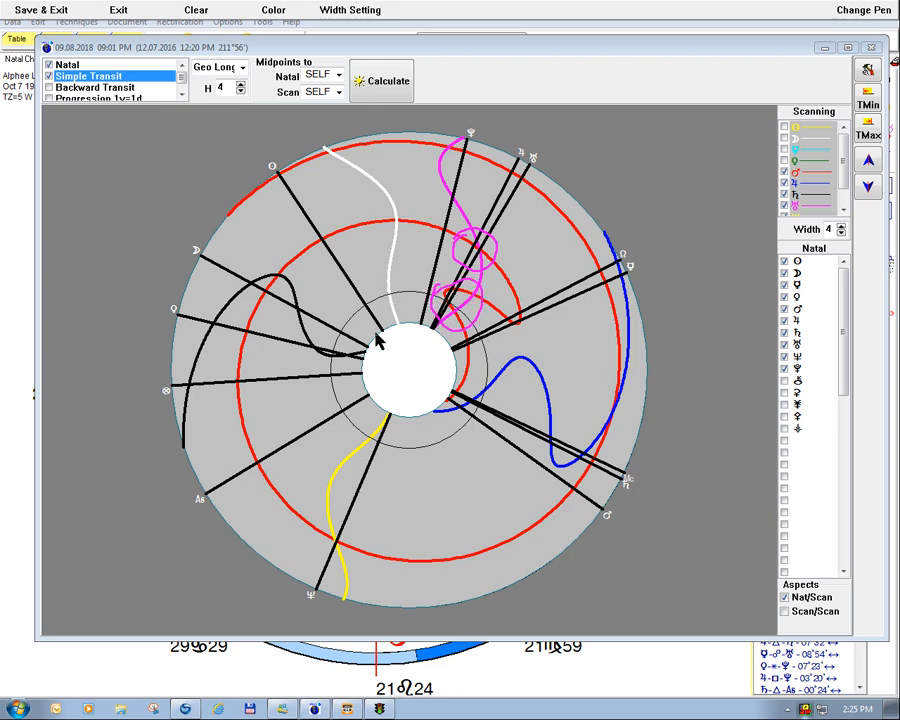
pyautogui.moveTo(320, 350)
pyautogui.mouseDown()
pyautogui.moveTo(341, 372)
pyautogui.moveTo(327, 352)
pyautogui.moveTo(310, 363)
pyautogui.mouseUp()
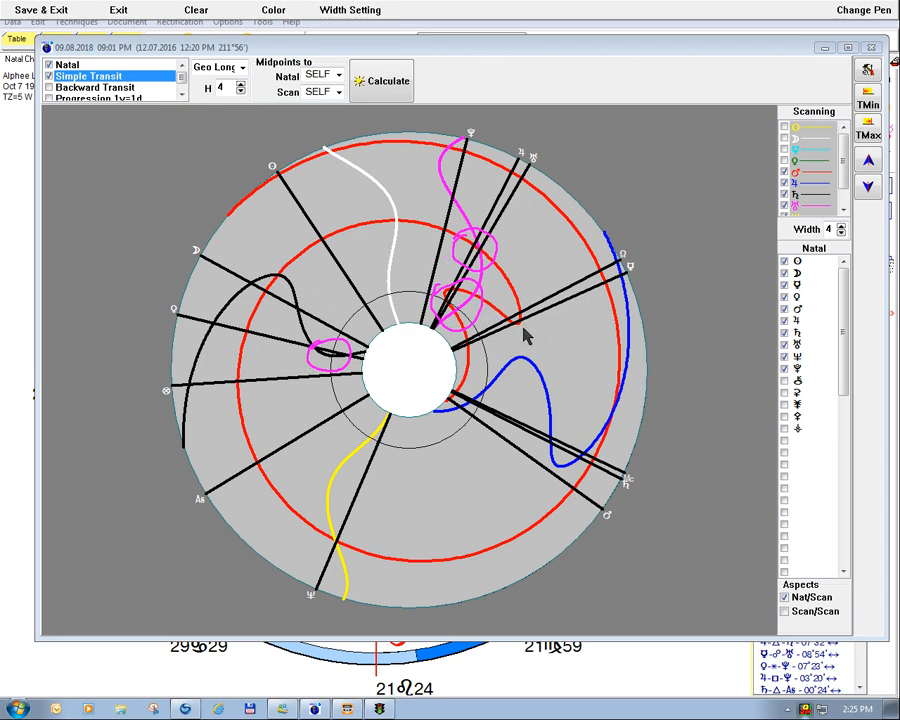
pyautogui.moveTo(502, 332)
pyautogui.mouseDown()
pyautogui.moveTo(532, 305)
pyautogui.moveTo(512, 316)
pyautogui.moveTo(529, 329)
pyautogui.mouseUp()
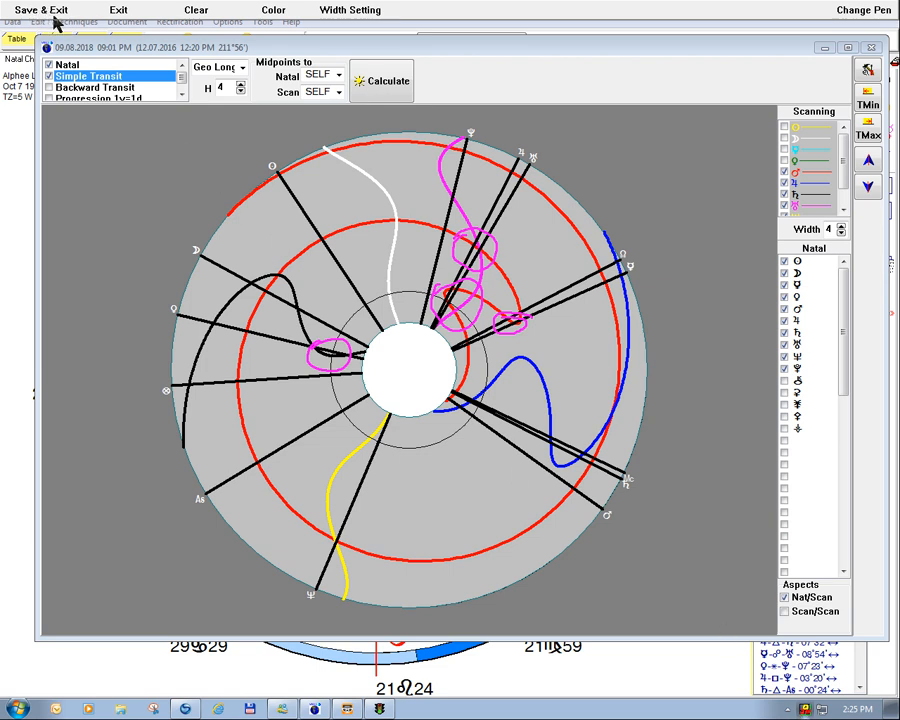
pyautogui.click(118, 12)
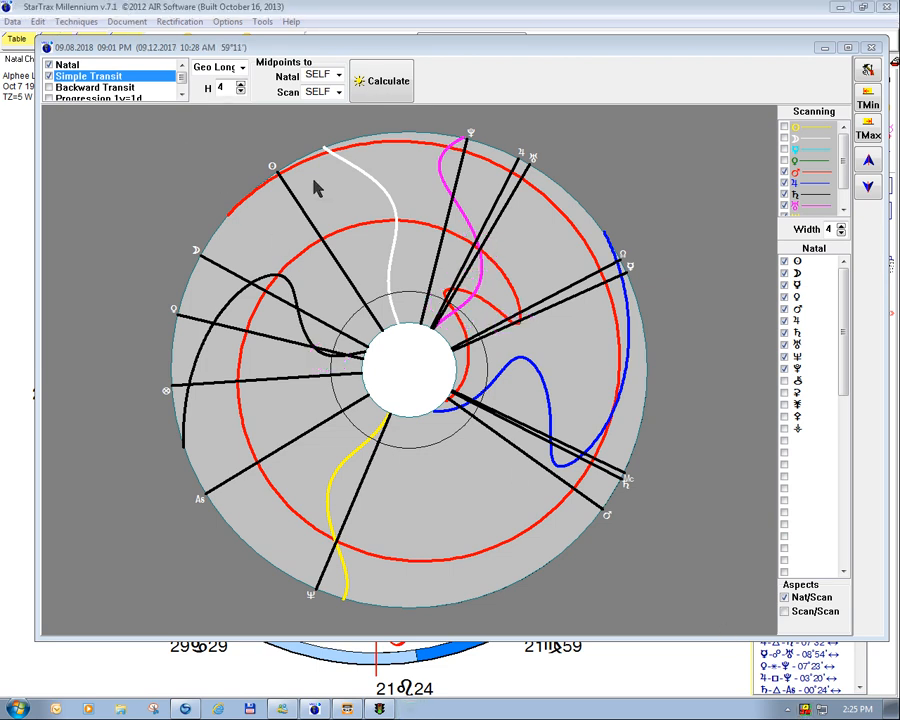
# Step: List the aspects where the Mars curve turns at natal Mercury around June 19, 2018, and advance the date to July 7, 2018
pyautogui.click(522, 333)
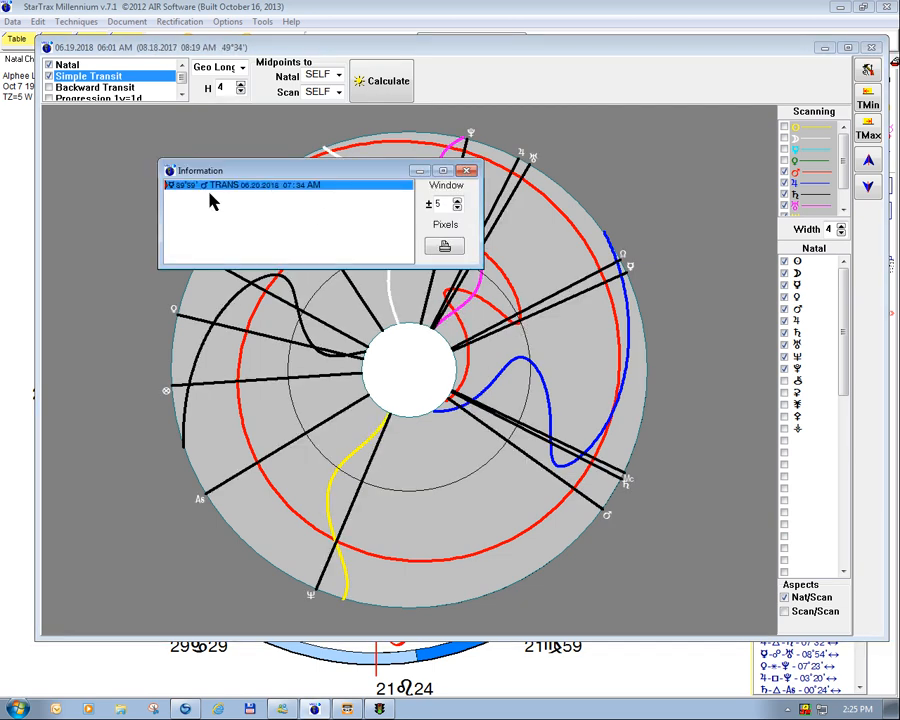
pyautogui.click(866, 163)
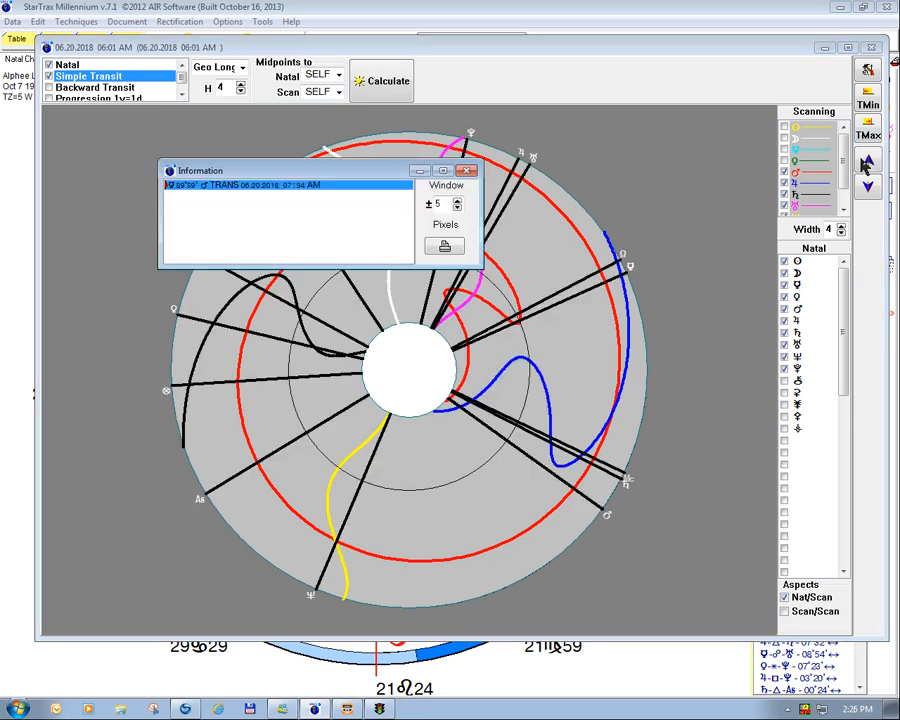
pyautogui.click(863, 167)
pyautogui.click(863, 167)
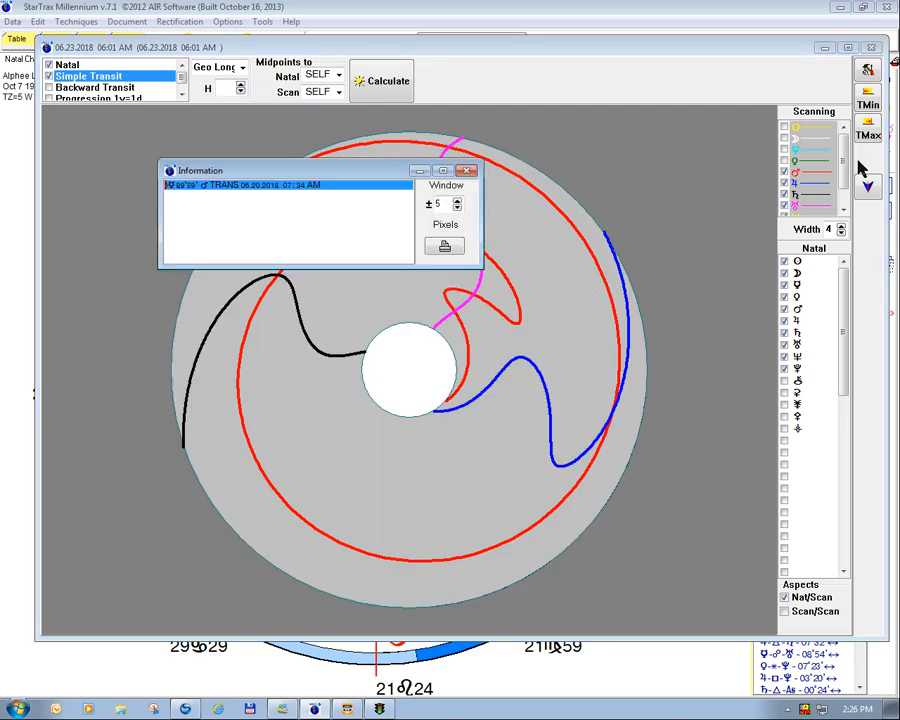
pyautogui.click(863, 167)
pyautogui.click(862, 168)
pyautogui.click(860, 169)
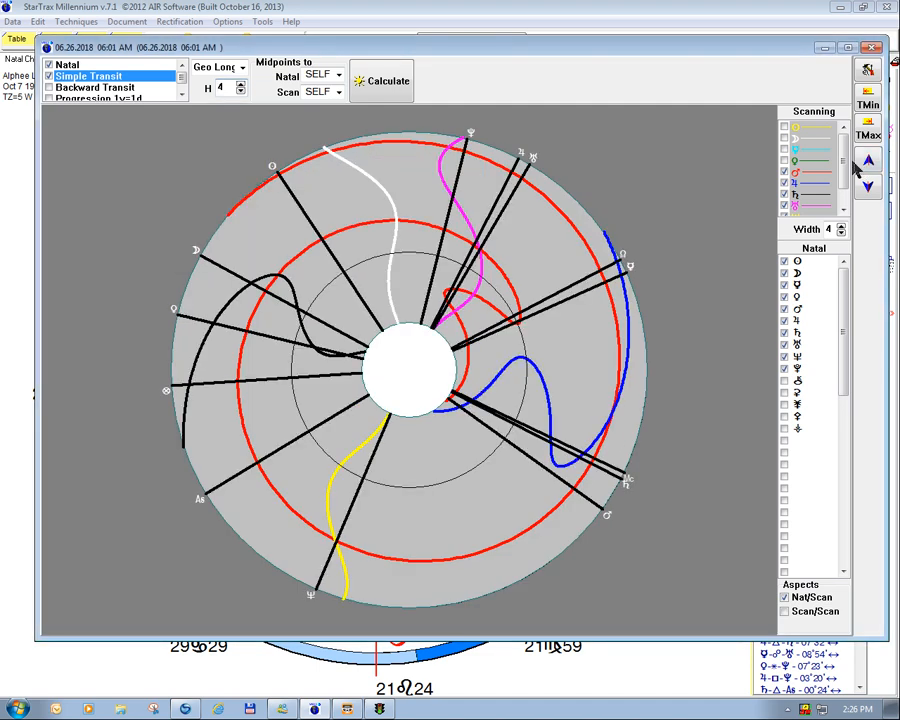
pyautogui.click(866, 170)
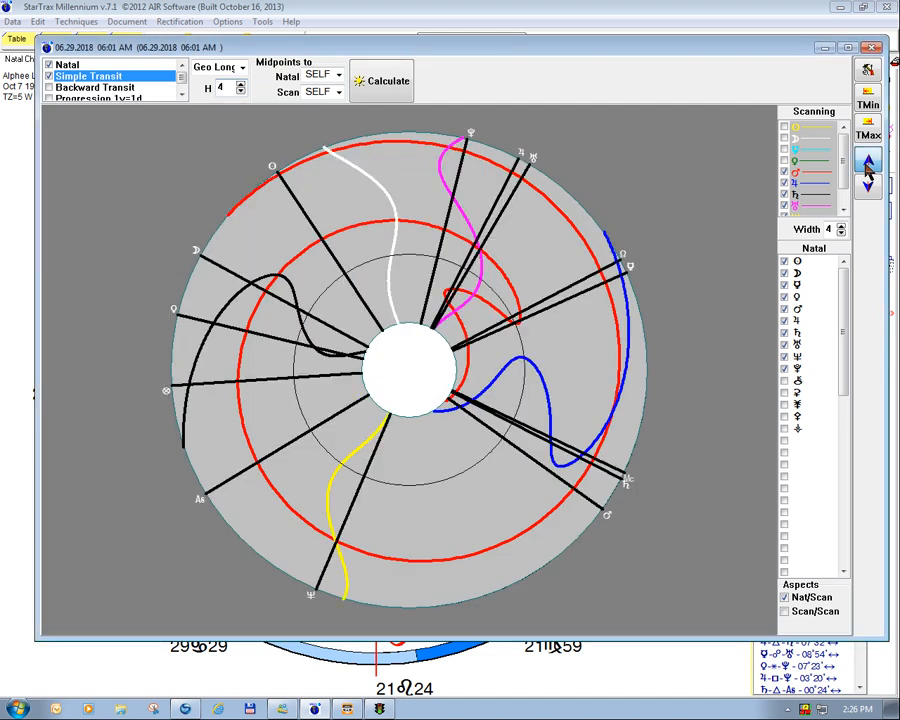
pyautogui.click(866, 170)
pyautogui.click(866, 170)
pyautogui.click(866, 170)
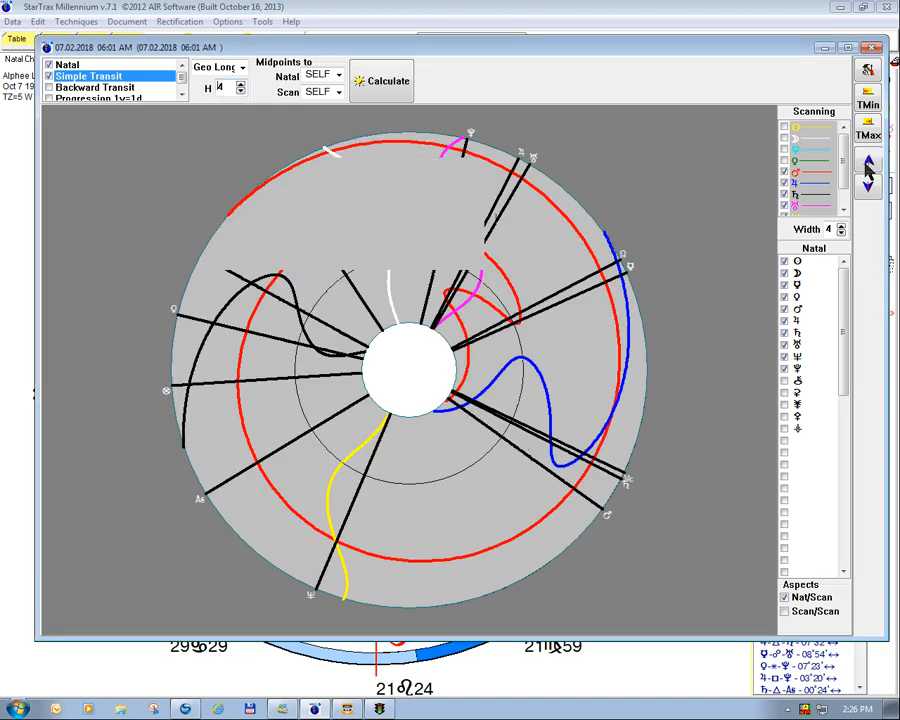
pyautogui.click(866, 170)
pyautogui.click(866, 170)
pyautogui.click(866, 172)
pyautogui.click(866, 172)
pyautogui.click(866, 174)
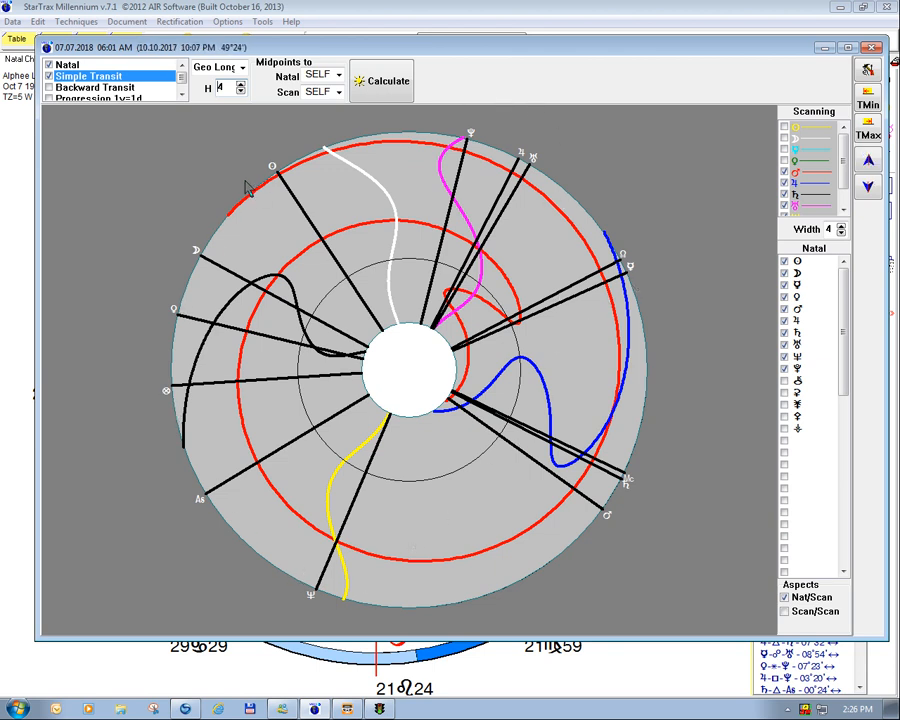
# Step: Set the harmonic to 6 and list the aspects where the Jupiter curve crosses natal Neptune on December 11, 2017
pyautogui.click(241, 86)
pyautogui.click(241, 86)
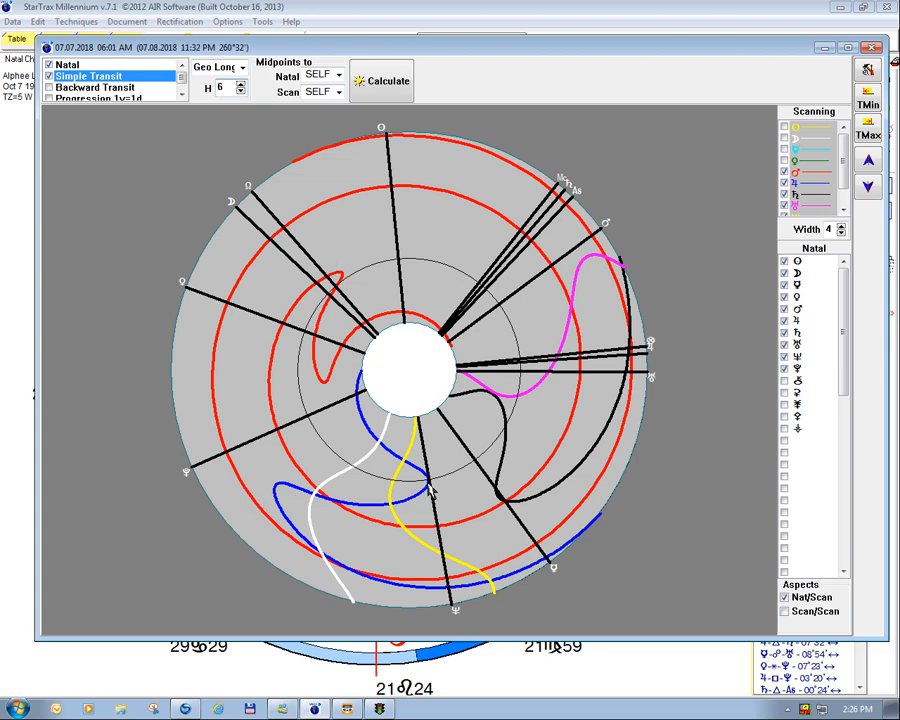
pyautogui.click(450, 598)
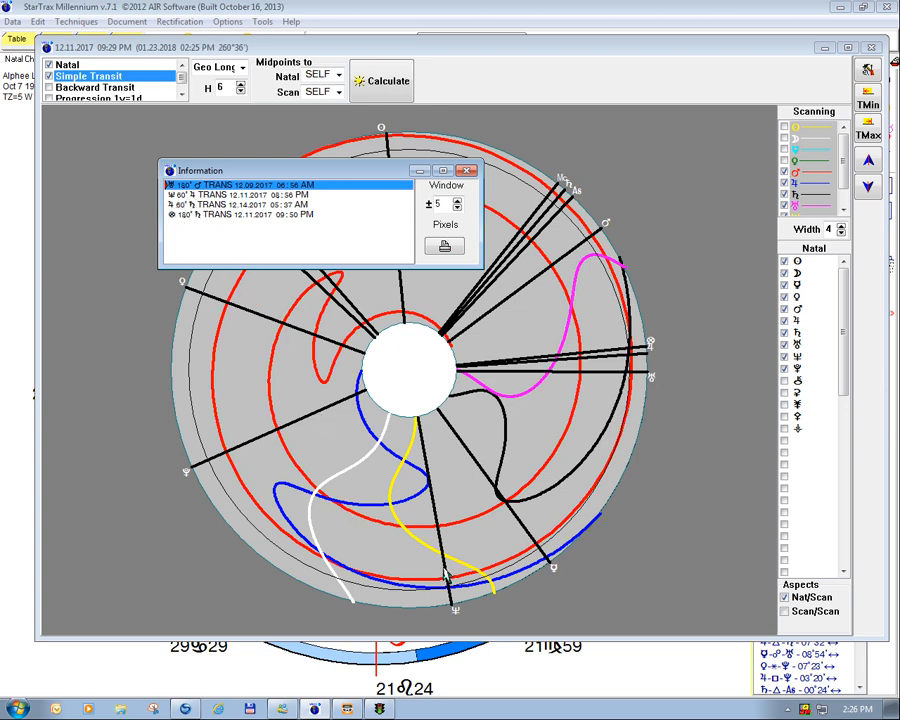
pyautogui.moveTo(269, 185); pyautogui.dragTo(204, 133)
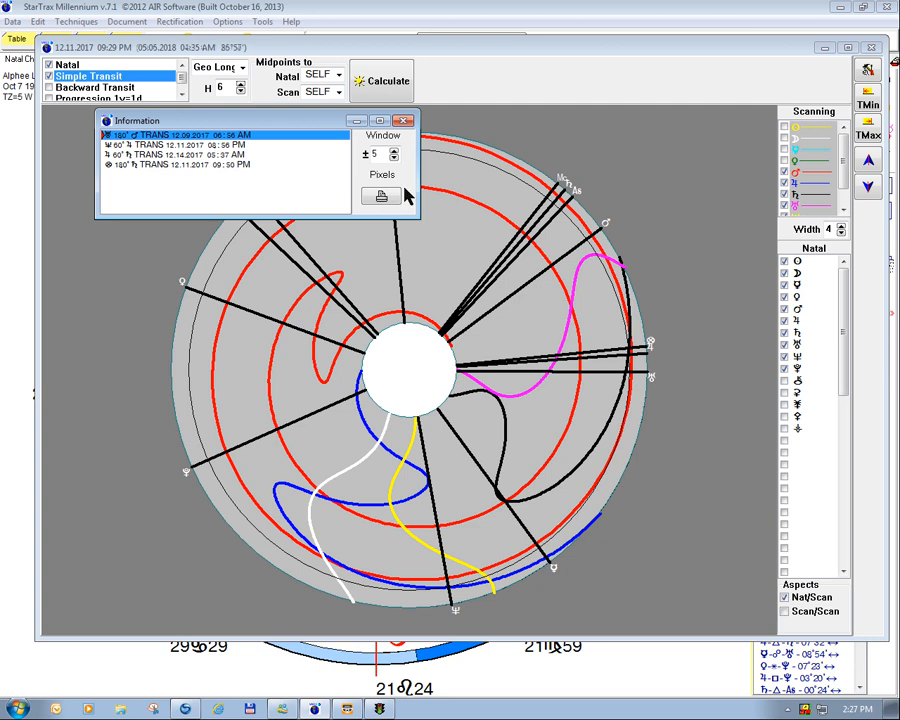
# Step: List the aspects where the Mars and Saturn curves cross natal Mercury, for April 3 and May 5, 2018, and close the list
pyautogui.click(403, 121)
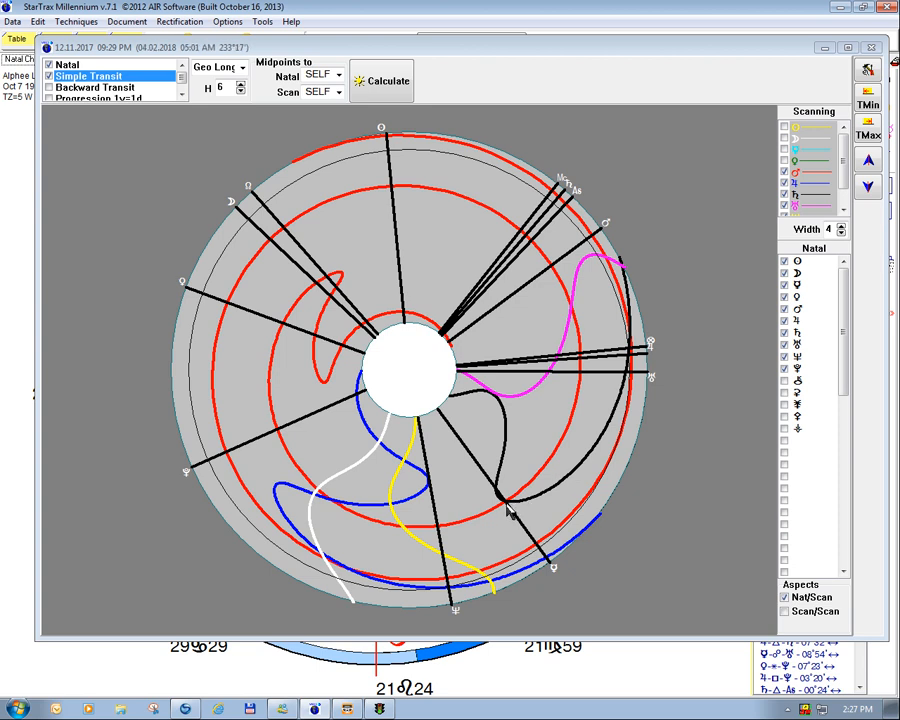
pyautogui.click(508, 510)
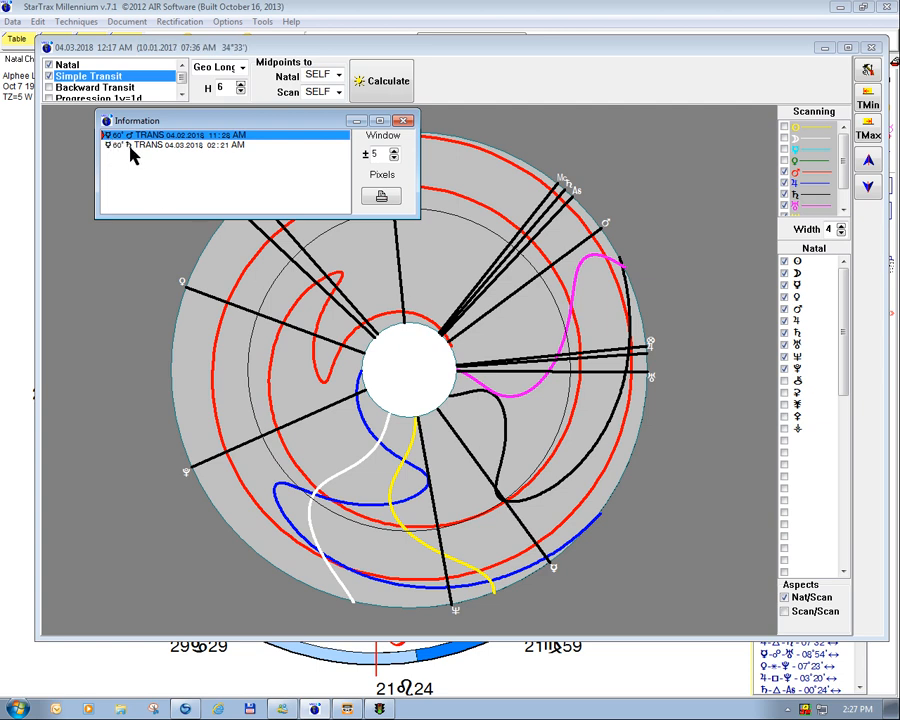
pyautogui.click(496, 490)
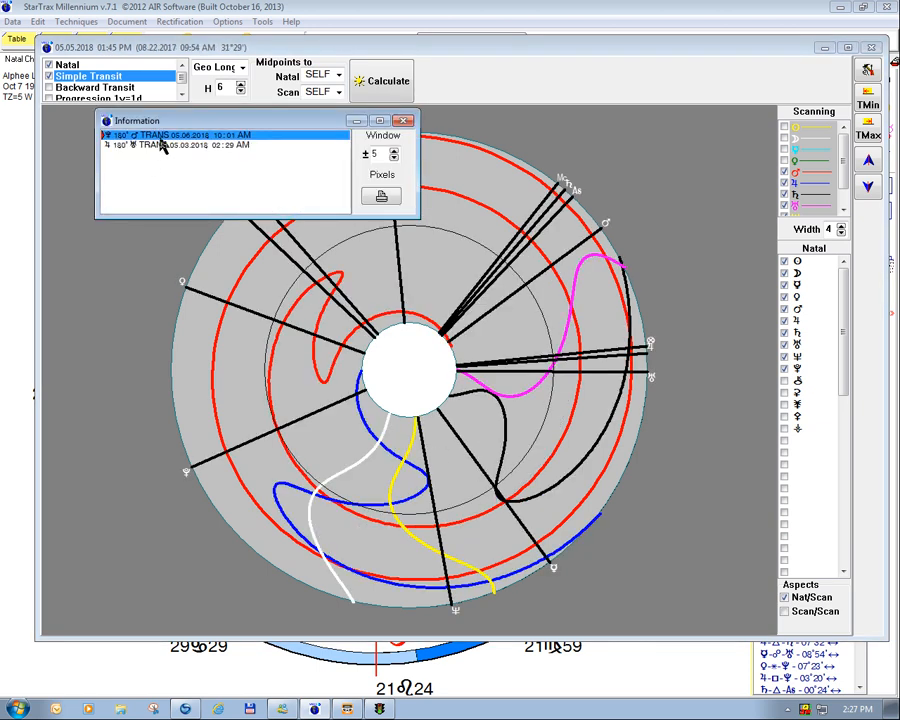
pyautogui.click(403, 122)
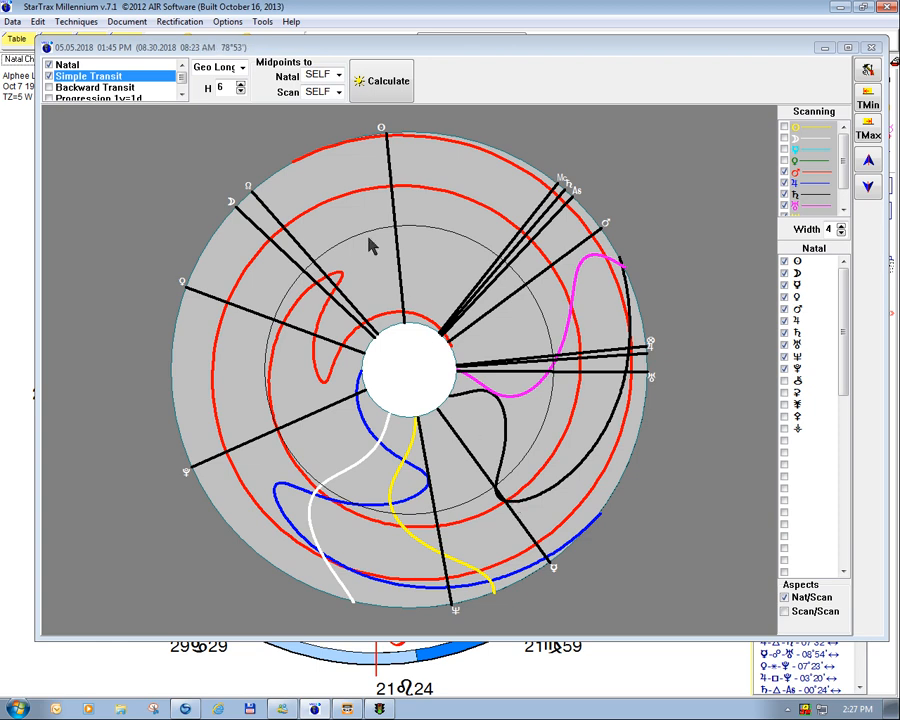
# Step: List the aspects where the Saturn curve turns near natal Mercury, for April 30 and May 2, 2018, and close the graph
pyautogui.click(500, 503)
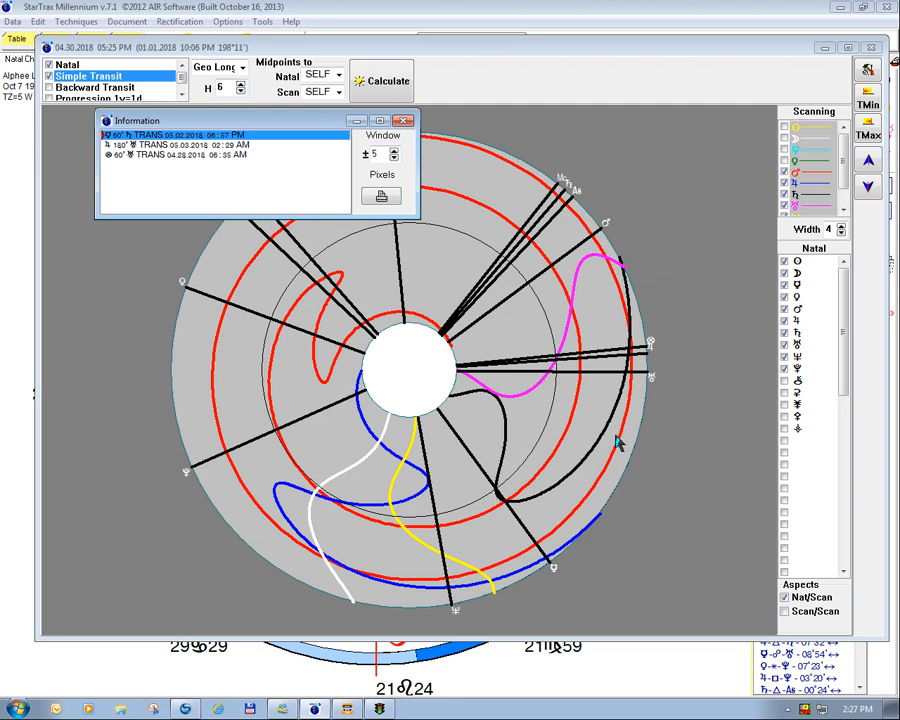
pyautogui.click(868, 168)
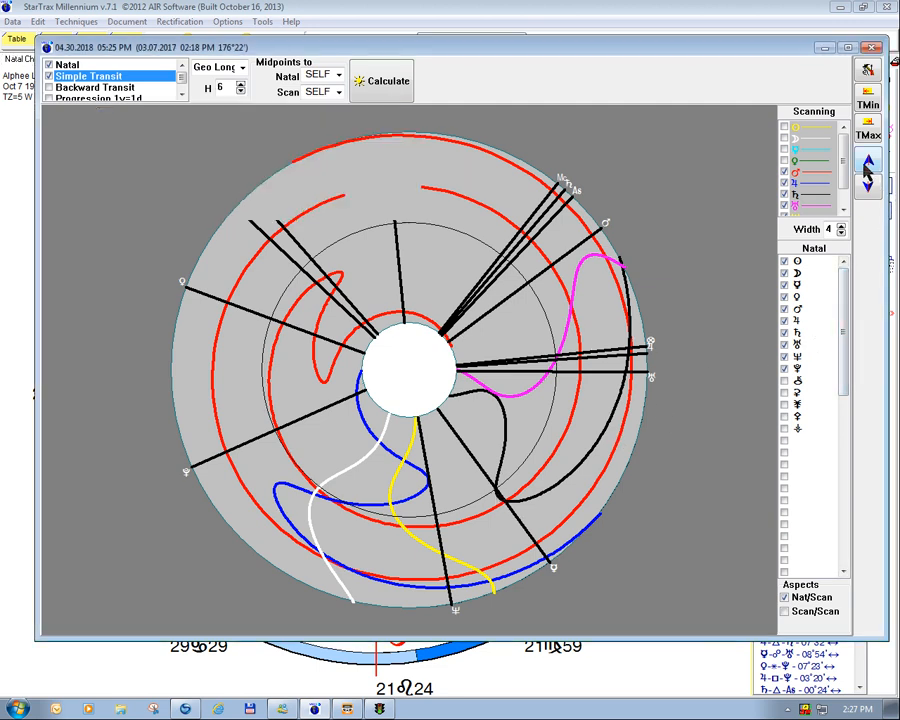
pyautogui.click(868, 168)
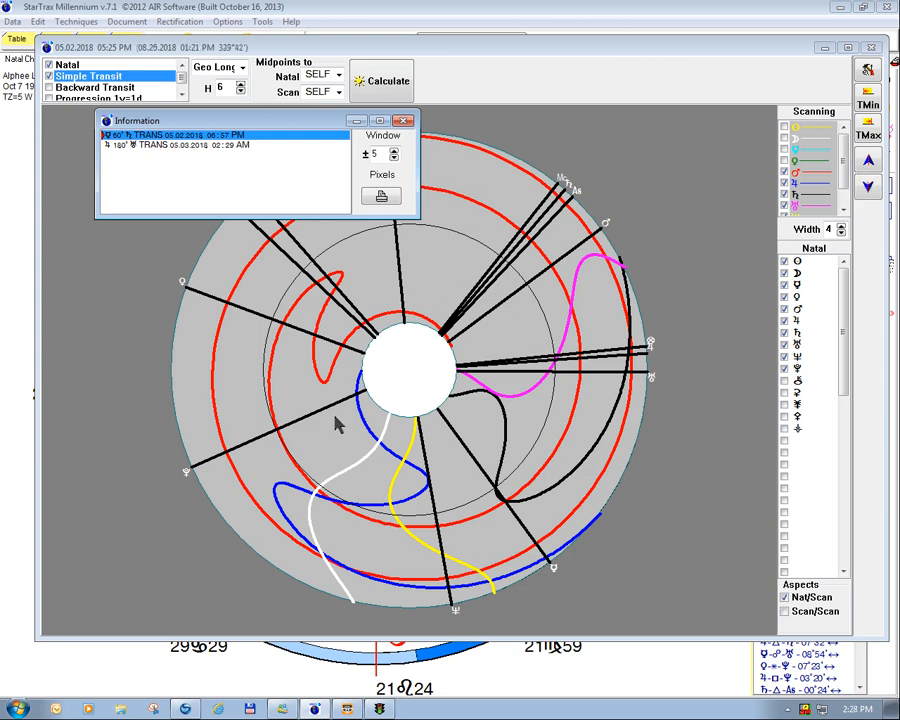
pyautogui.click(403, 121)
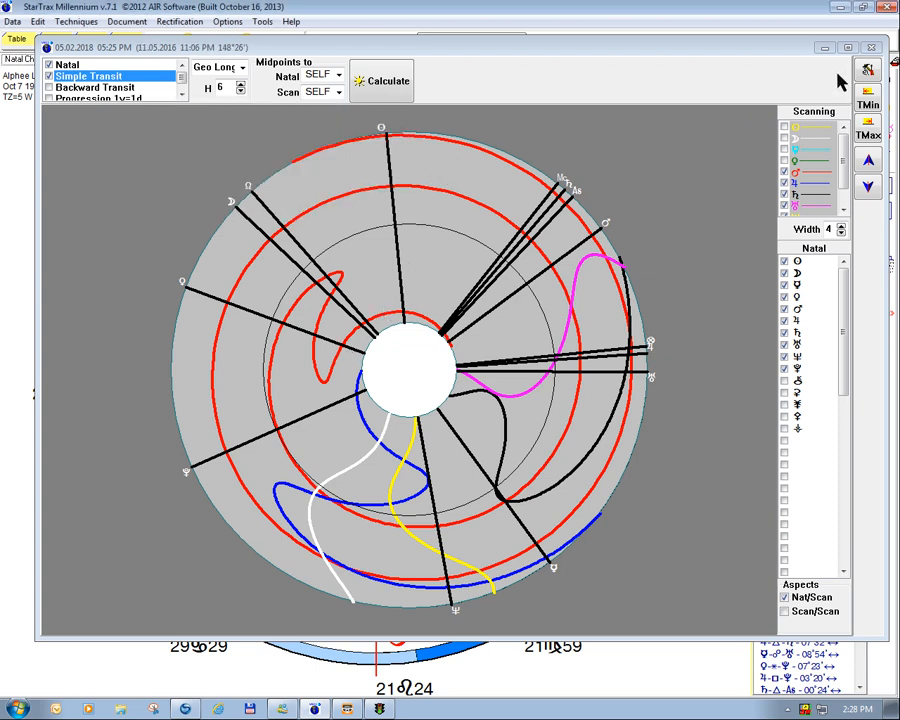
pyautogui.click(870, 48)
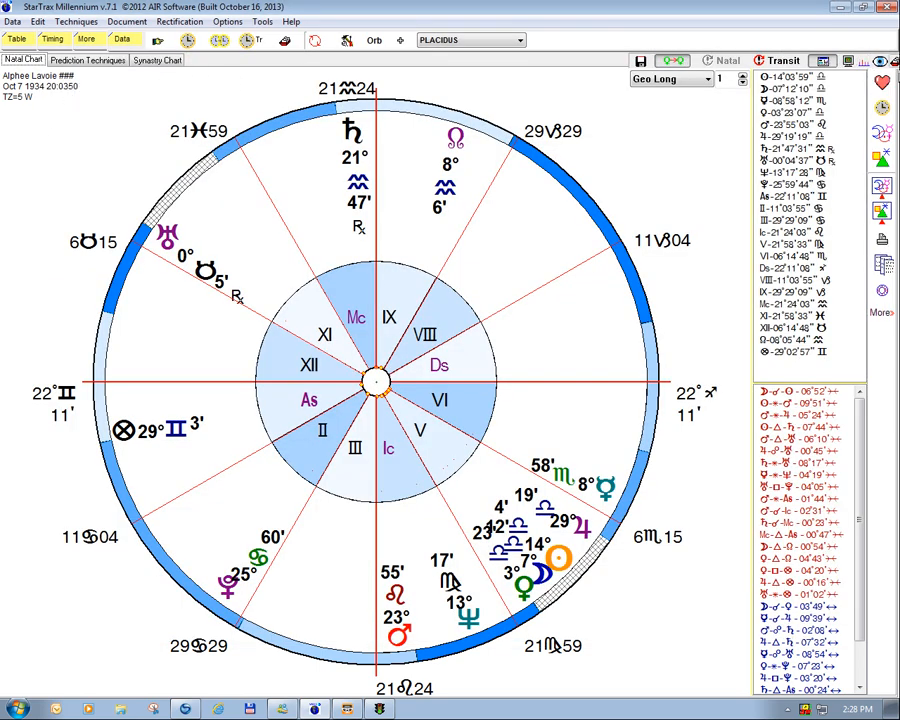
# Step: Load Donald Trump's natal chart from the youtube.mil database
pyautogui.click(874, 126)
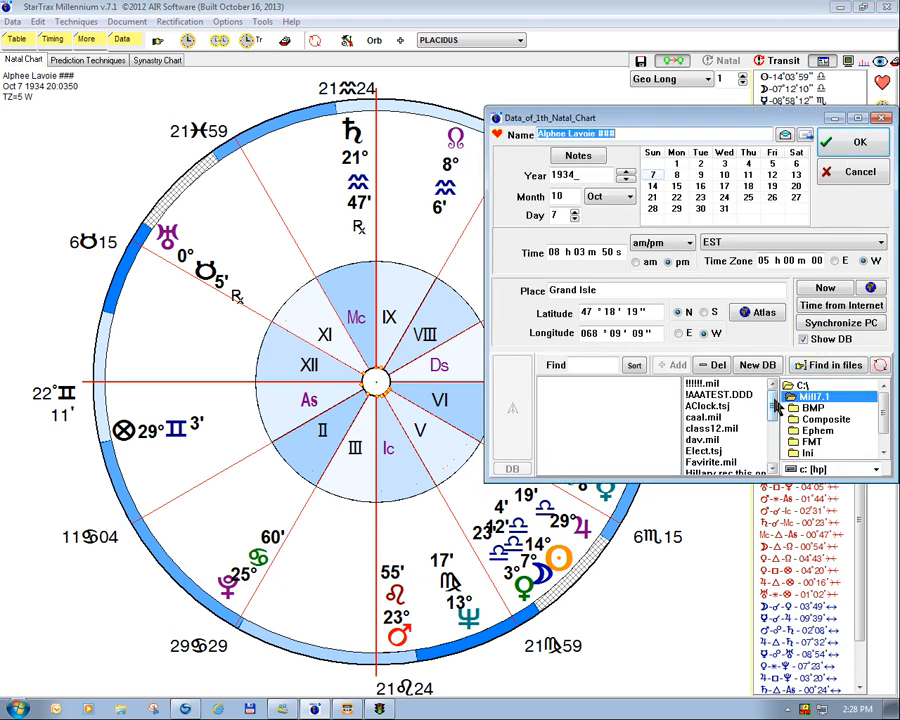
pyautogui.scroll(-5, 777, 404)
pyautogui.click(730, 462)
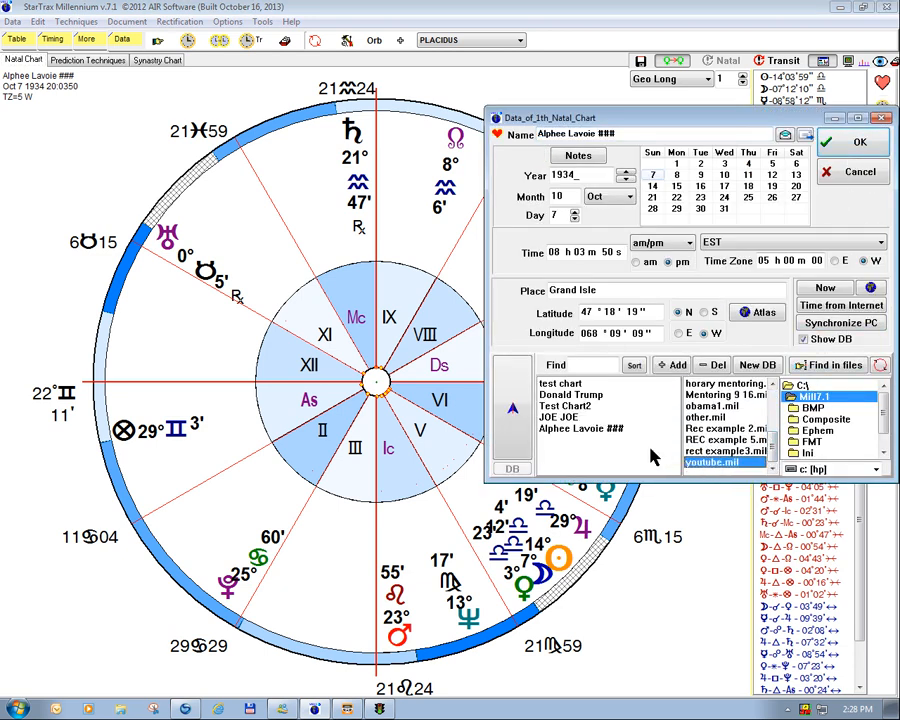
pyautogui.click(566, 396)
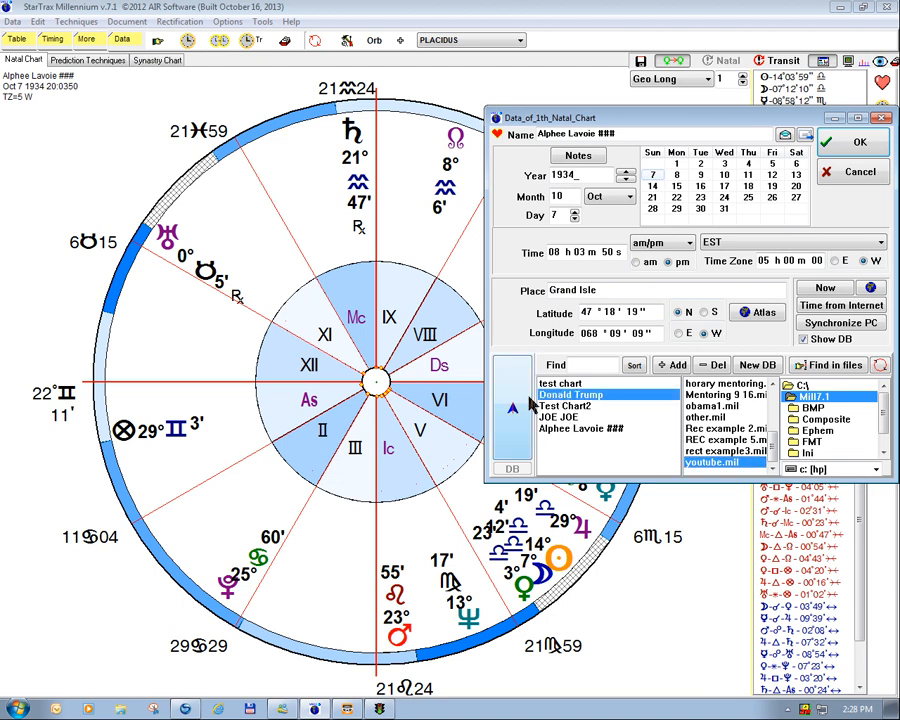
pyautogui.click(521, 396)
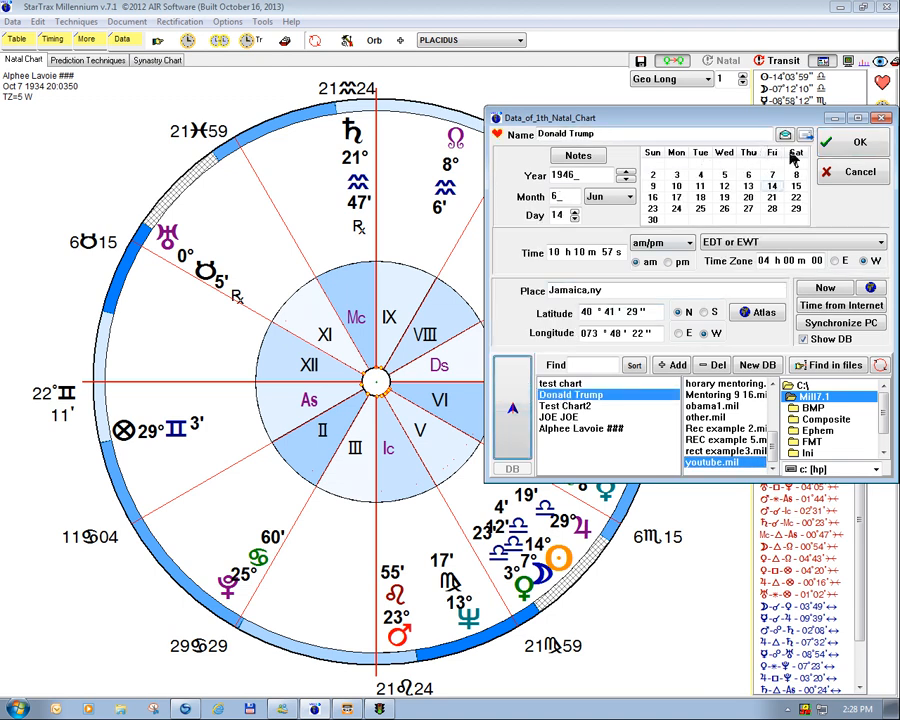
pyautogui.click(843, 143)
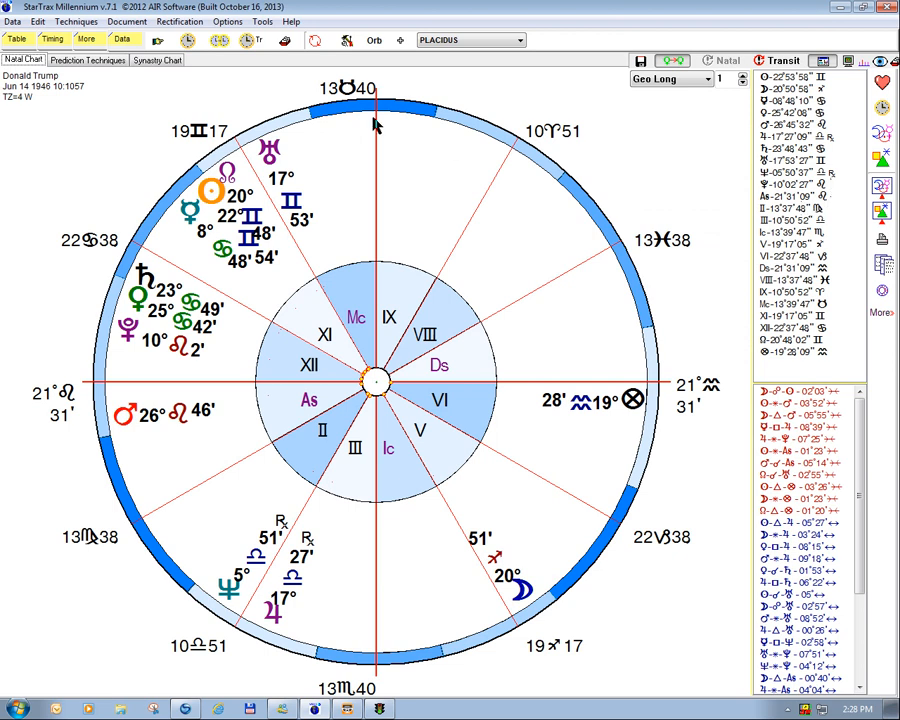
# Step: Open the Time Tunnel graph for the loaded chart and set its start date to the current date and time
pyautogui.click(80, 22)
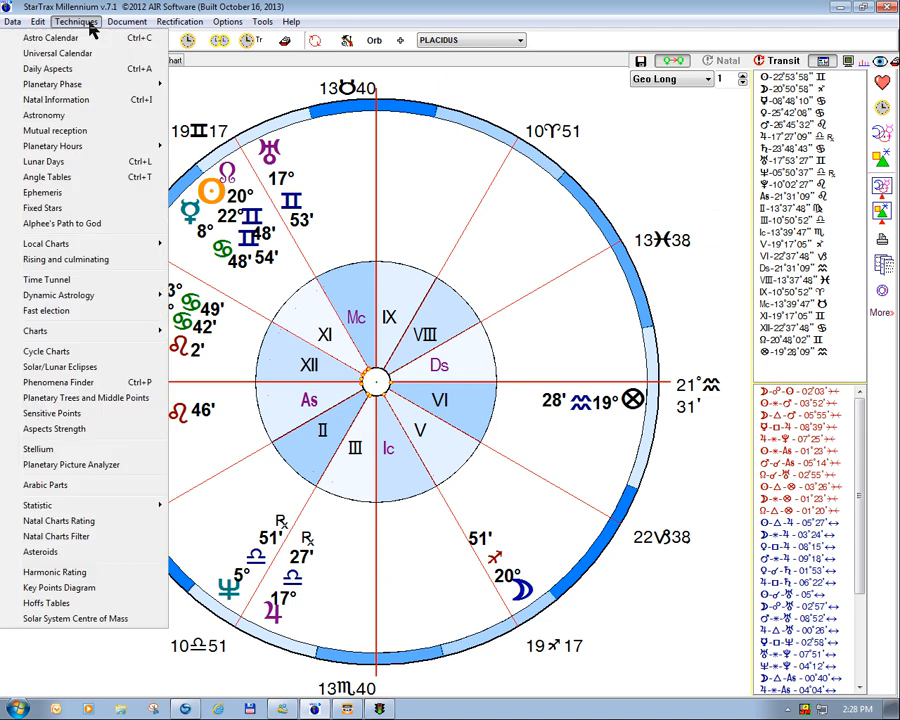
pyautogui.click(47, 282)
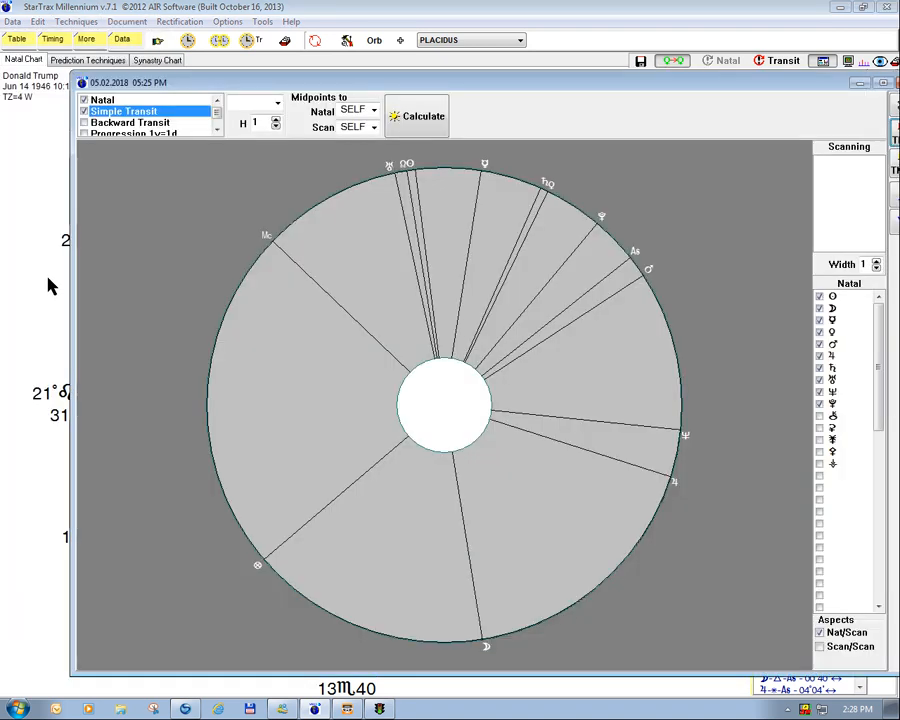
pyautogui.moveTo(755, 88); pyautogui.dragTo(697, 50)
pyautogui.click(845, 98)
pyautogui.click(824, 279)
pyautogui.click(838, 290)
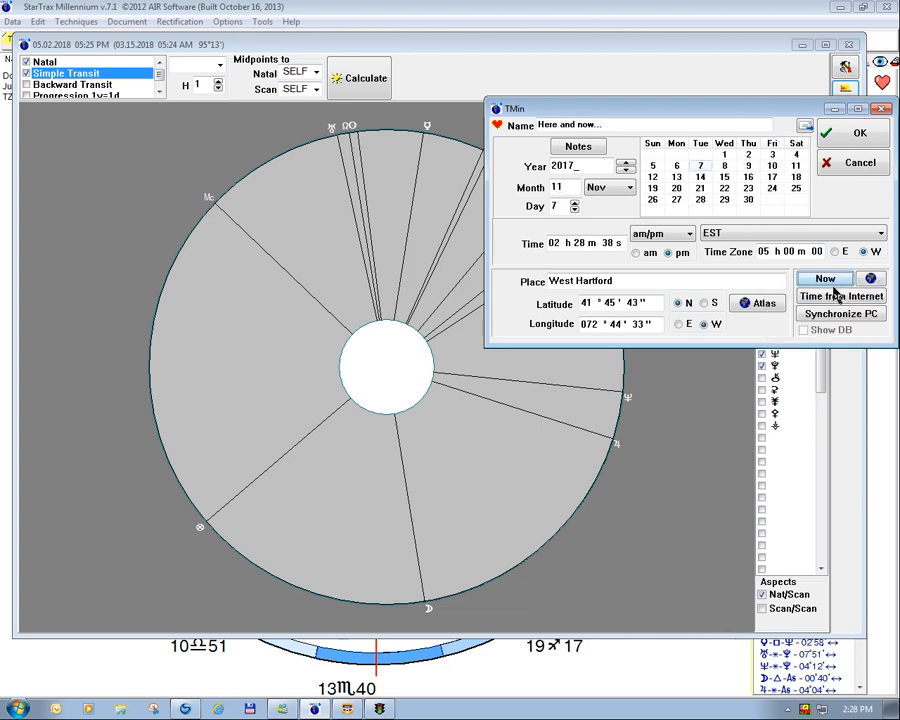
pyautogui.click(857, 141)
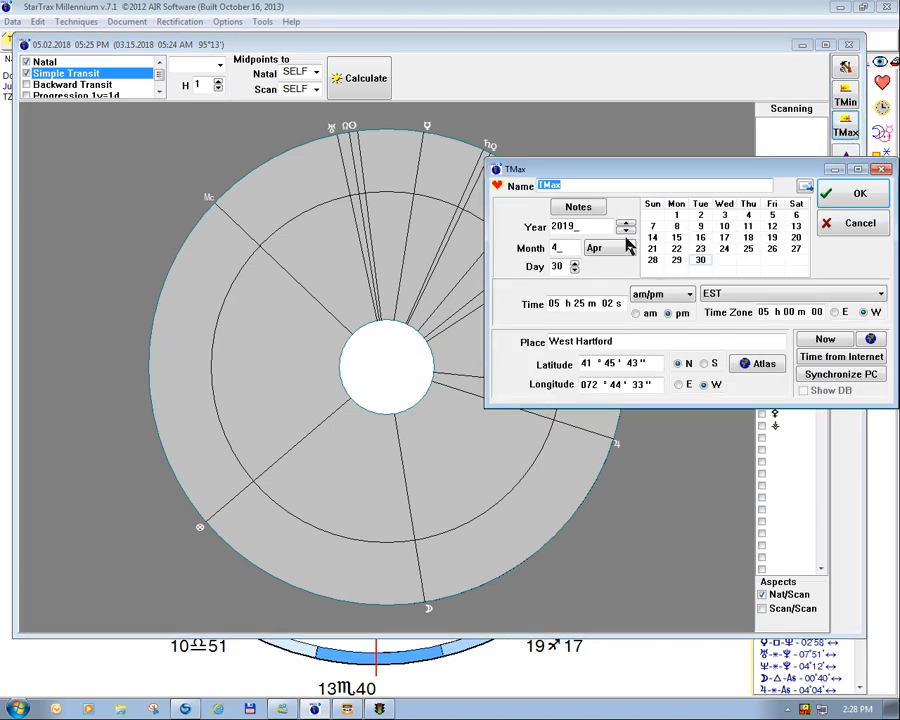
# Step: Set the graph's end date to November 1, 2018
pyautogui.click(625, 231)
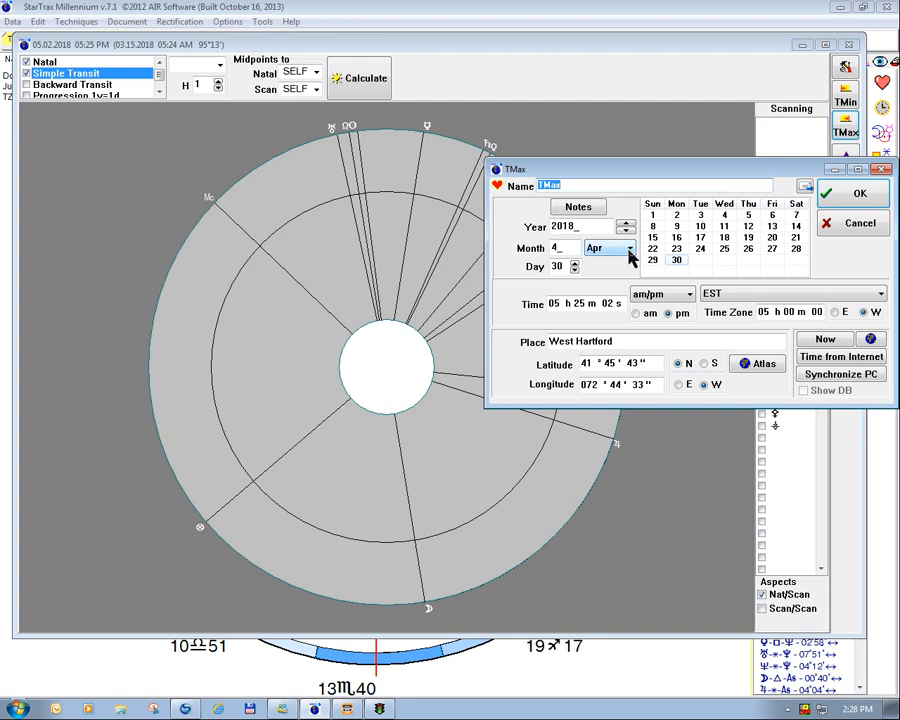
pyautogui.click(630, 249)
pyautogui.click(611, 343)
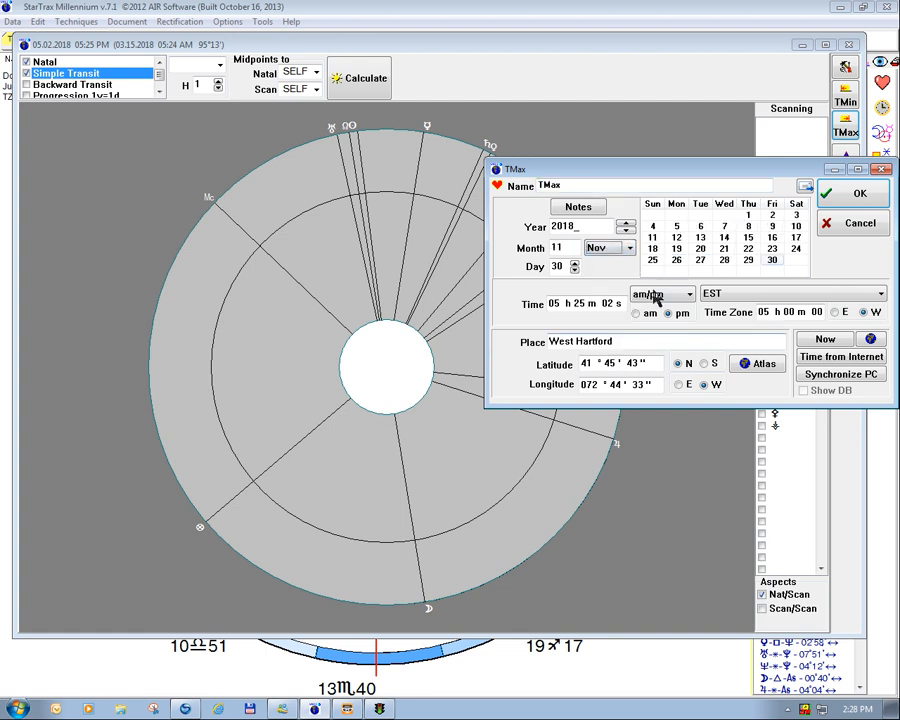
pyautogui.click(748, 214)
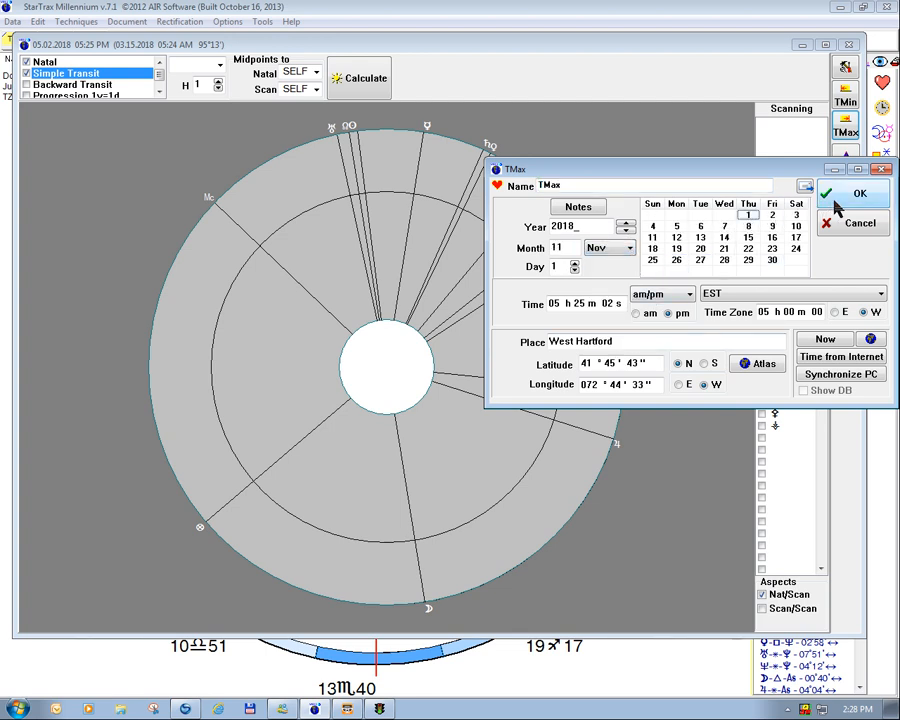
pyautogui.click(837, 200)
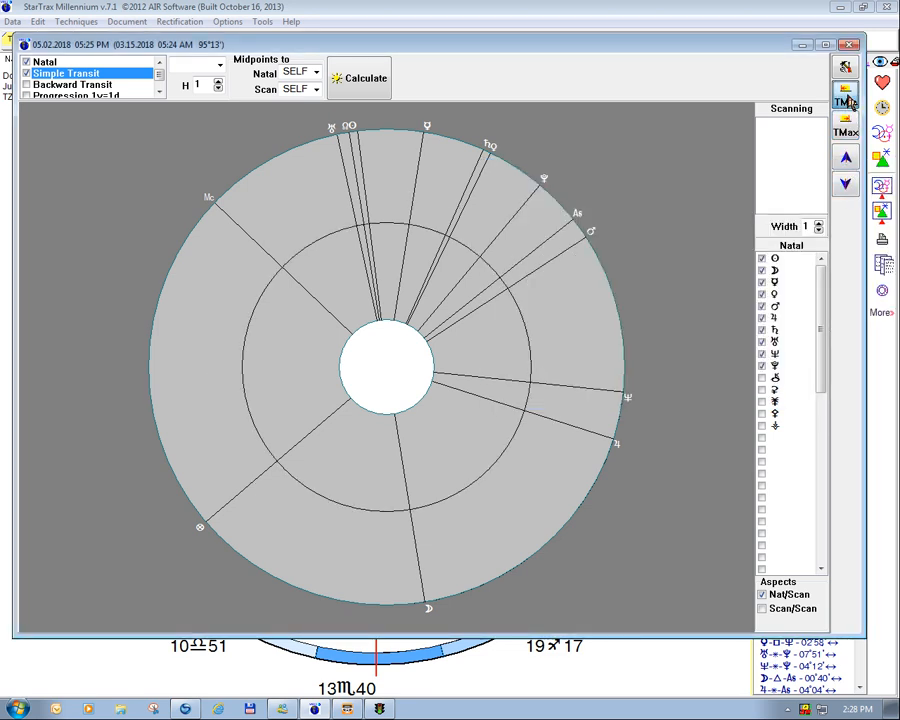
# Step: Check the graph's start date and calculate the transit curves
pyautogui.click(846, 99)
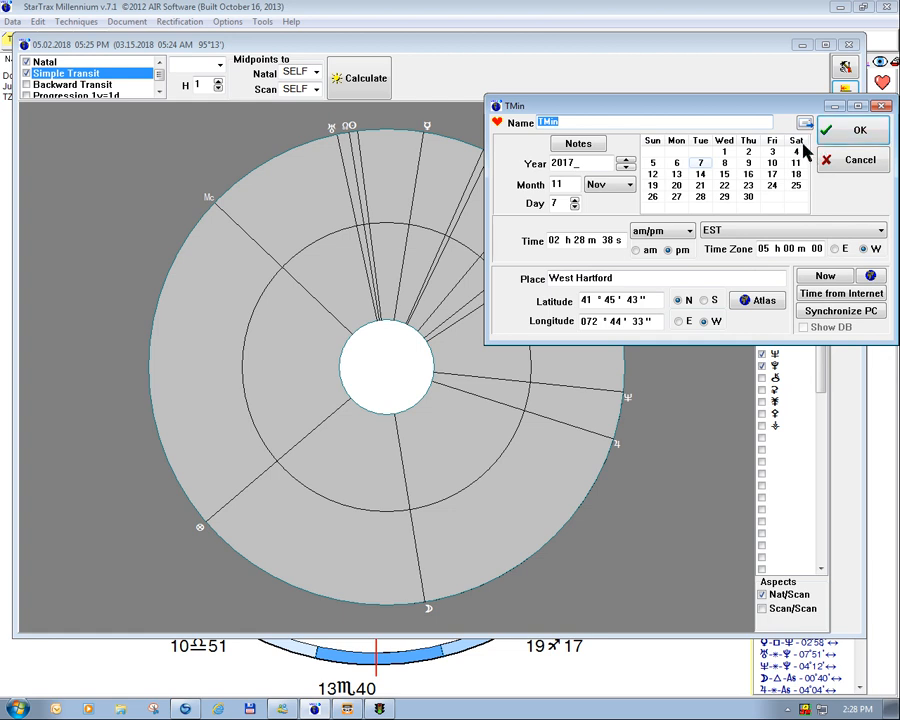
pyautogui.click(832, 138)
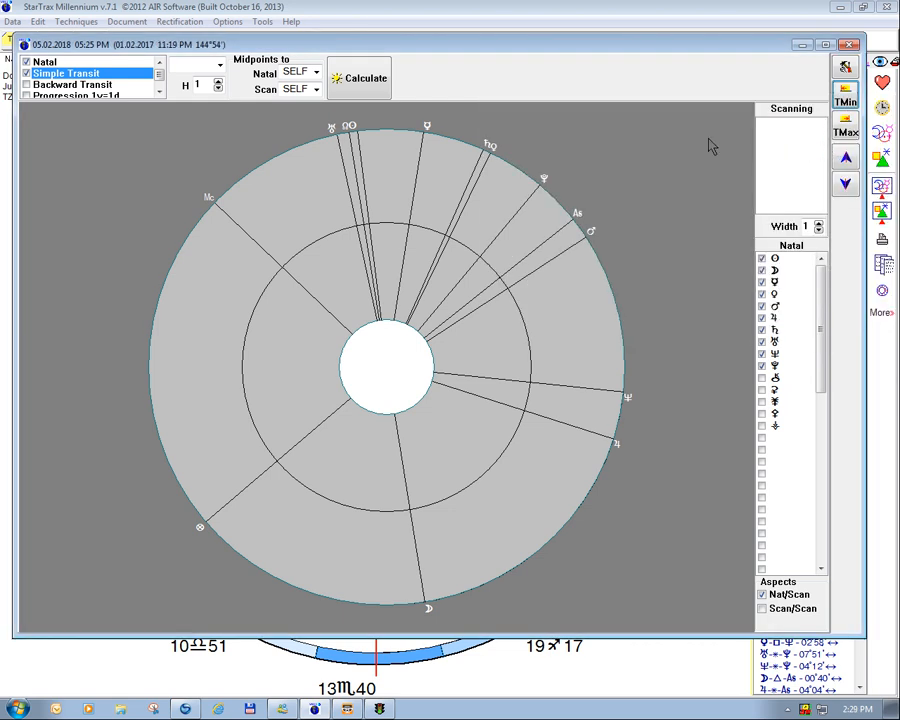
pyautogui.click(378, 79)
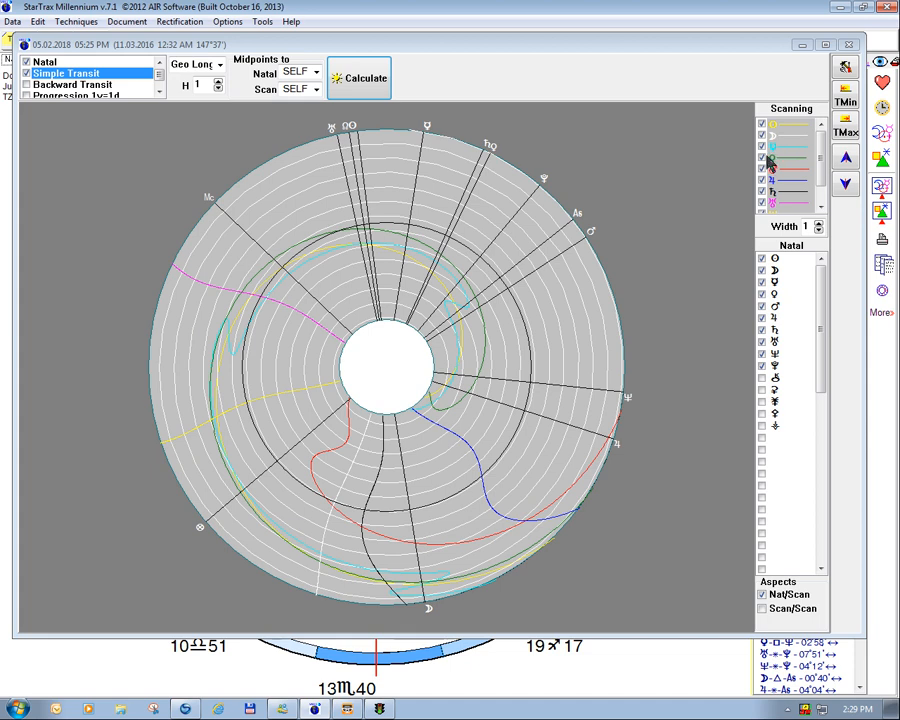
# Step: Hide the transiting Venus, Mercury, Moon, and Sun curves and set the line width to 4
pyautogui.click(763, 158)
pyautogui.click(763, 146)
pyautogui.click(763, 136)
pyautogui.click(762, 125)
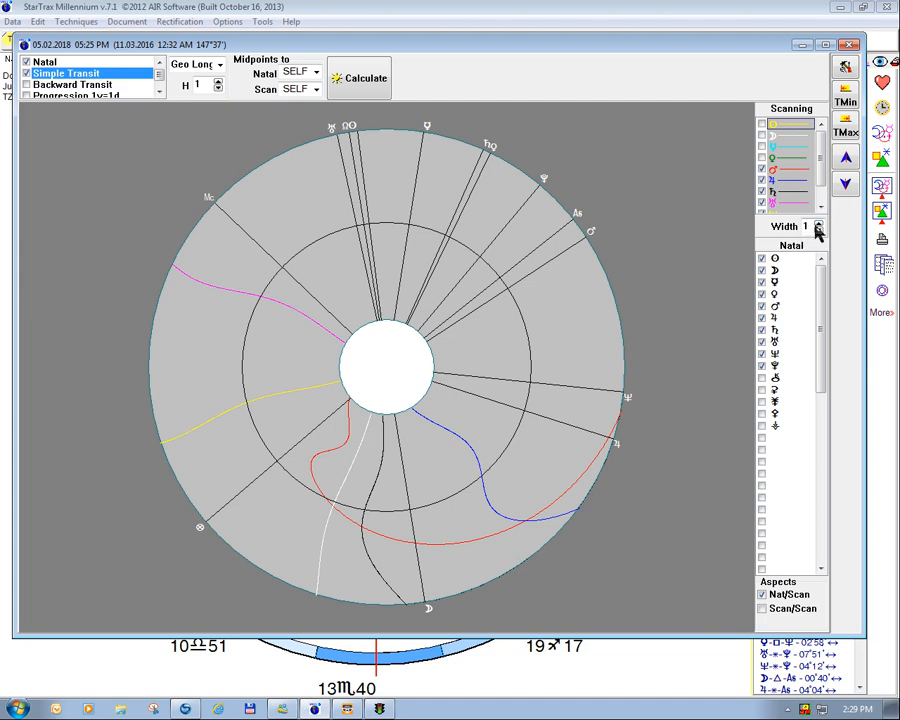
pyautogui.click(817, 226)
pyautogui.click(817, 226)
pyautogui.click(817, 226)
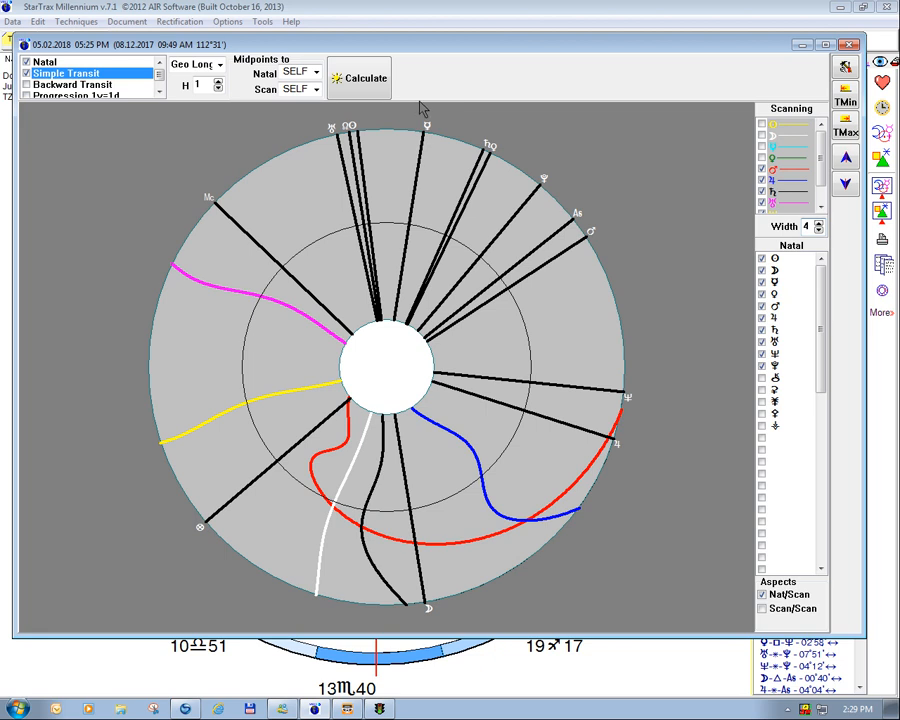
# Step: Set the transit graph's harmonic to 4
pyautogui.click(219, 86)
pyautogui.click(219, 86)
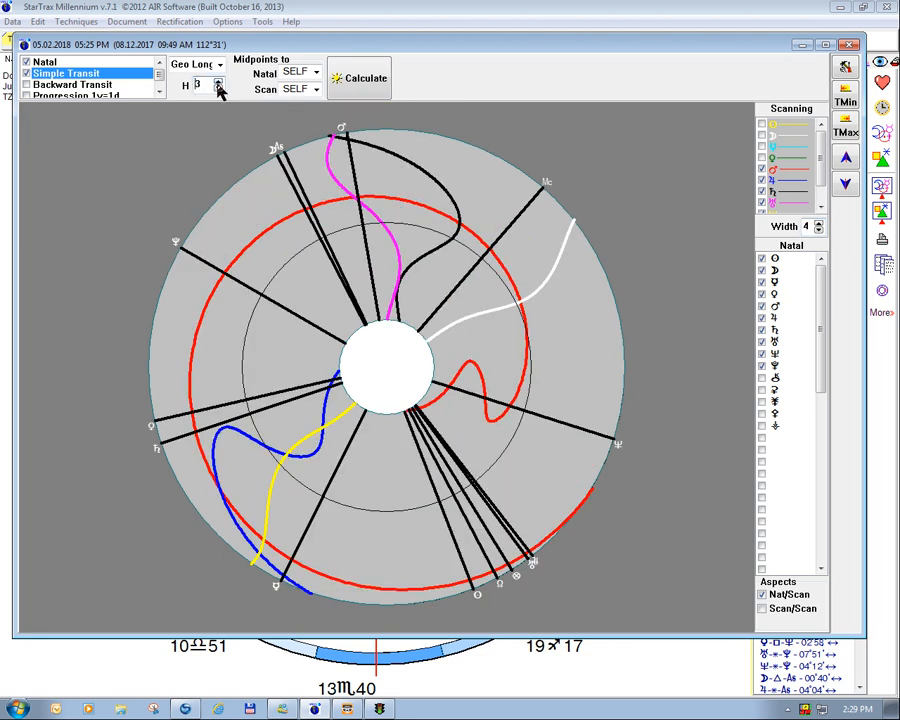
pyautogui.click(219, 86)
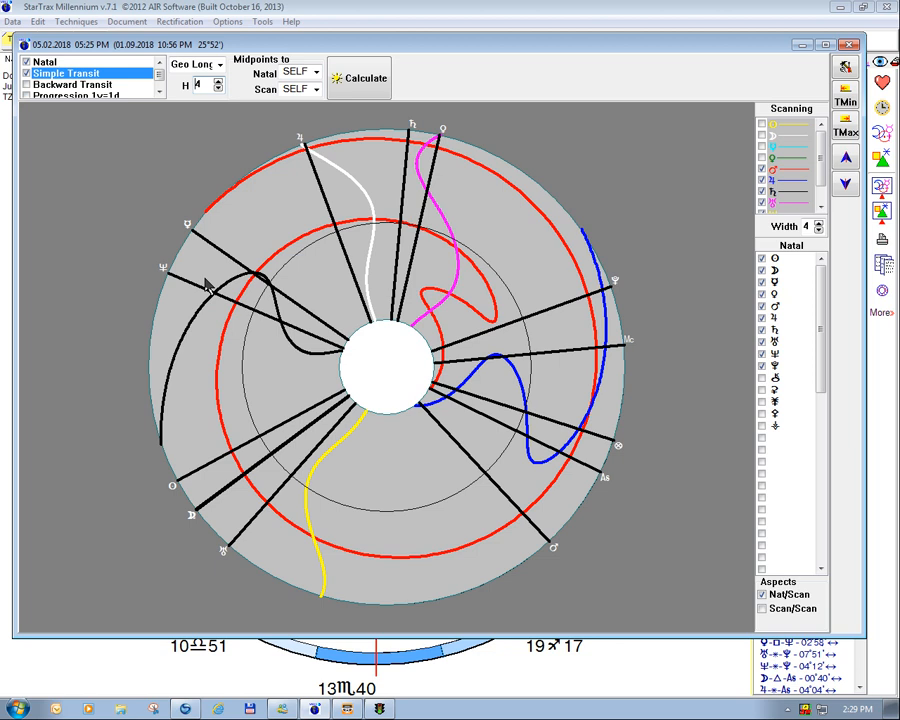
# Step: List the aspects at the Mars and Saturn crossings with natal Mercury for March 26 and May 7, 2018, and return to March 22, 2018
pyautogui.click(255, 283)
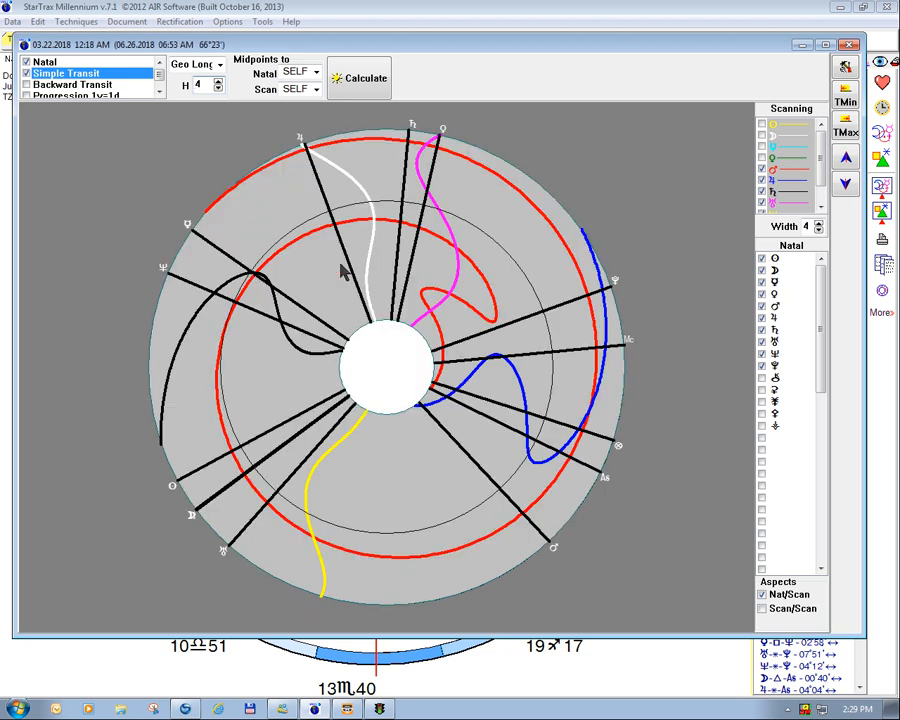
pyautogui.click(846, 160)
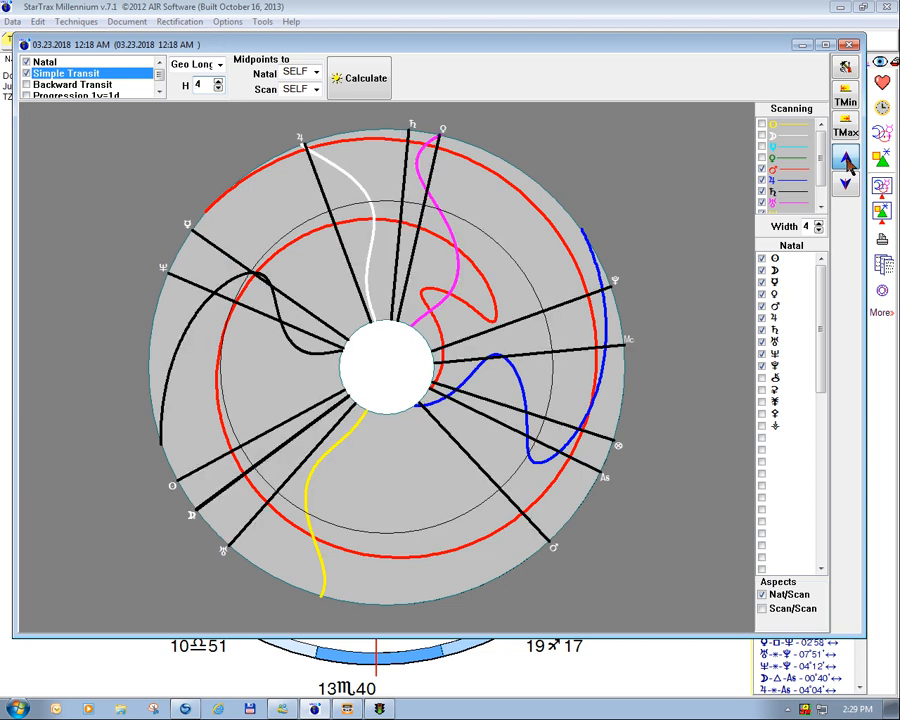
pyautogui.click(846, 160)
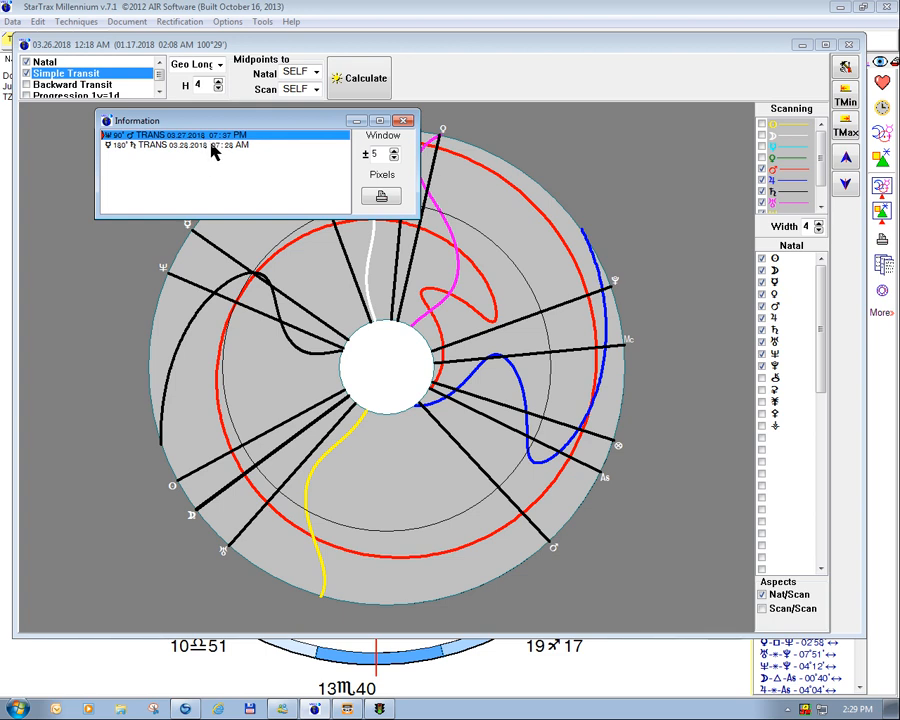
pyautogui.moveTo(229, 121); pyautogui.dragTo(209, 60)
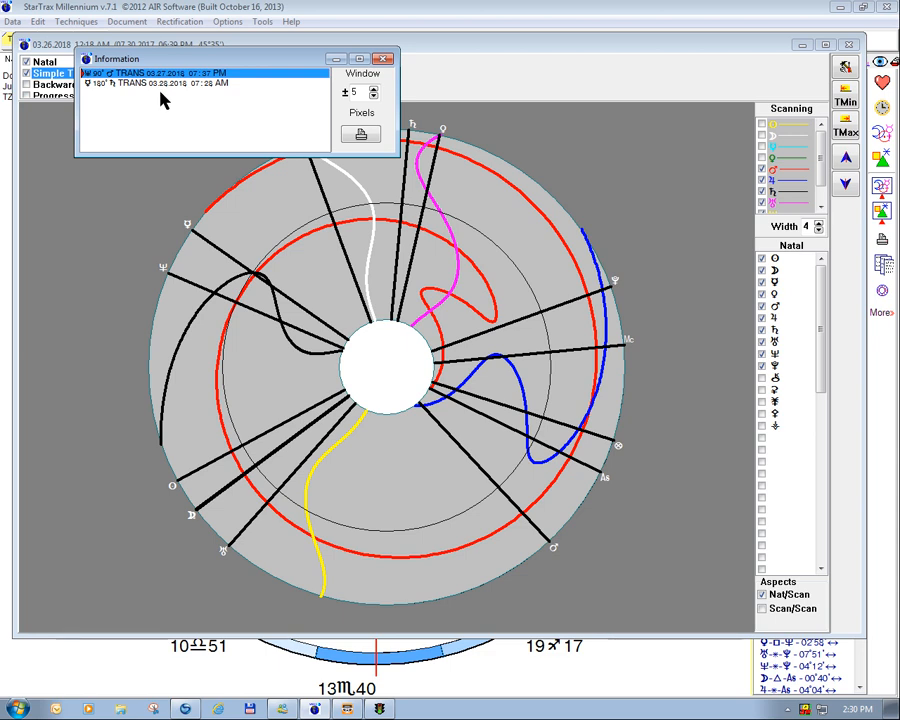
pyautogui.click(272, 295)
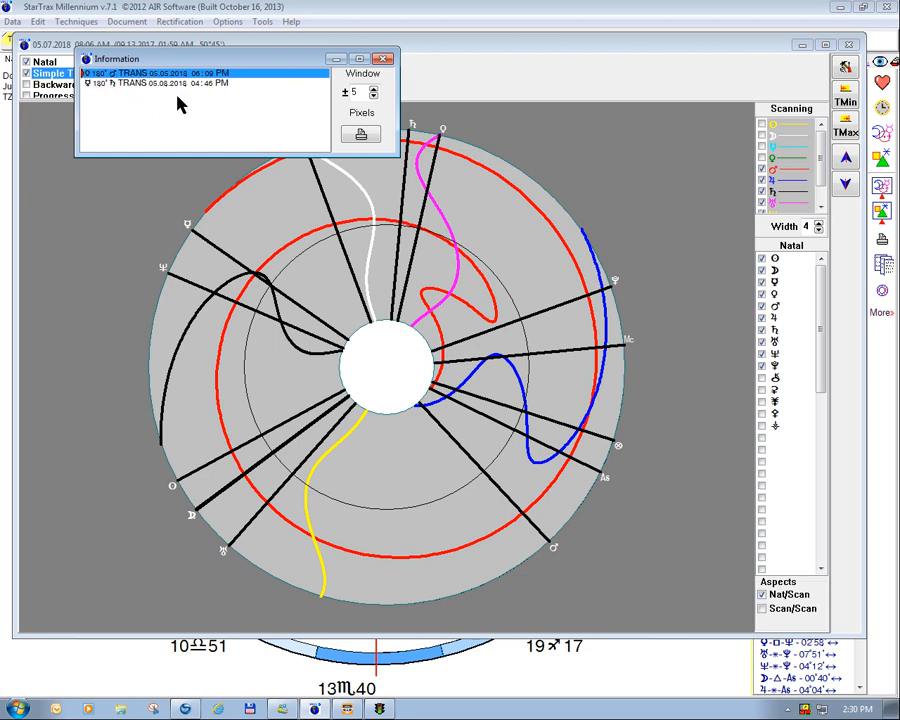
pyautogui.click(252, 283)
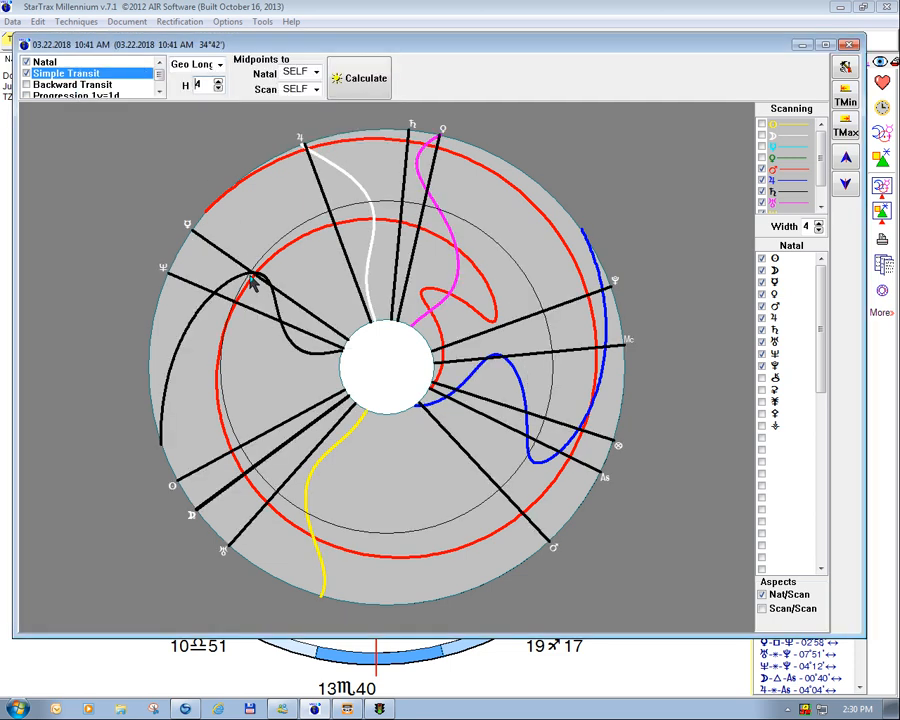
# Step: Advance the date from March 22 to March 25, 2018, and list the aspects where Mars and Saturn meet at natal Mercury
pyautogui.click(846, 163)
pyautogui.click(840, 166)
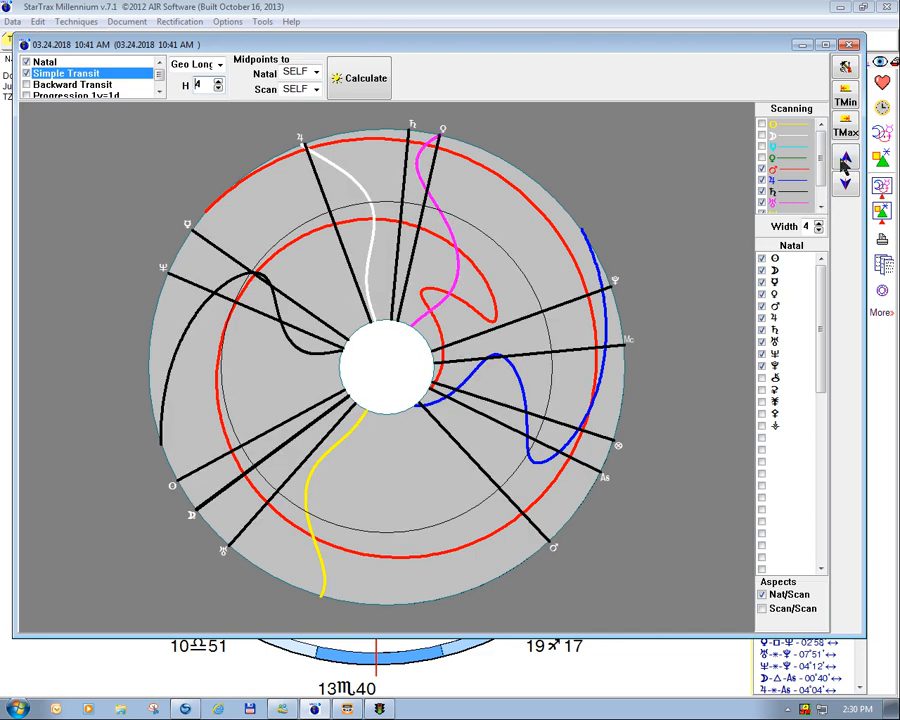
pyautogui.click(845, 165)
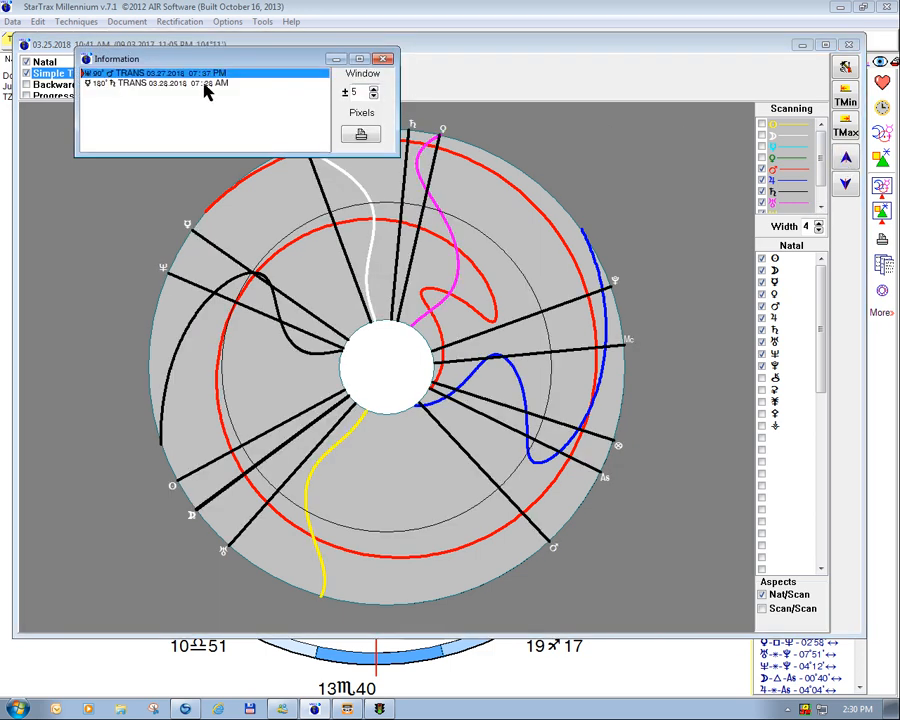
# Step: List the aspects where Saturn crosses natal Mercury for May 10, 2018, and natal Neptune for June 25, 2018
pyautogui.click(277, 294)
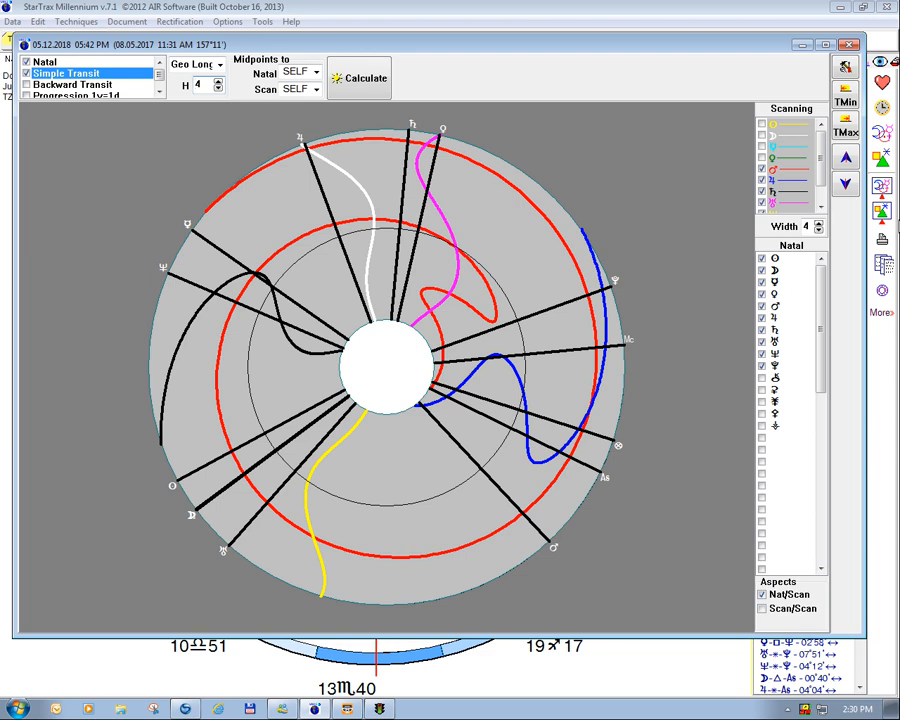
pyautogui.click(846, 184)
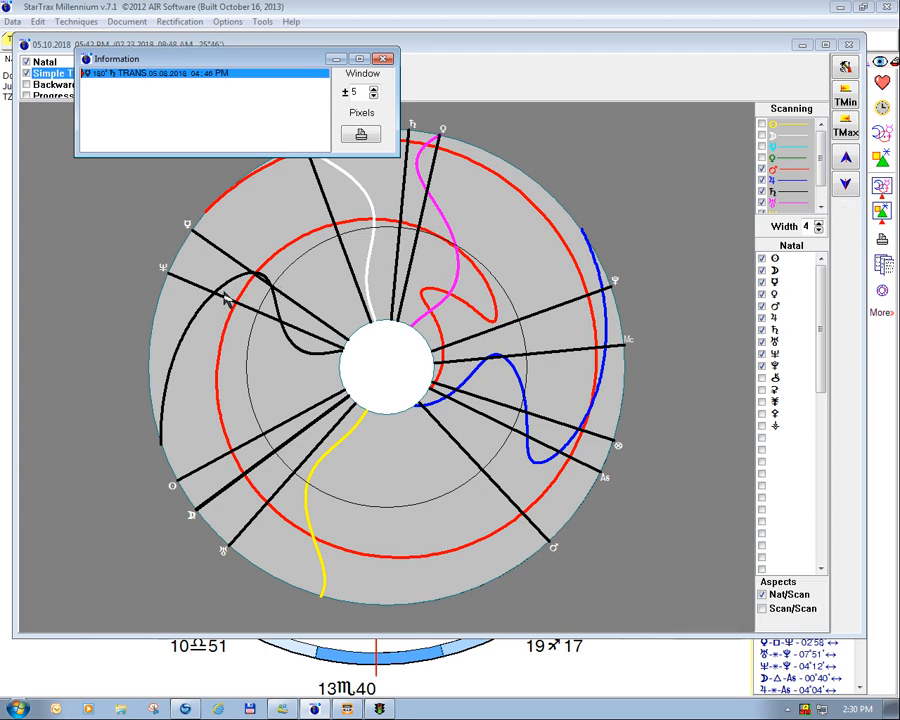
pyautogui.click(283, 333)
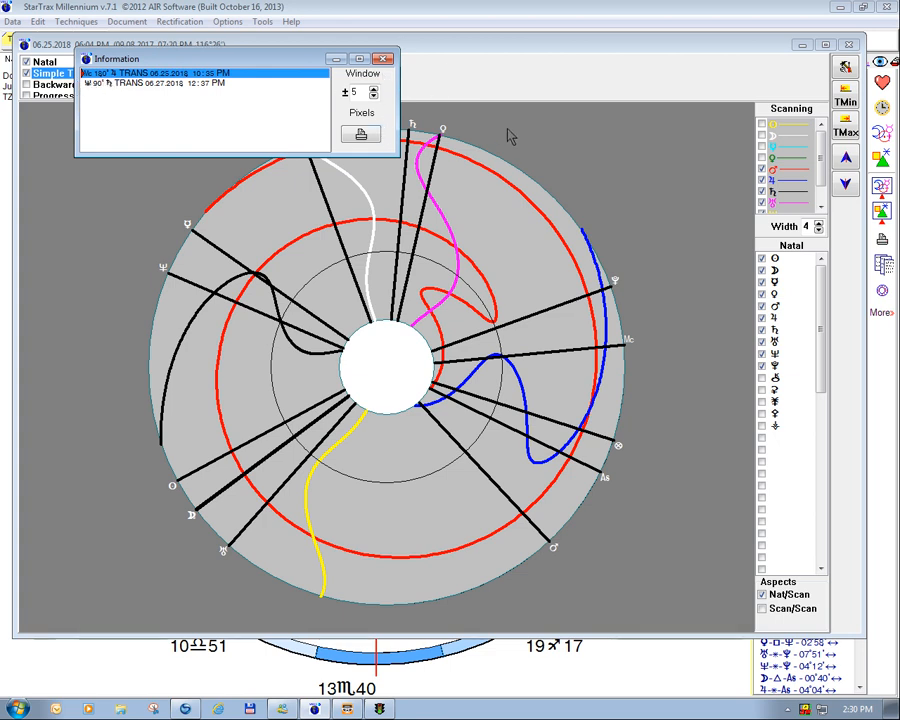
pyautogui.click(388, 62)
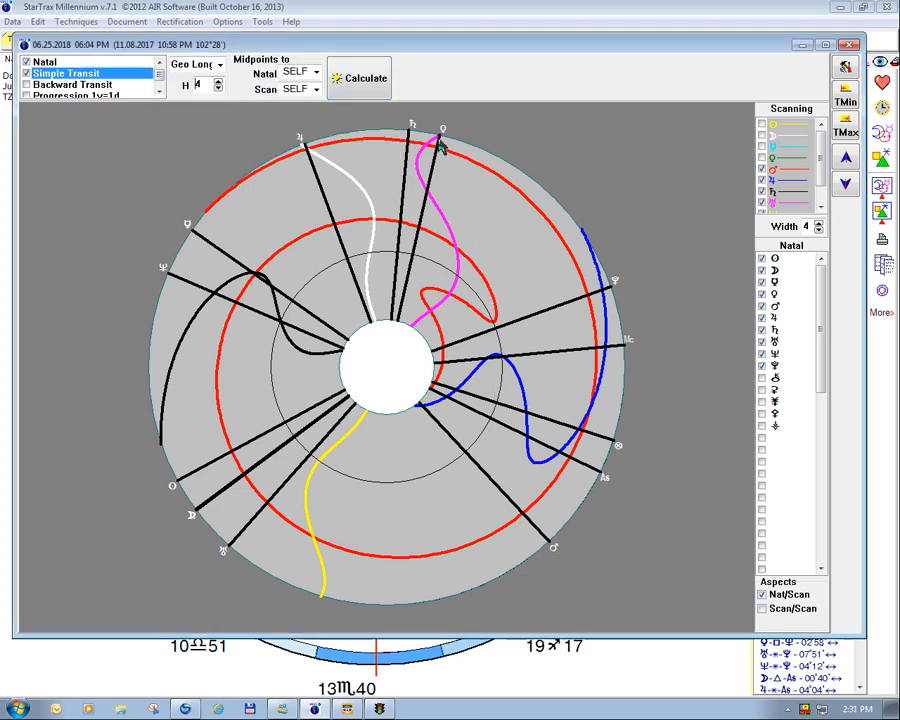
# Step: List the aspects where transiting Uranus crosses natal Venus for November 9, 2017 and February 21, 2018
pyautogui.click(441, 150)
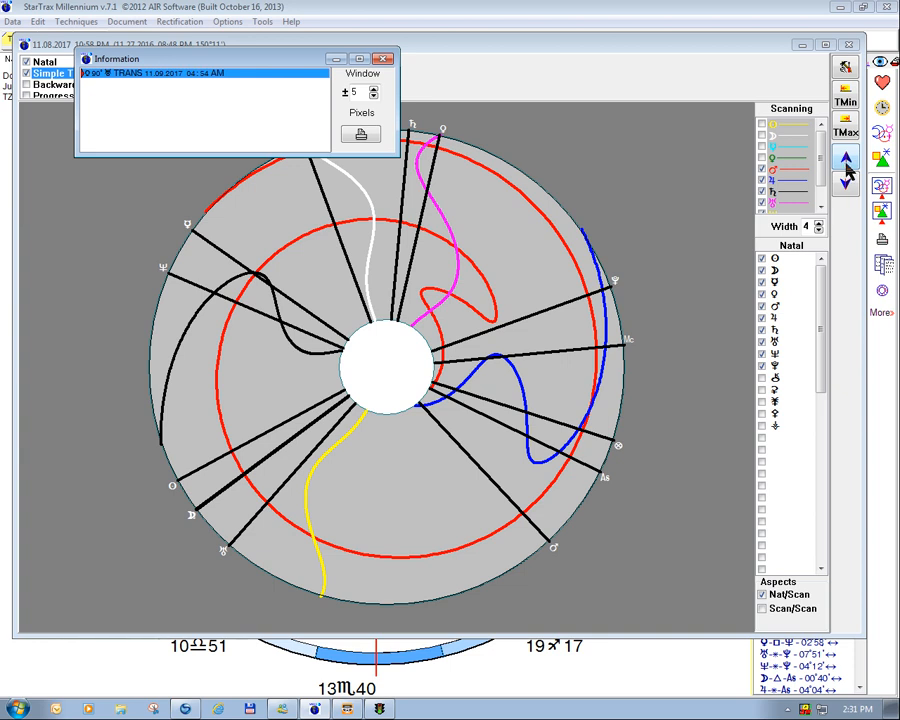
pyautogui.click(846, 162)
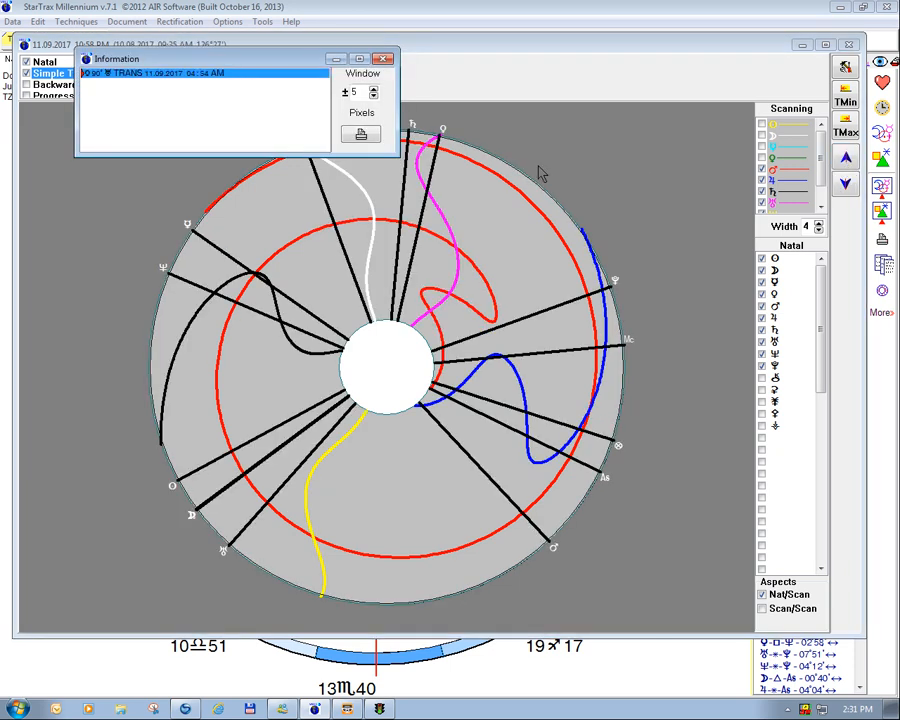
pyautogui.click(430, 203)
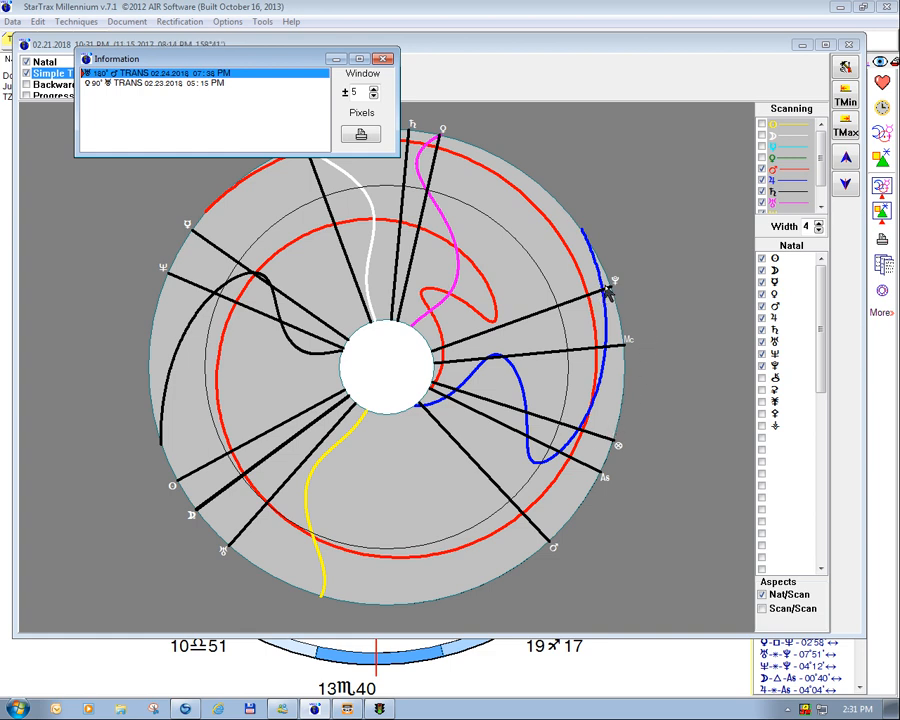
# Step: List the aspects where Jupiter crosses the natal Mc for December 12, 2017, and the Ascendant for February 4, 2018
pyautogui.click(608, 354)
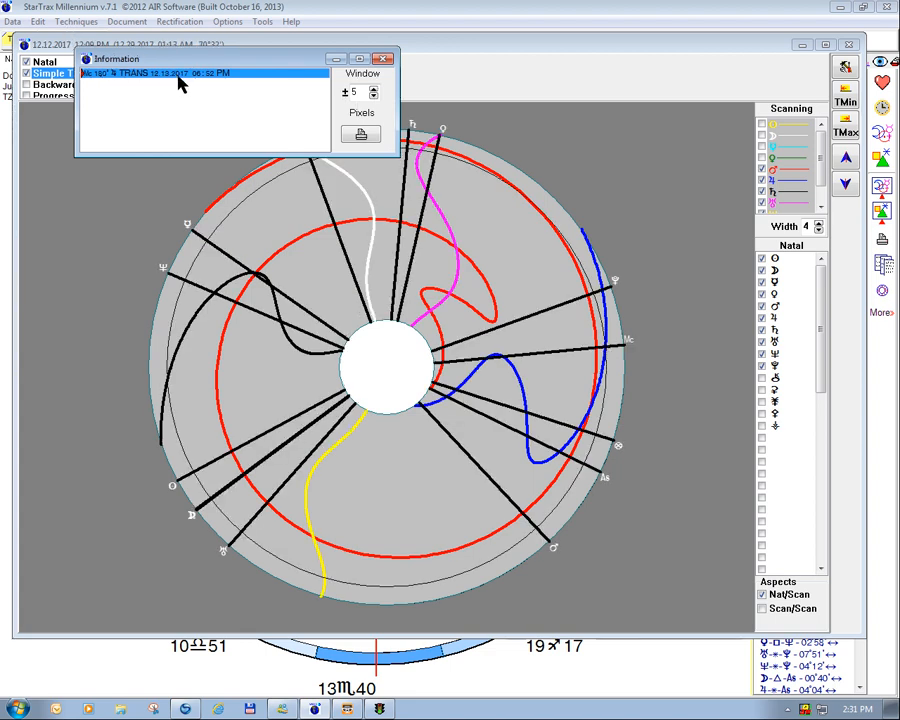
pyautogui.click(560, 460)
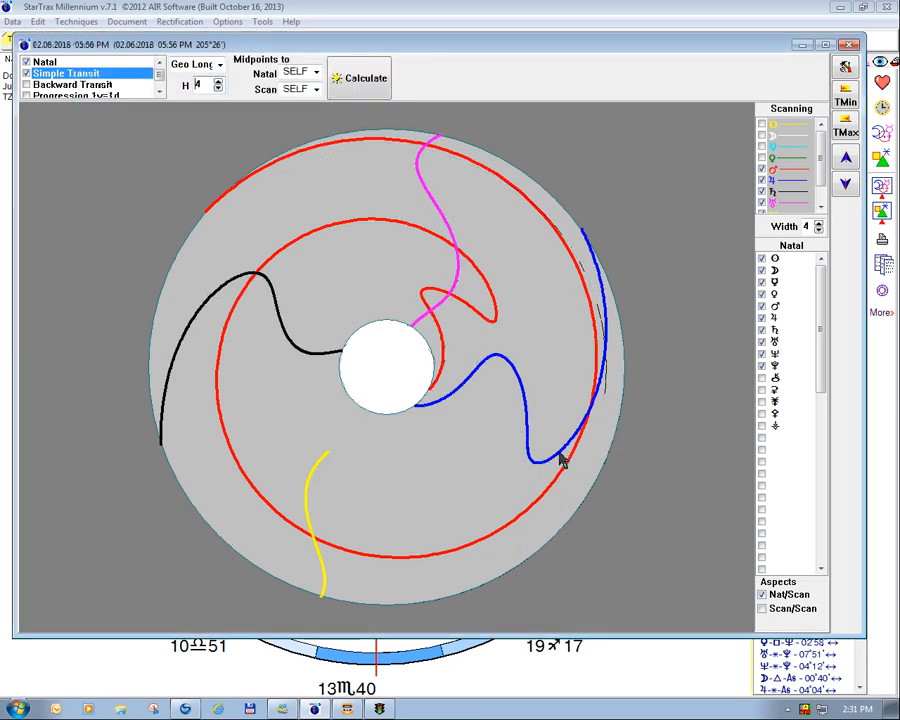
pyautogui.click(848, 186)
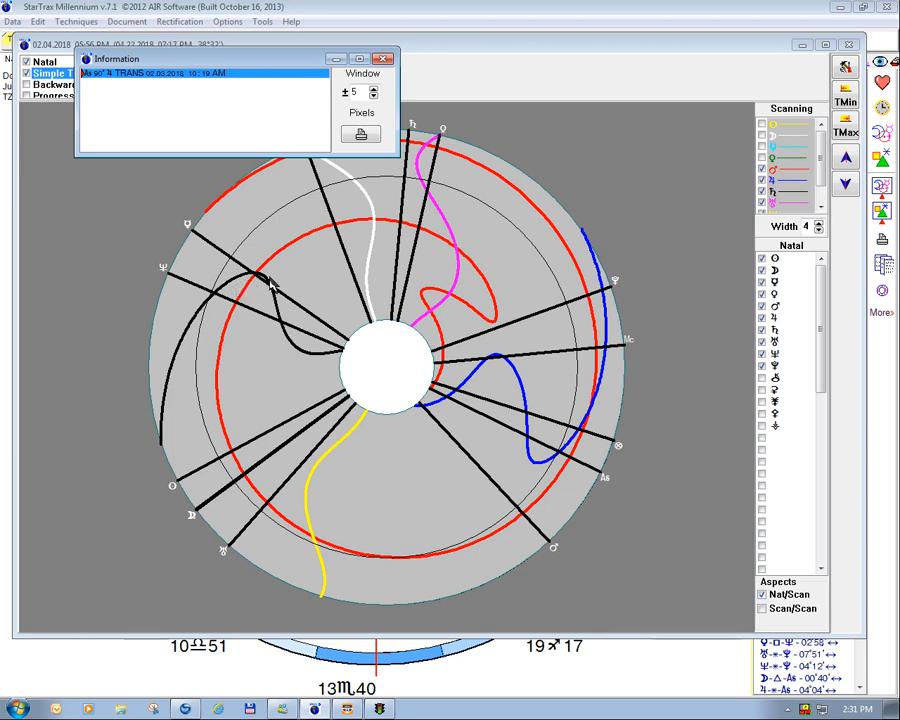
# Step: Circle the Mars and Saturn crossing at natal Mercury with the screen pen, leave drawing mode without saving, and close the aspect list
pyautogui.click(806, 711)
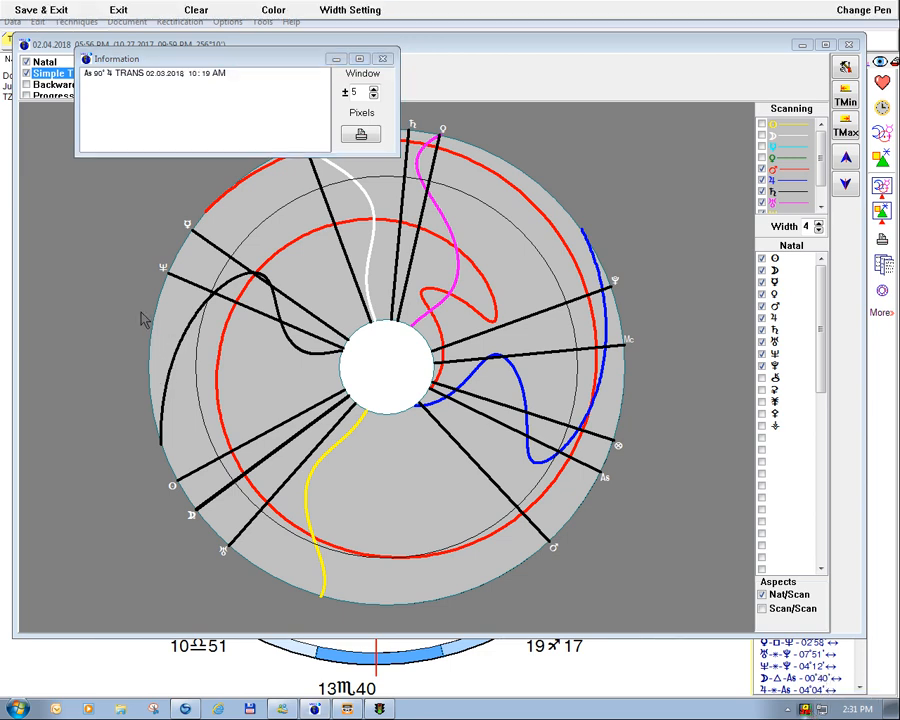
pyautogui.moveTo(240, 258)
pyautogui.mouseDown()
pyautogui.moveTo(237, 293)
pyautogui.moveTo(223, 294)
pyautogui.mouseUp()
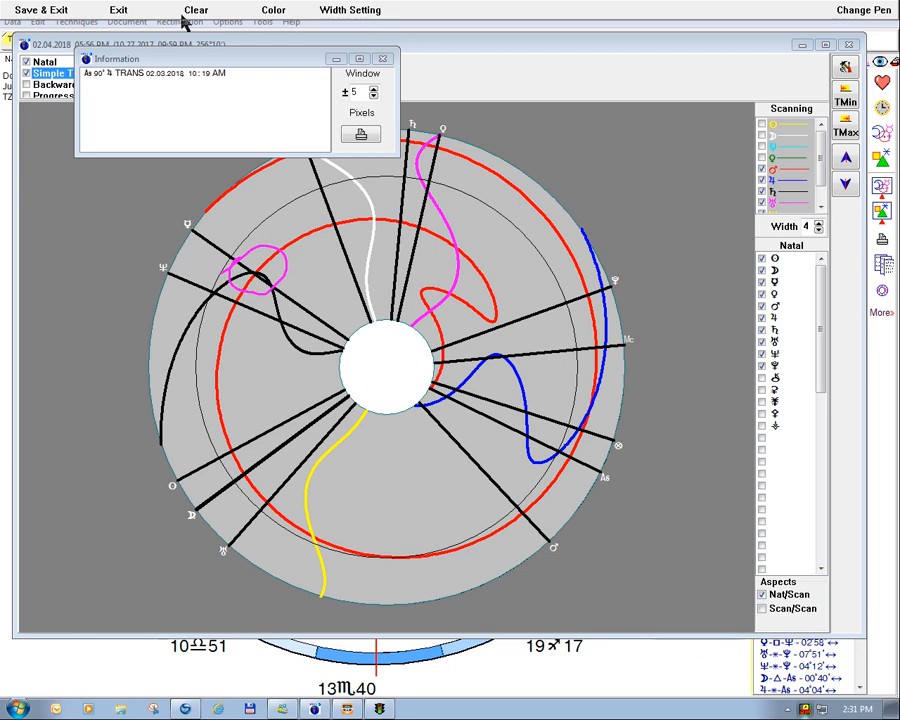
pyautogui.click(116, 12)
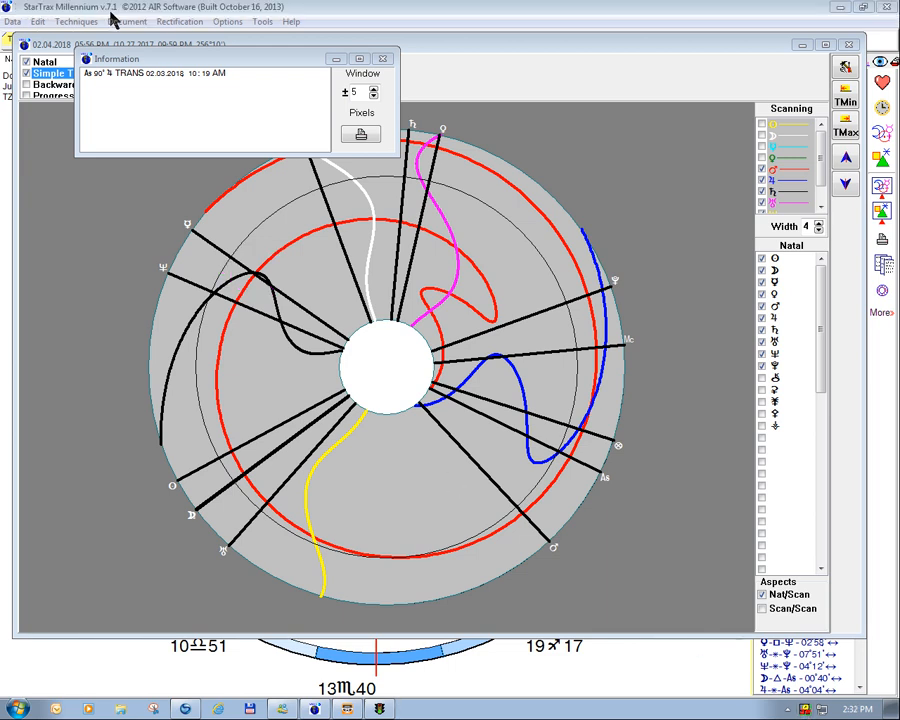
pyautogui.click(382, 60)
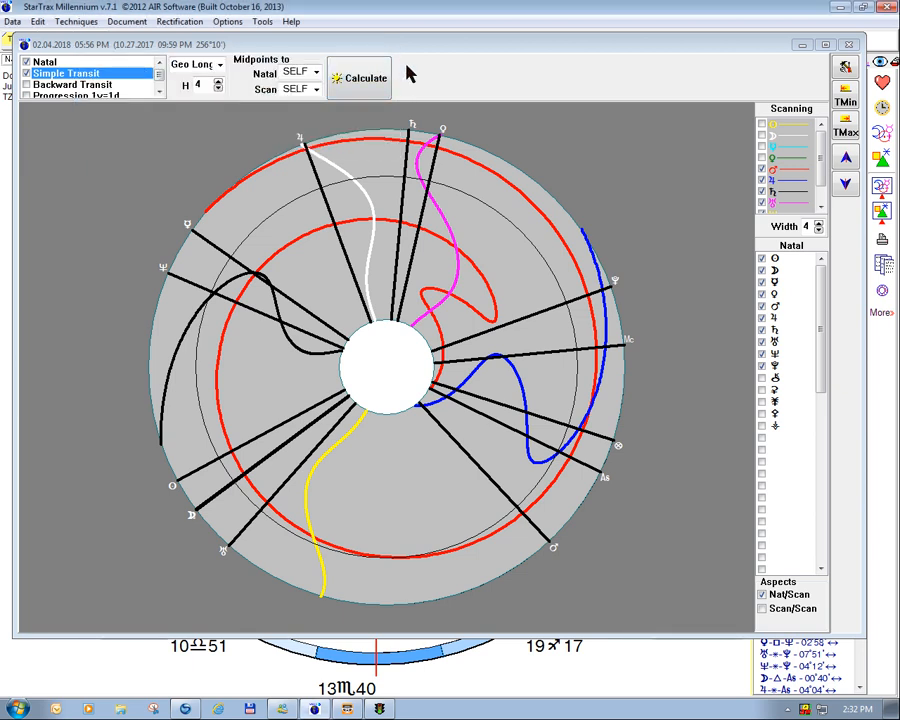
# Step: Show the transiting Mercury curve and list the aspects at its turning point near natal Neptune for April 16, 2018
pyautogui.click(763, 147)
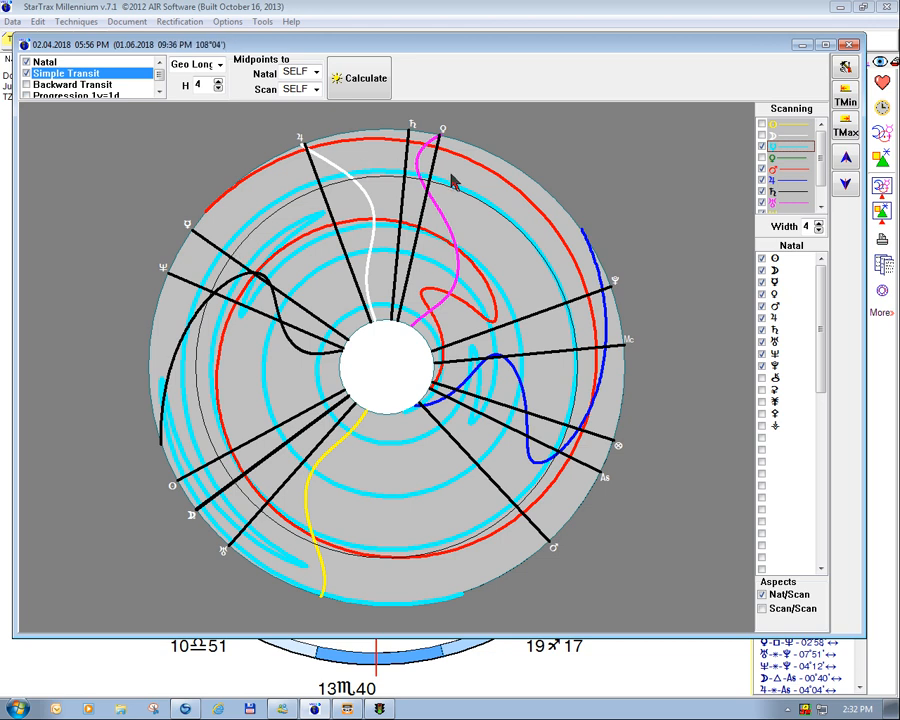
pyautogui.click(268, 287)
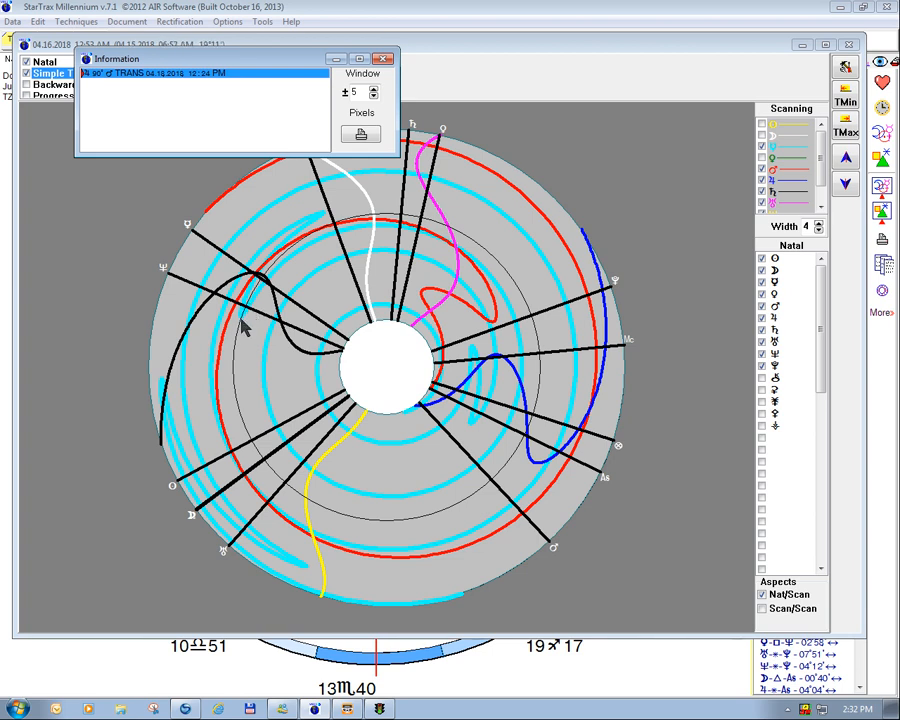
pyautogui.click(383, 60)
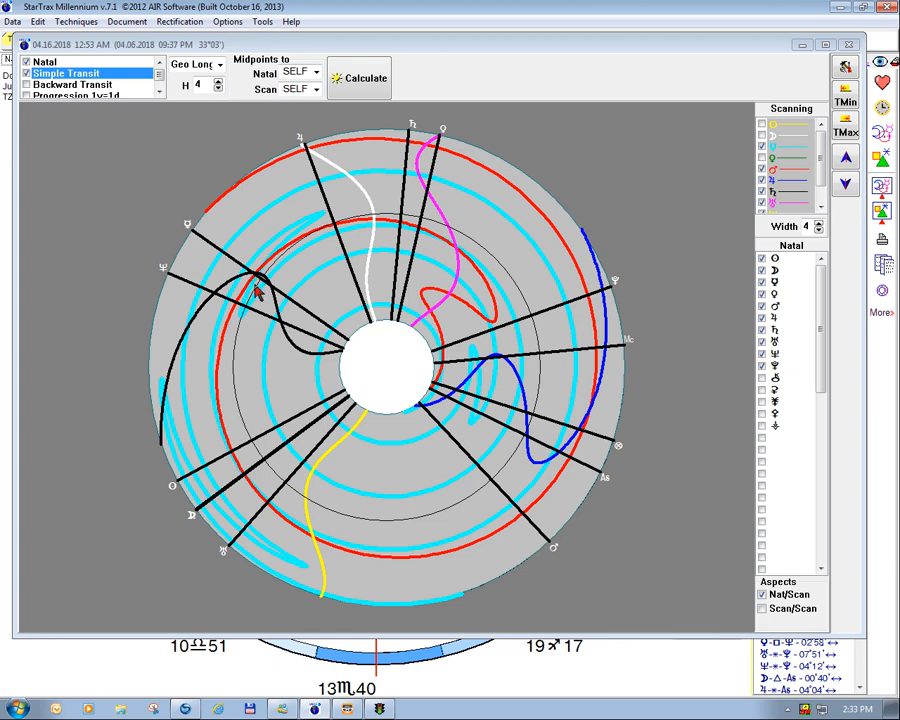
# Step: List the aspects at transiting Mercury's turning points for July 26 and August 15, 2018
pyautogui.click(475, 428)
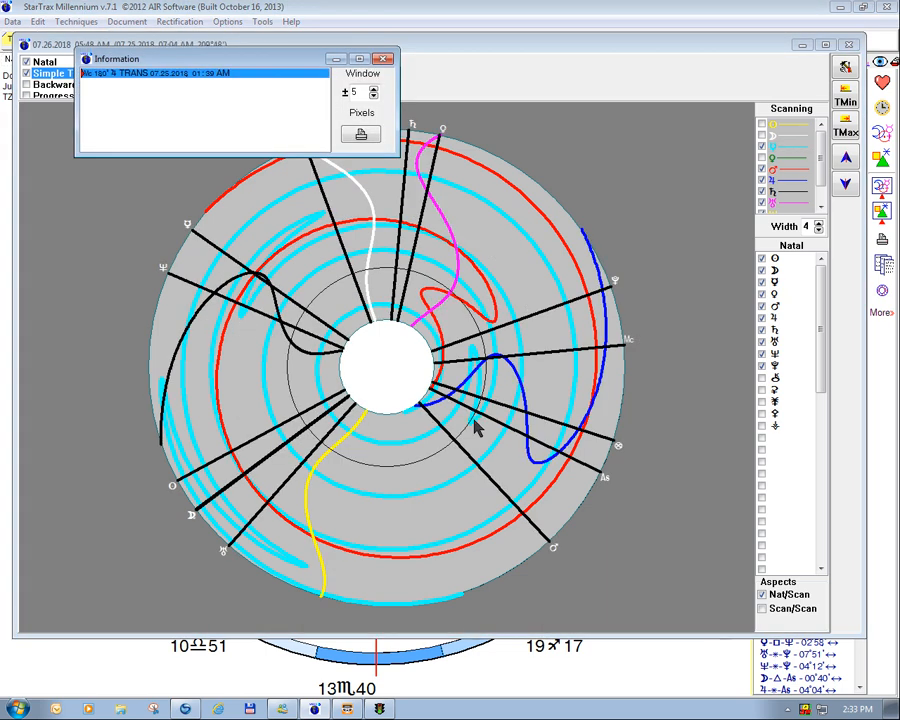
pyautogui.click(476, 360)
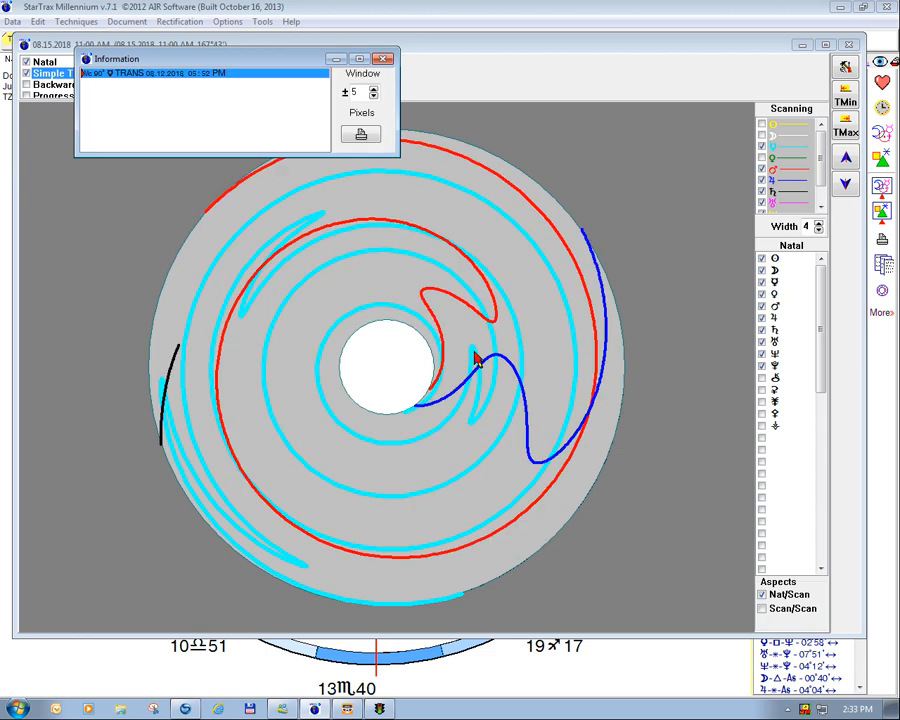
pyautogui.click(384, 59)
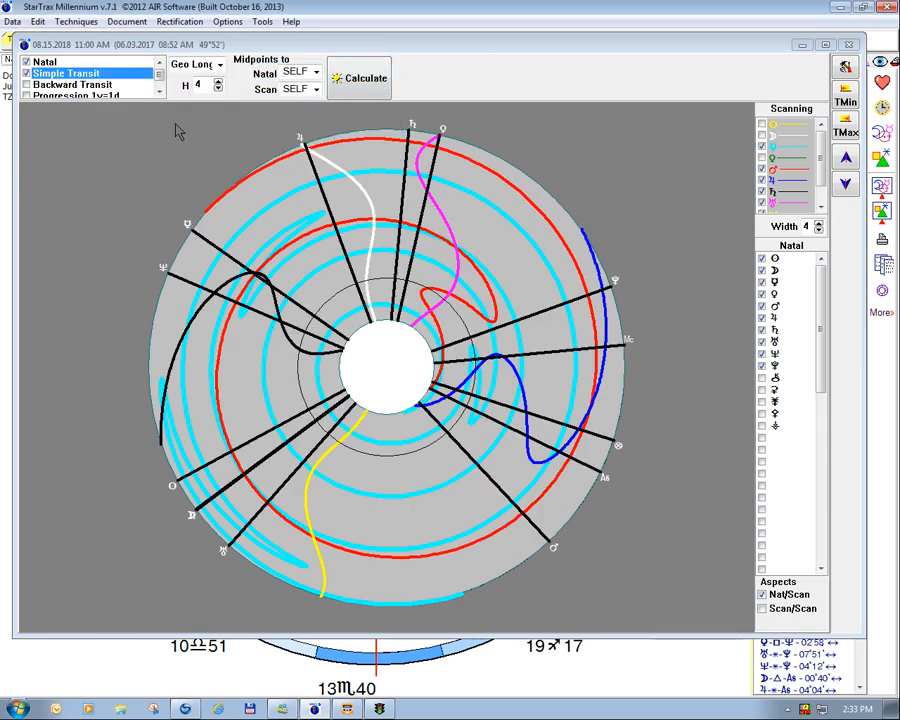
# Step: Set the transit graph's harmonic to 6 and list the aspects at Mercury's turning point for July 24, 2018
pyautogui.click(219, 82)
pyautogui.click(219, 82)
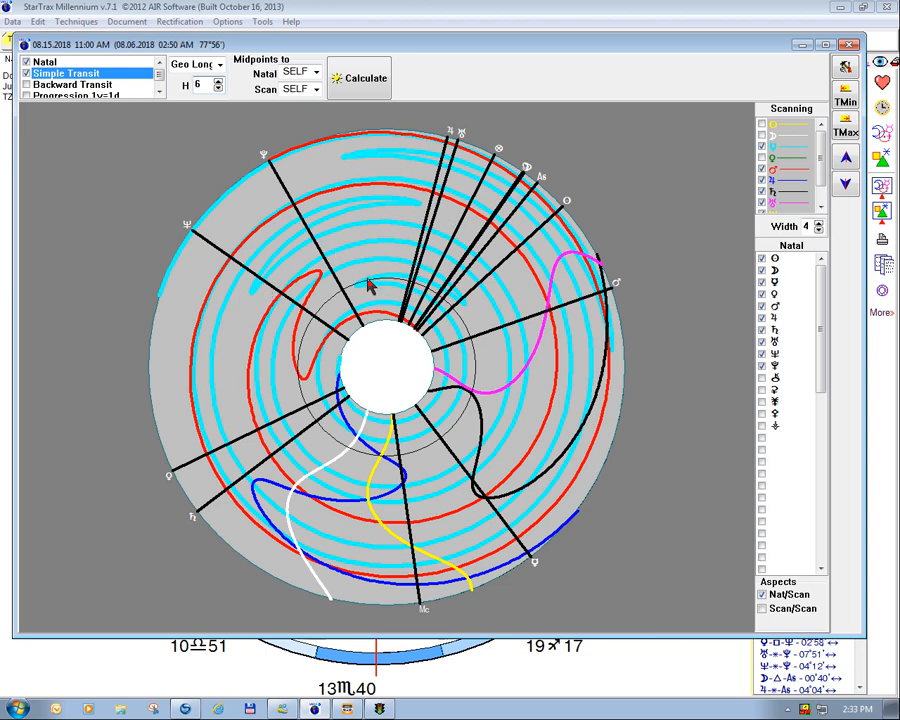
pyautogui.click(463, 312)
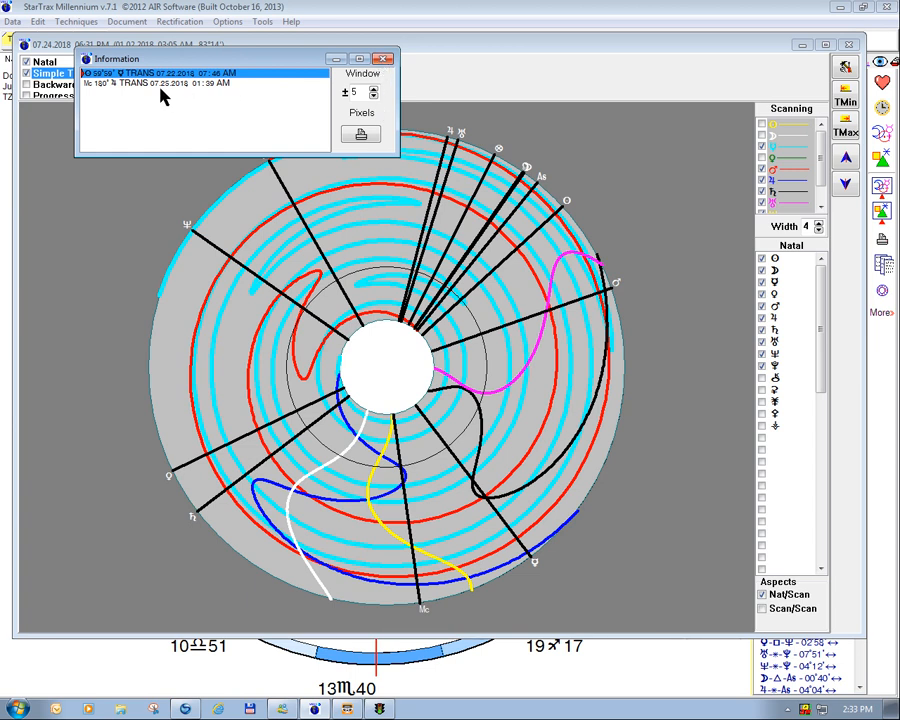
pyautogui.click(381, 60)
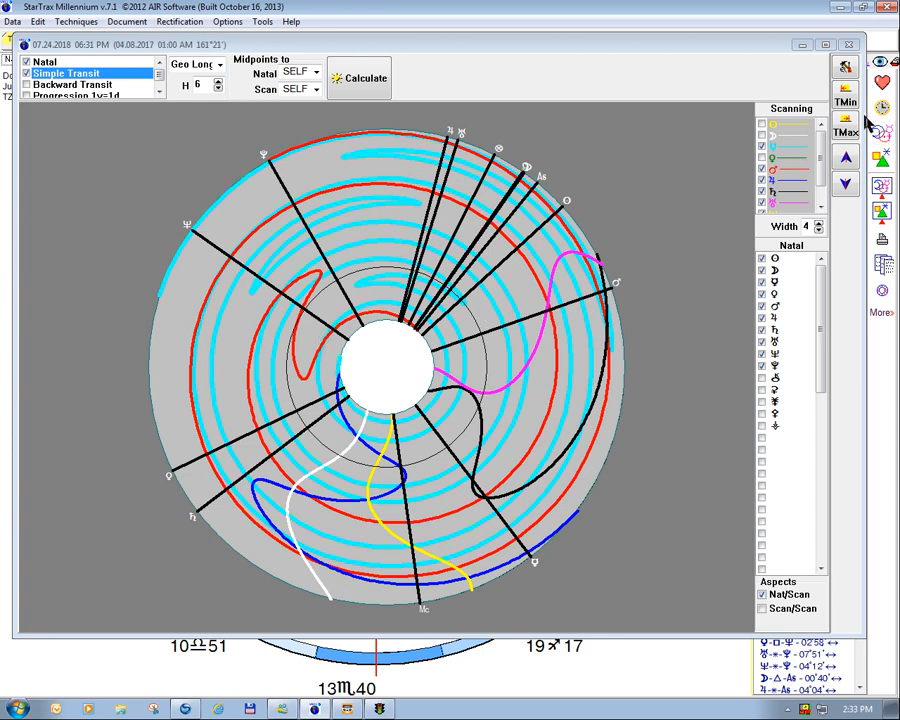
# Step: Hide the transiting Mercury curve and list the aspects where Mars and Uranus cross near natal Mars for March 9, 2018
pyautogui.click(761, 147)
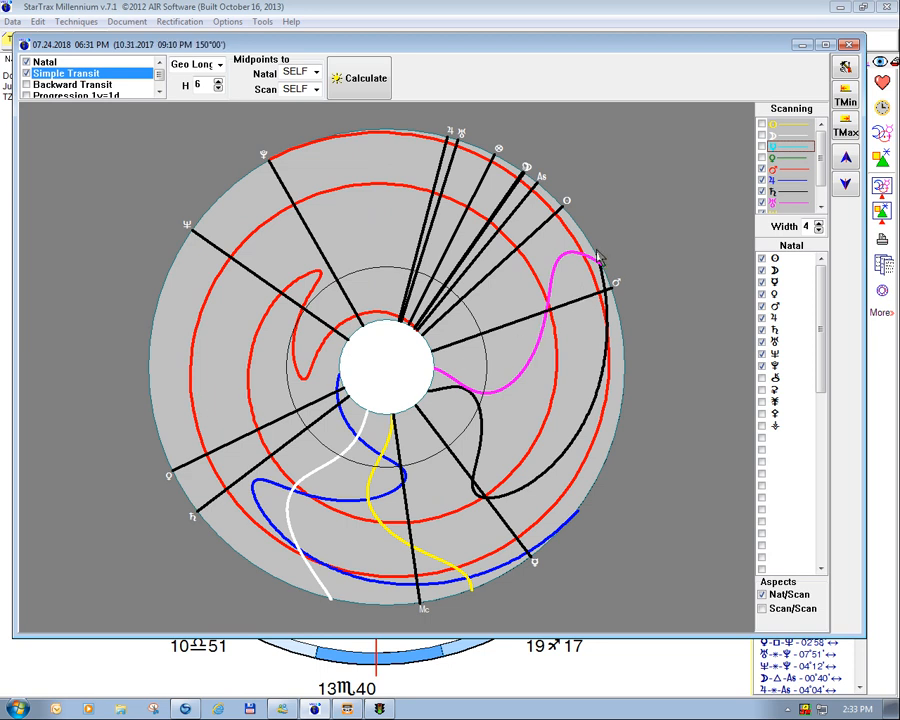
pyautogui.click(552, 314)
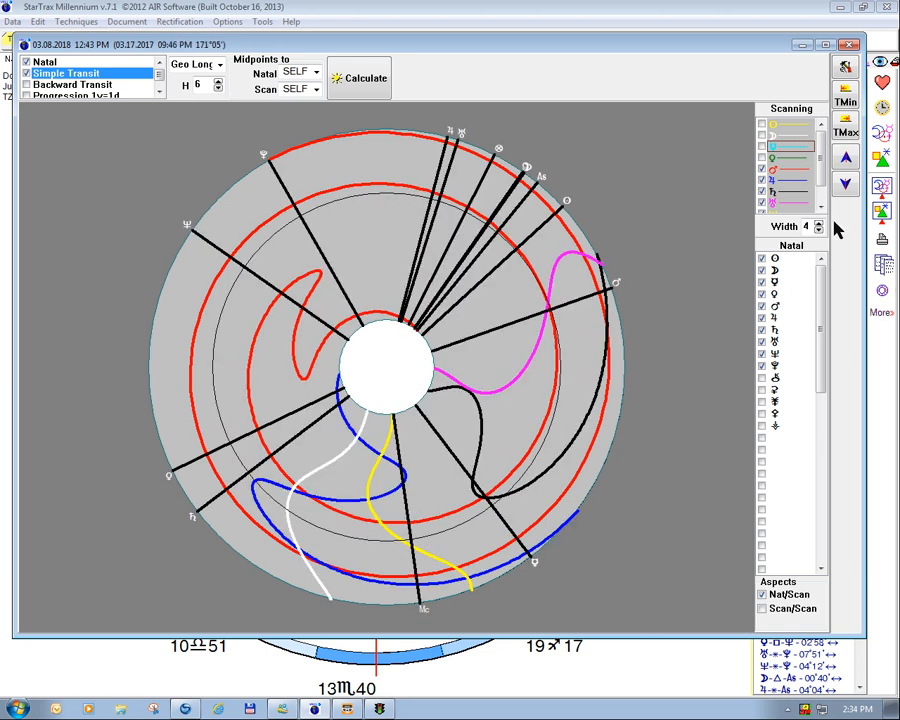
pyautogui.click(845, 159)
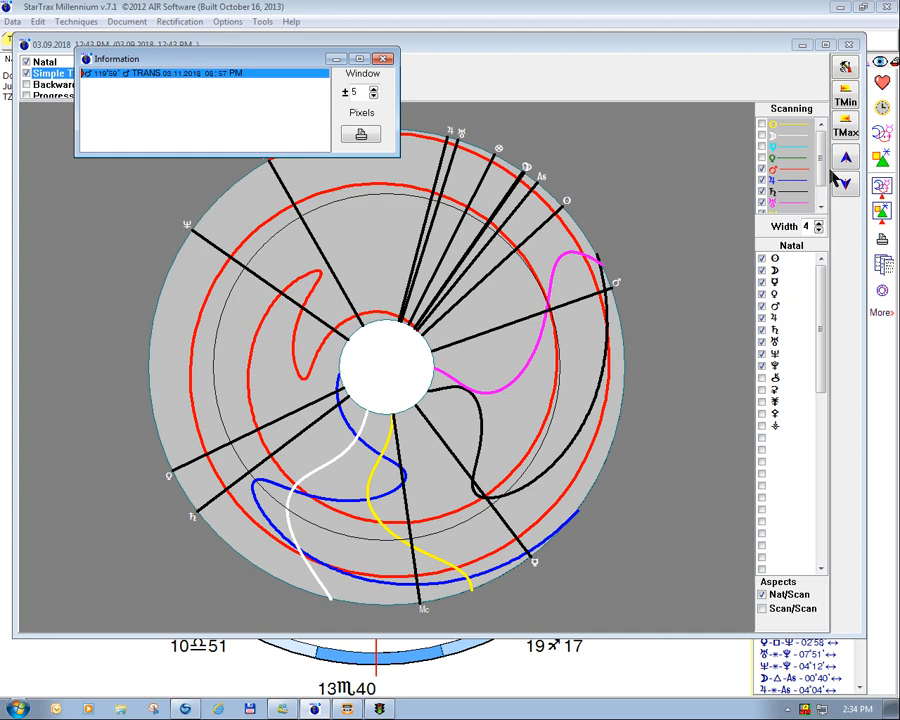
# Step: Advance the date day by day to March 18, 2018, listing the aspects at the Mars and Uranus crossing
pyautogui.click(846, 161)
pyautogui.click(846, 162)
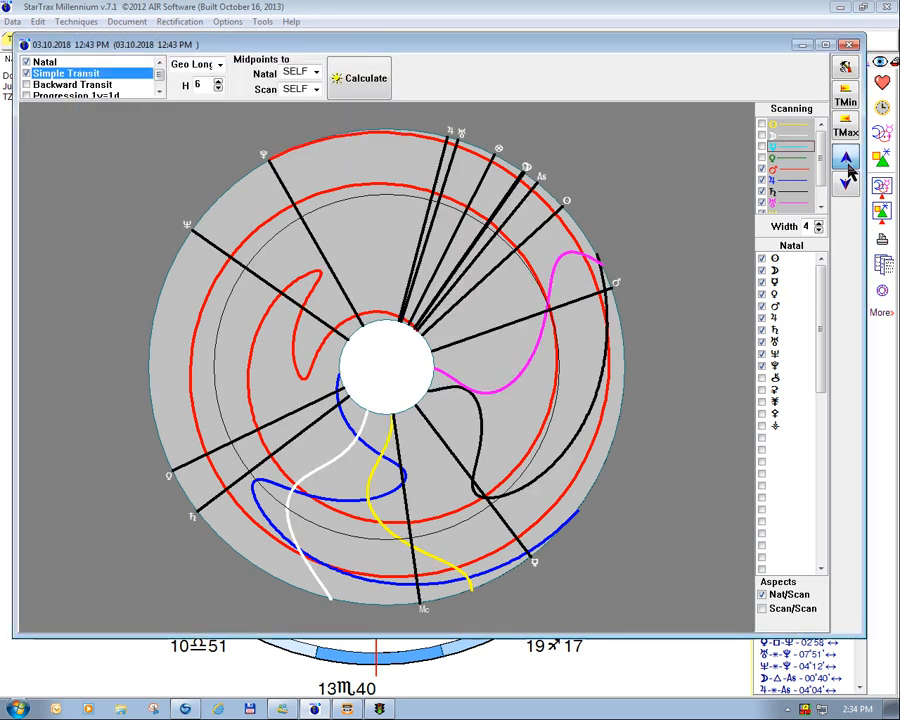
pyautogui.click(846, 162)
pyautogui.click(847, 167)
pyautogui.click(847, 167)
pyautogui.click(847, 167)
pyautogui.click(847, 167)
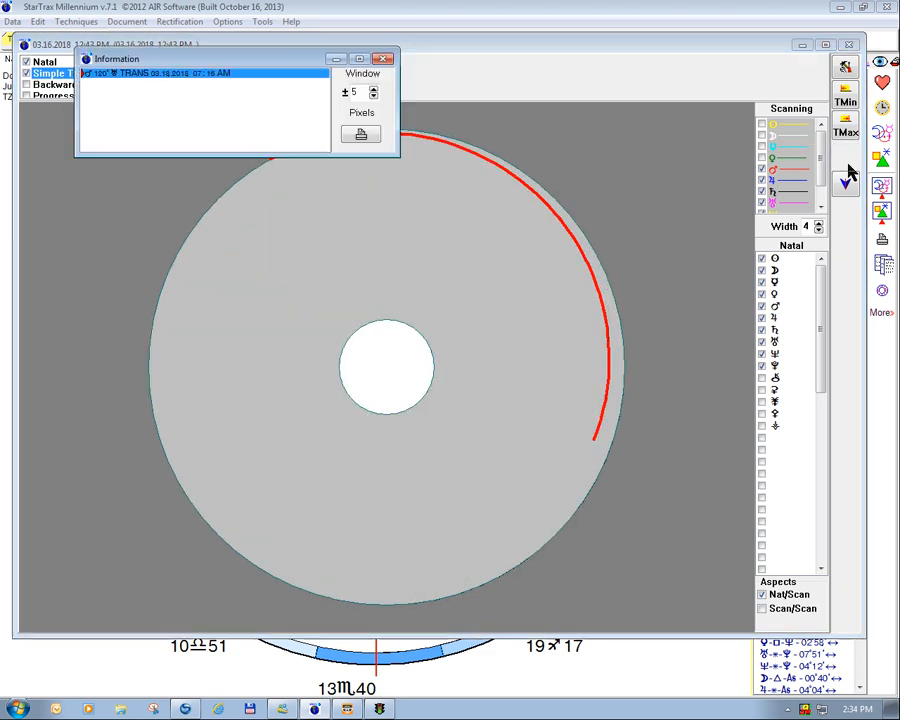
pyautogui.click(847, 167)
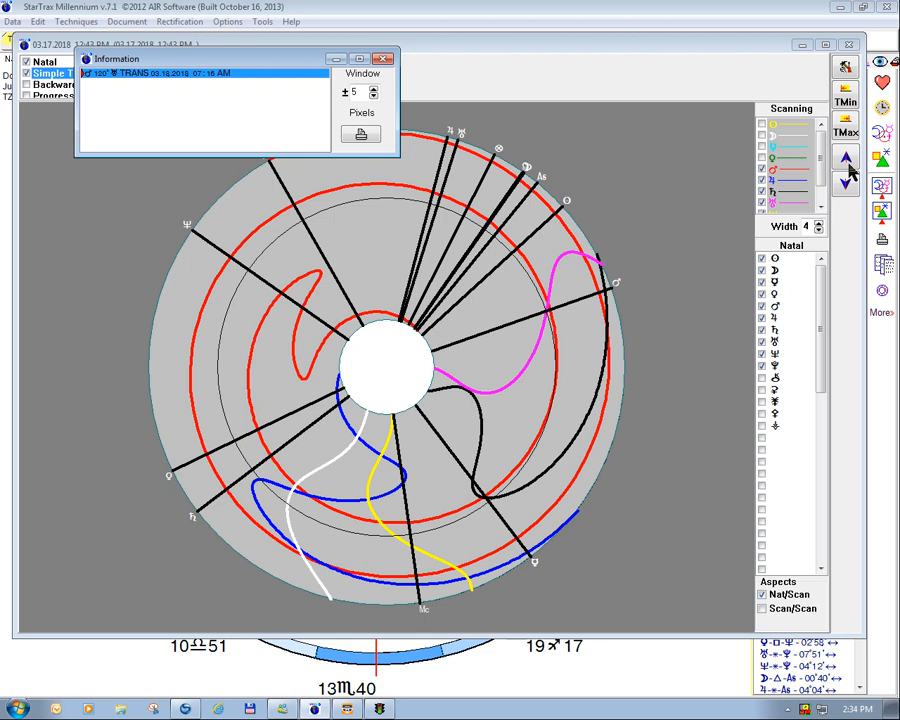
pyautogui.click(847, 167)
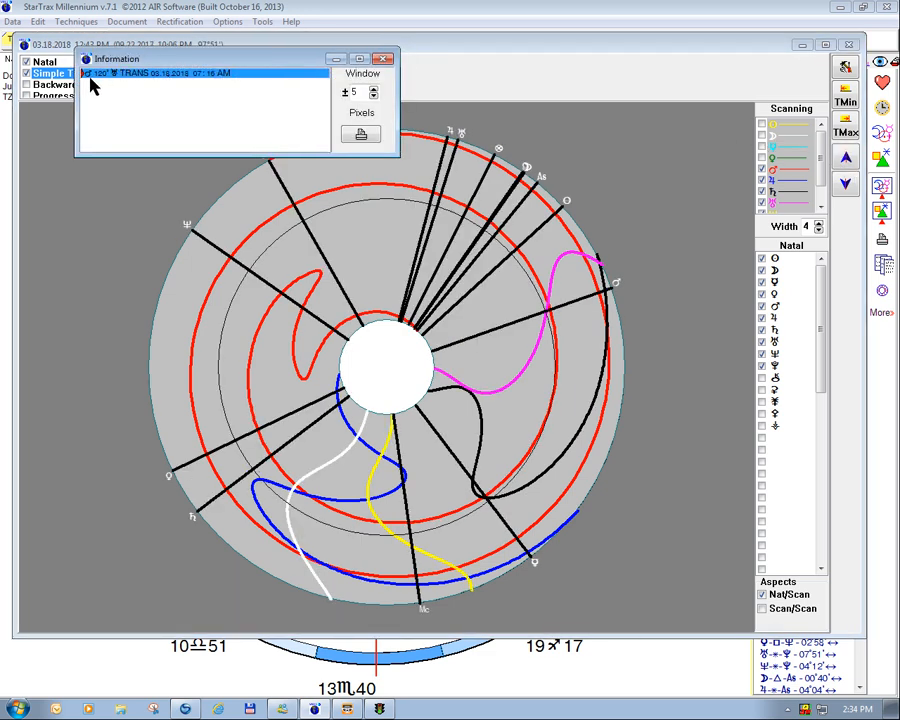
# Step: List the aspects where Mars and Saturn cross natal Mars for November 18, 2017, and select the second, 120° aspect
pyautogui.click(609, 294)
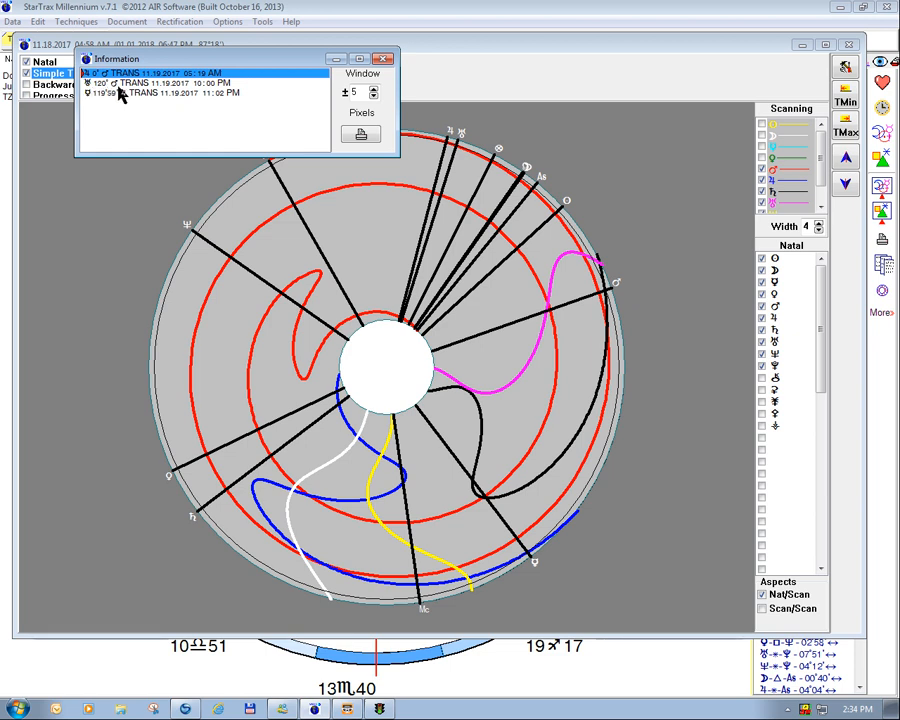
pyautogui.click(91, 84)
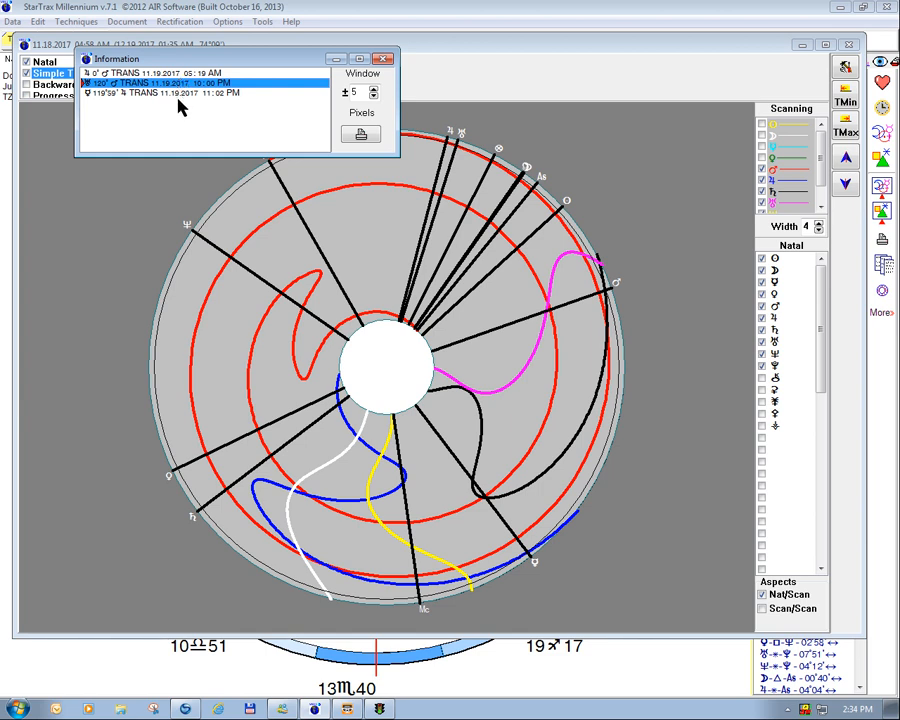
pyautogui.click(384, 62)
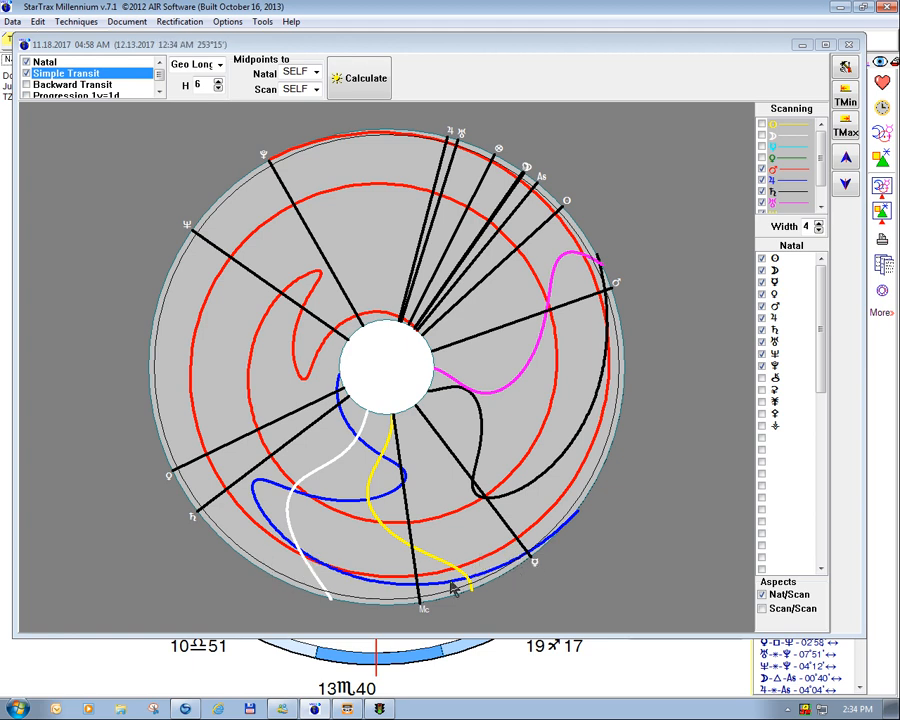
# Step: List the aspects near Jupiter's crossing of the natal MC for December 15, 2017
pyautogui.click(421, 594)
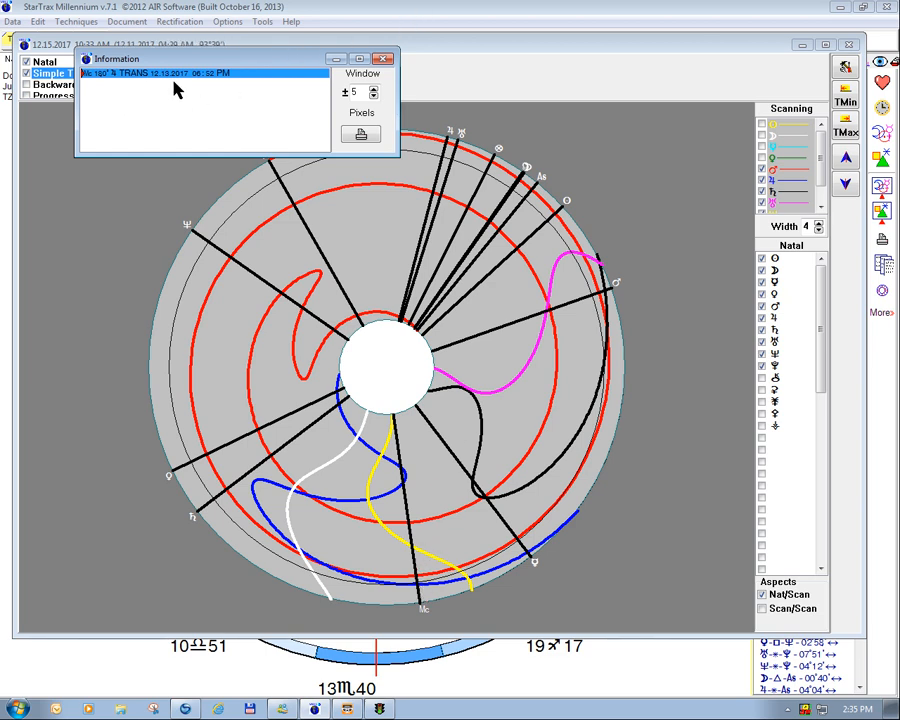
pyautogui.click(382, 60)
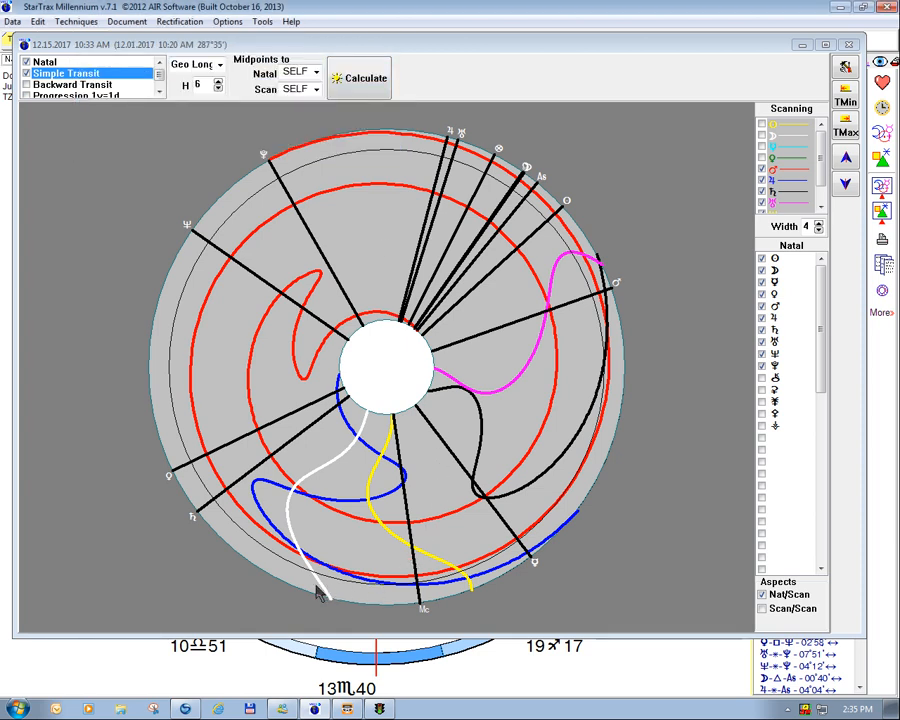
# Step: Pinpoint Jupiter's turning point beside the natal MC and list the aspects there for July 26, 2018
pyautogui.click(402, 485)
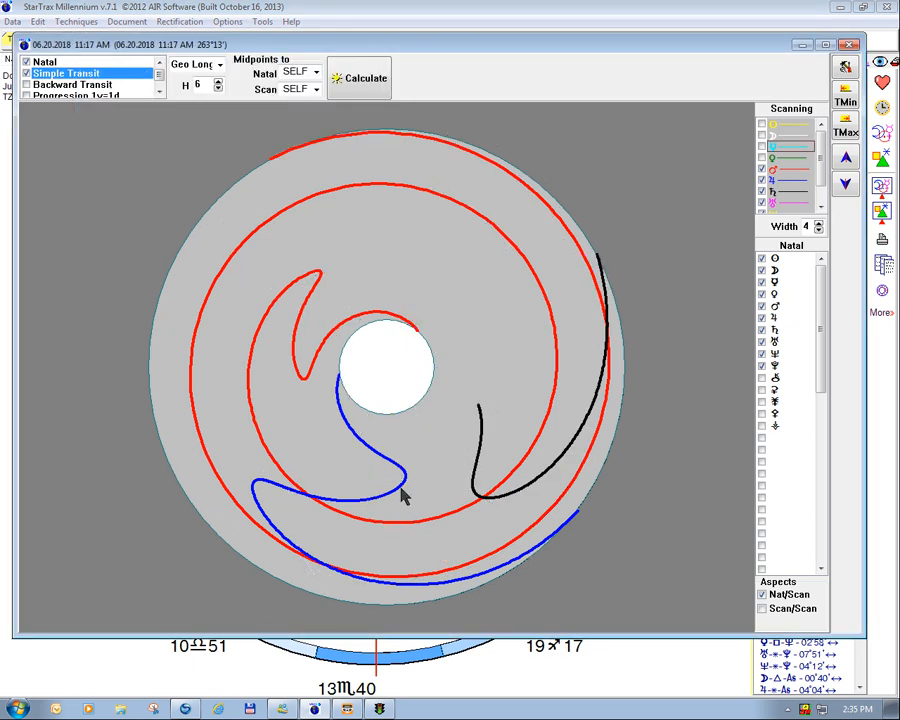
pyautogui.click(403, 485)
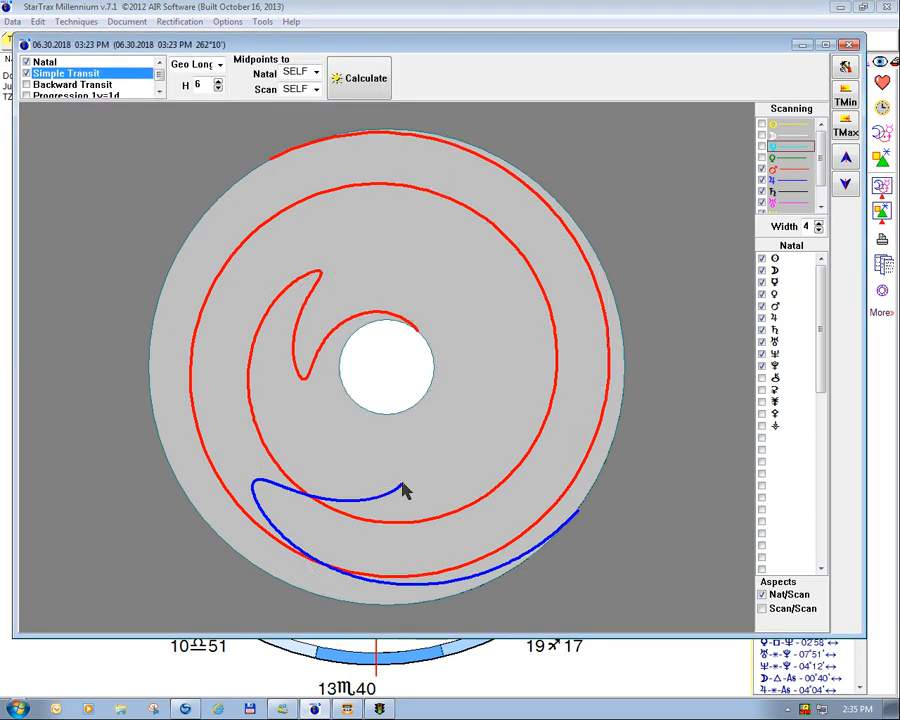
pyautogui.click(403, 488)
pyautogui.click(403, 488)
pyautogui.click(403, 489)
pyautogui.moveTo(403, 487); pyautogui.dragTo(404, 476)
pyautogui.click(404, 477)
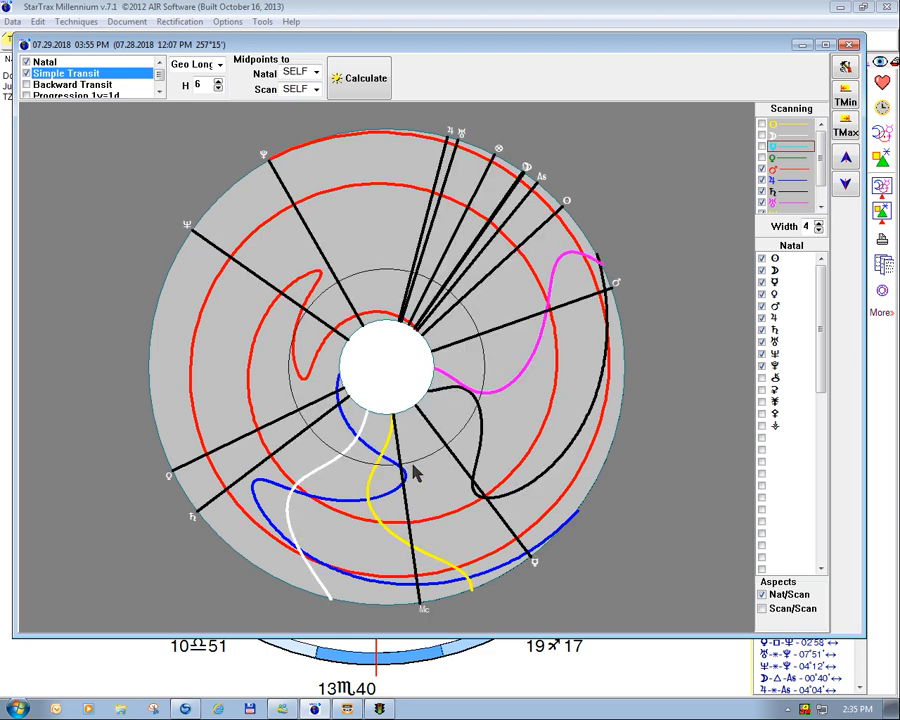
pyautogui.click(855, 189)
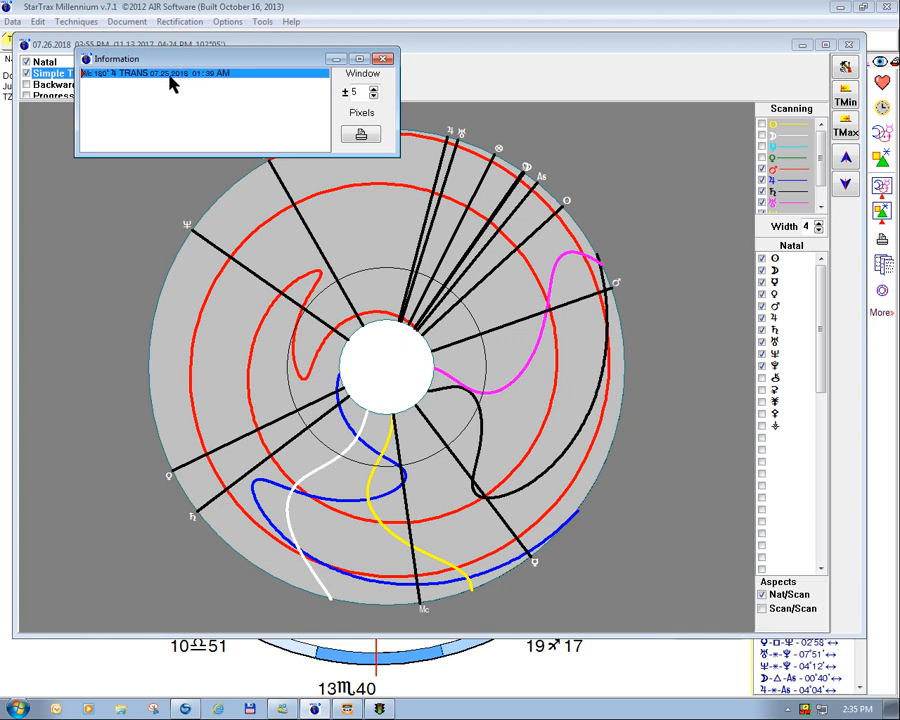
pyautogui.click(384, 60)
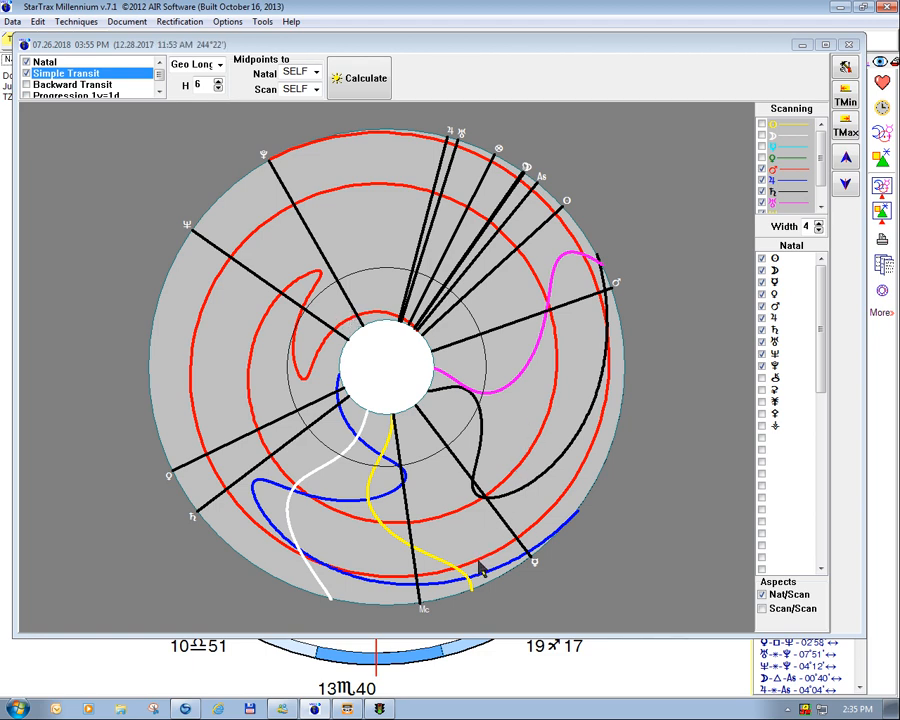
# Step: List the aspects where Mars and Neptune cross near the natal MC for February 25, 2018
pyautogui.click(412, 556)
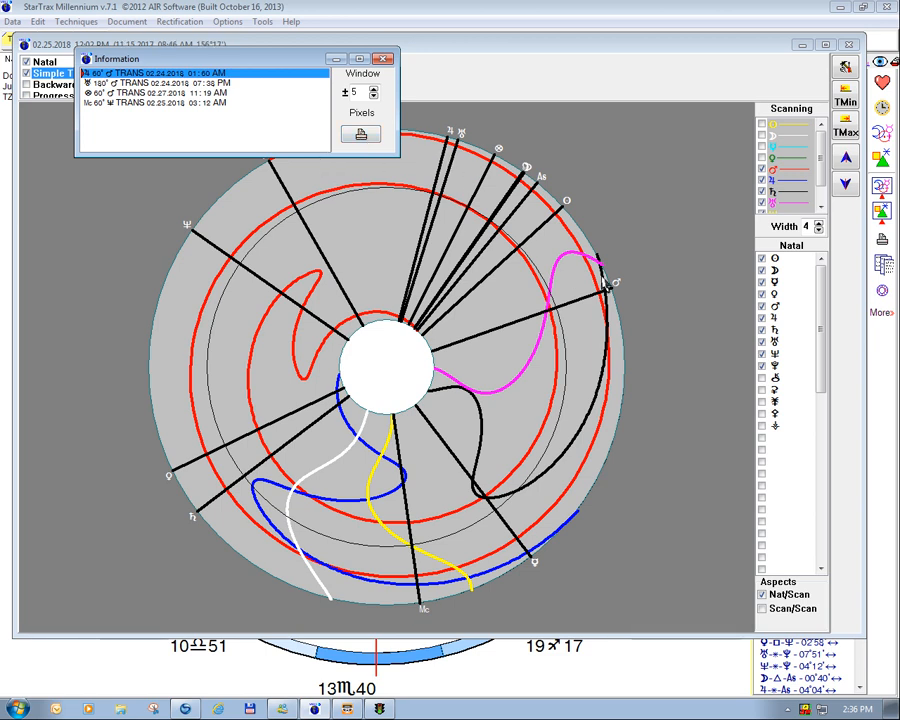
pyautogui.click(382, 59)
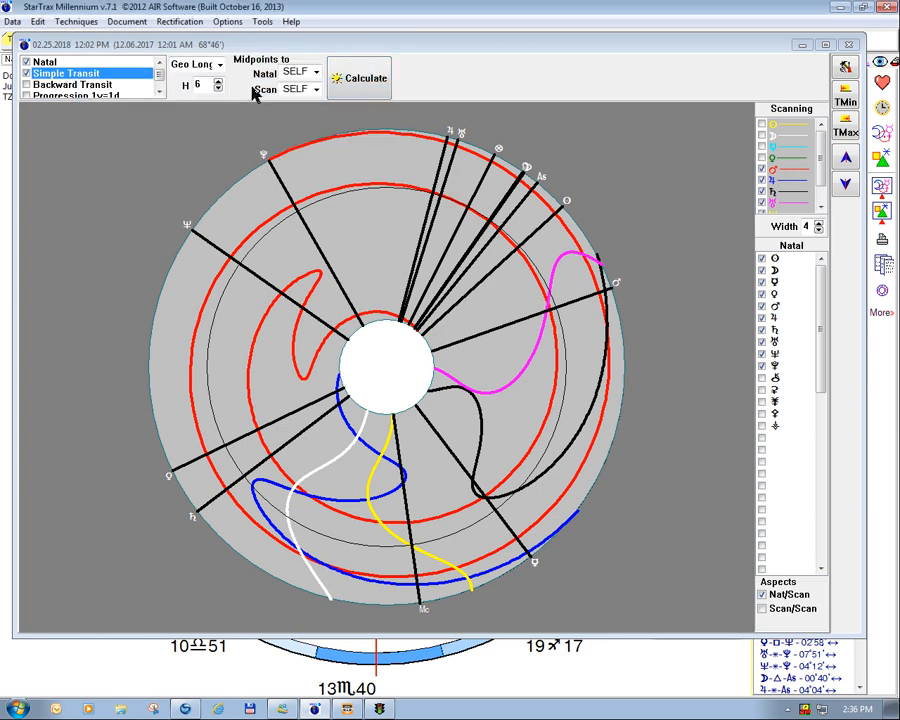
# Step: Set the harmonic to 8, list the aspects near natal Jupiter for November 19, 2017, and return the harmonic to 6
pyautogui.click(219, 82)
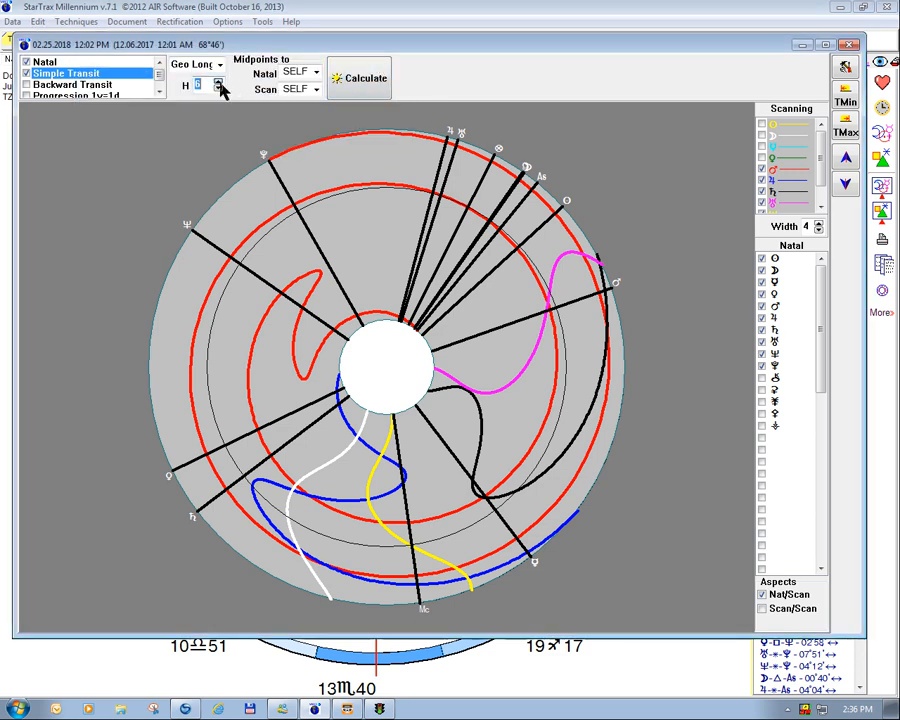
pyautogui.click(219, 82)
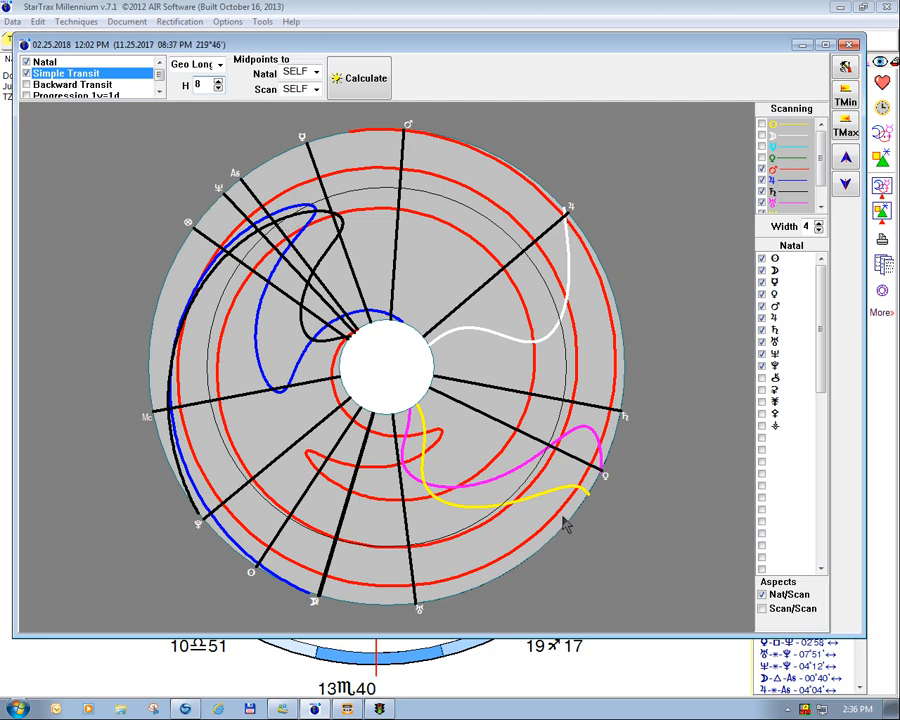
pyautogui.click(567, 228)
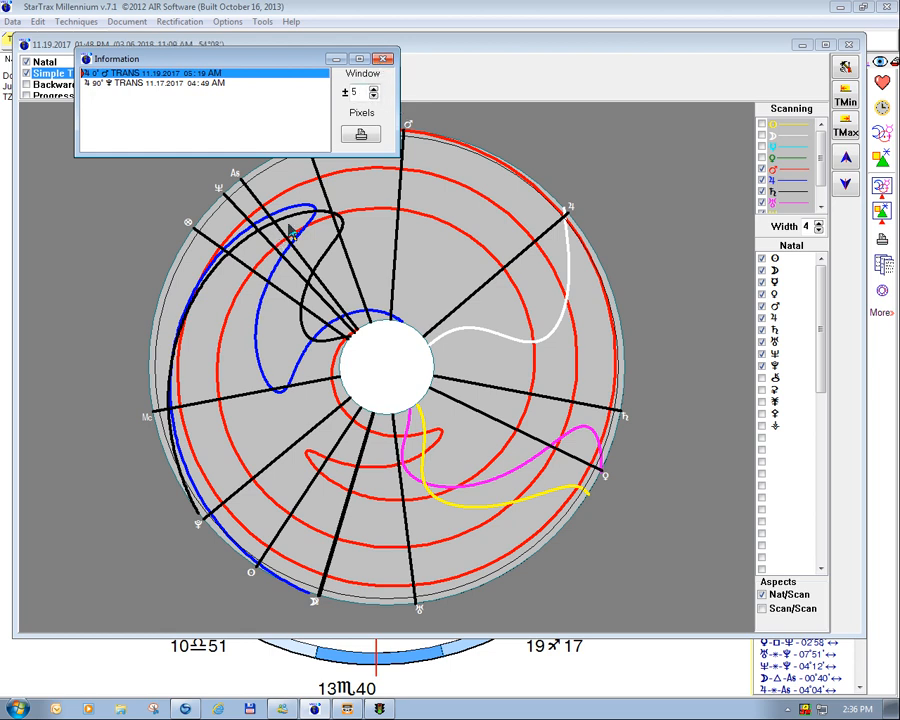
pyautogui.click(385, 60)
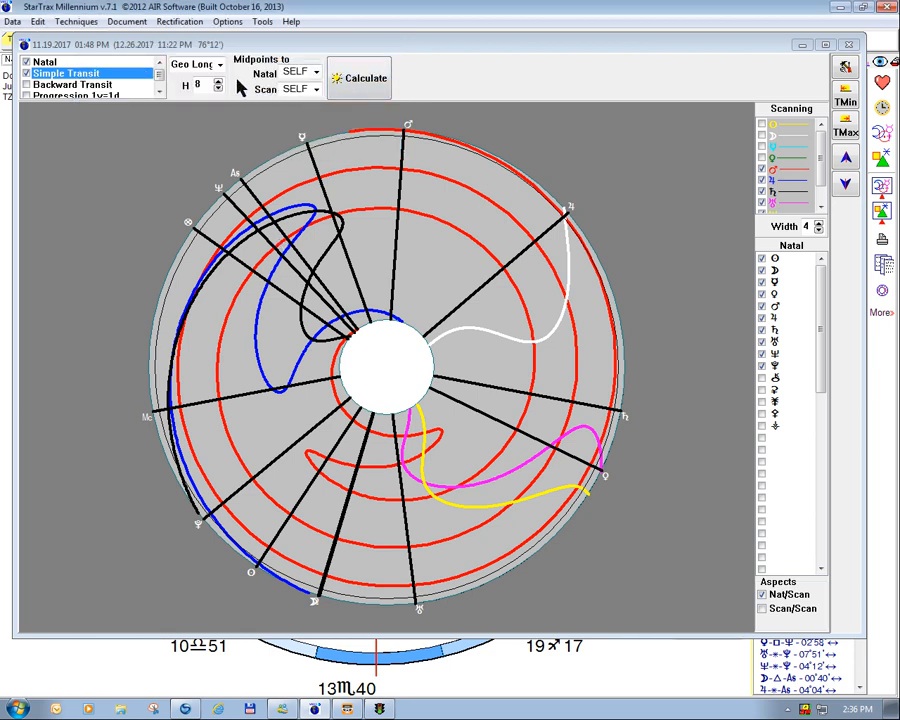
pyautogui.click(218, 90)
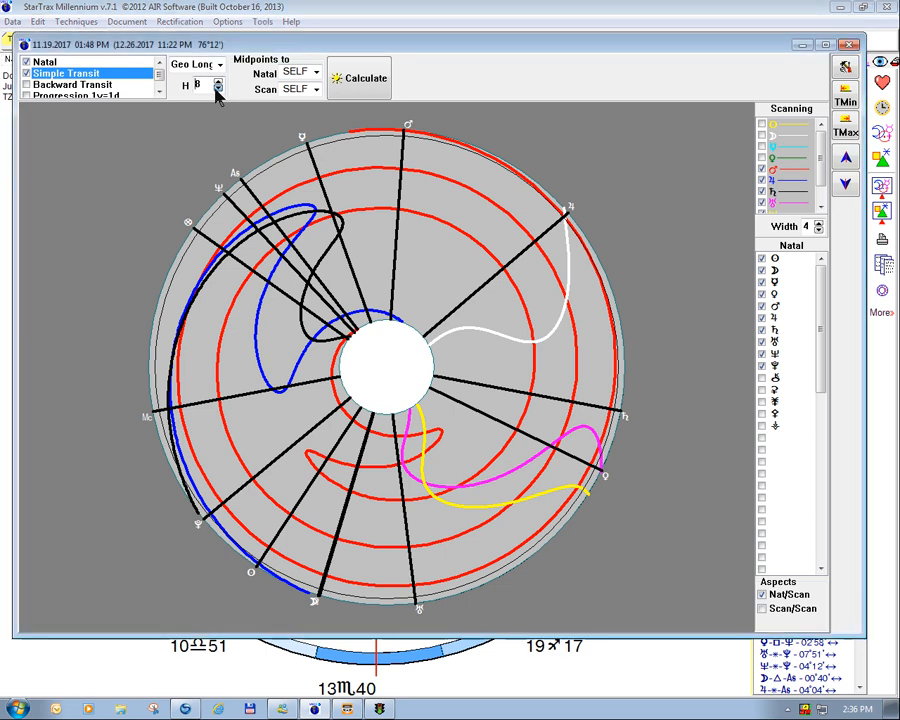
pyautogui.click(218, 90)
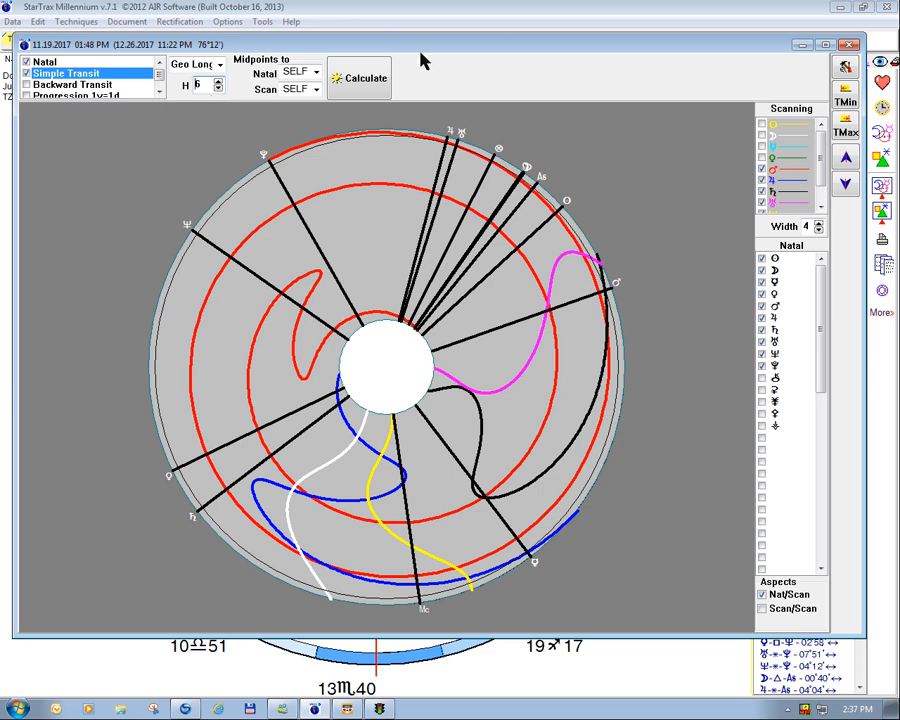
# Step: Calculate Donald Trump's aspect history in the Aspect Viewer using the Prog & Solar arcs.als techniques profile
pyautogui.moveTo(420, 53); pyautogui.dragTo(420, 84)
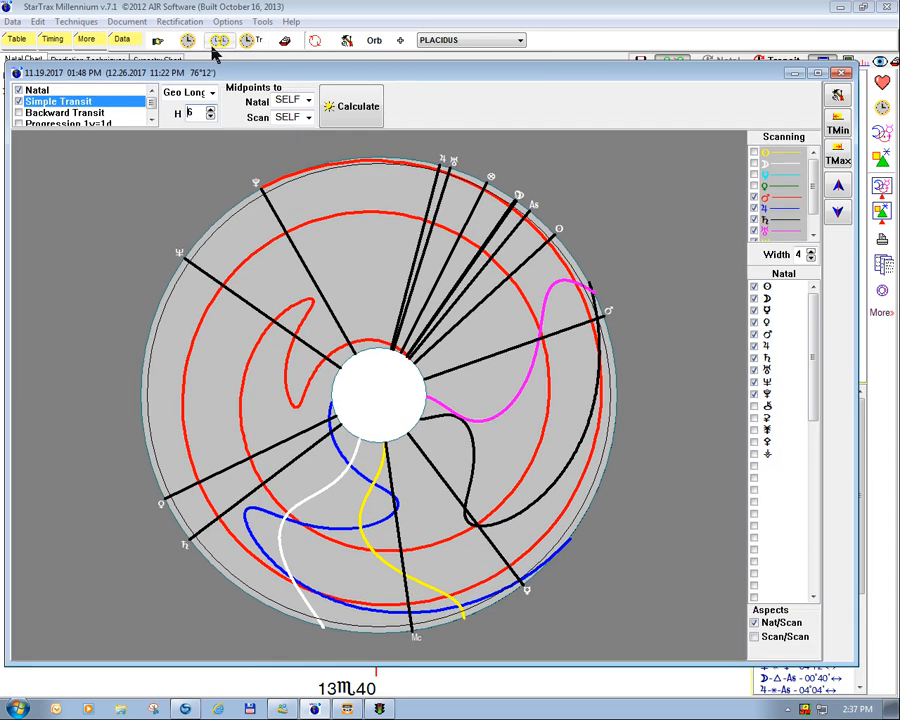
pyautogui.click(263, 22)
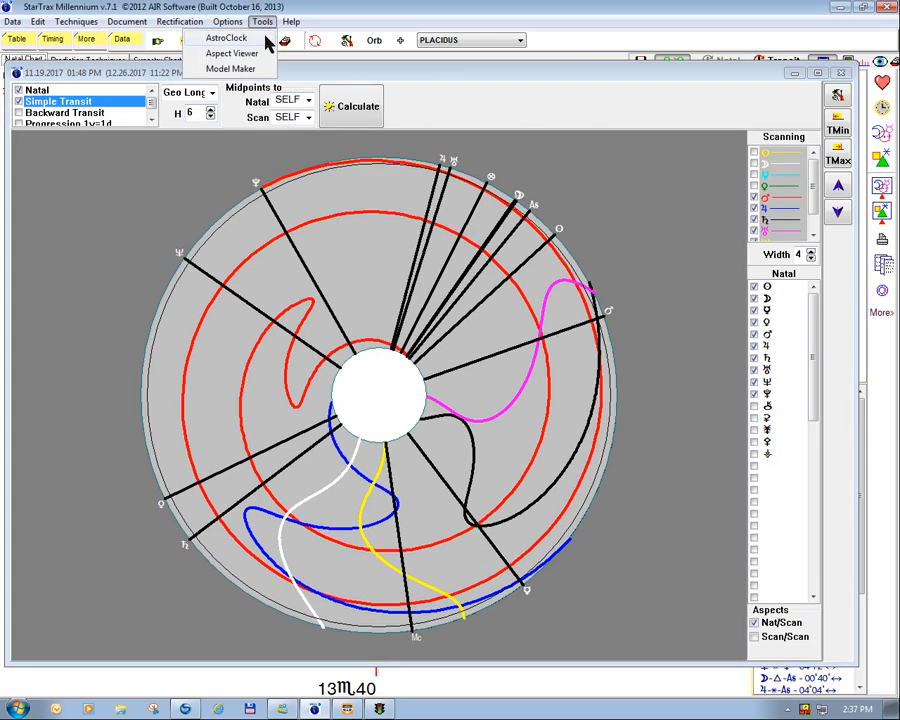
pyautogui.click(242, 56)
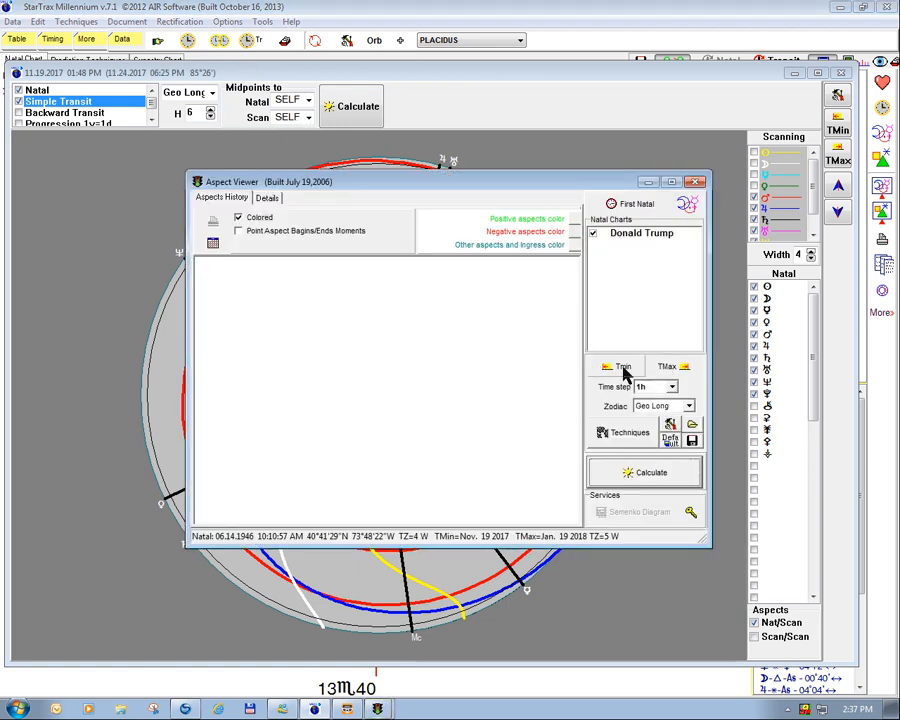
pyautogui.click(693, 427)
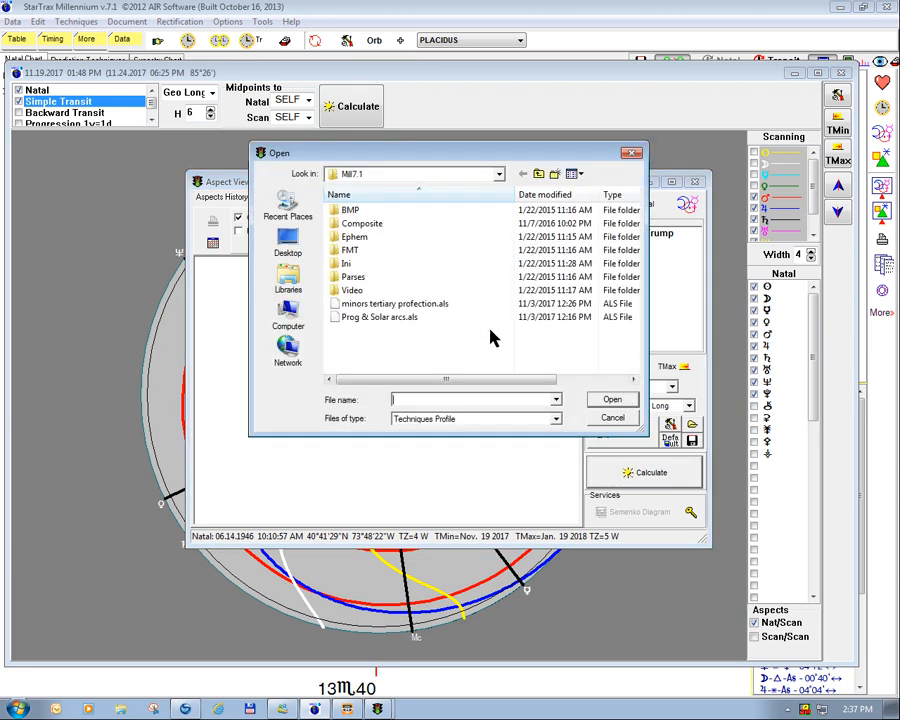
pyautogui.click(395, 317)
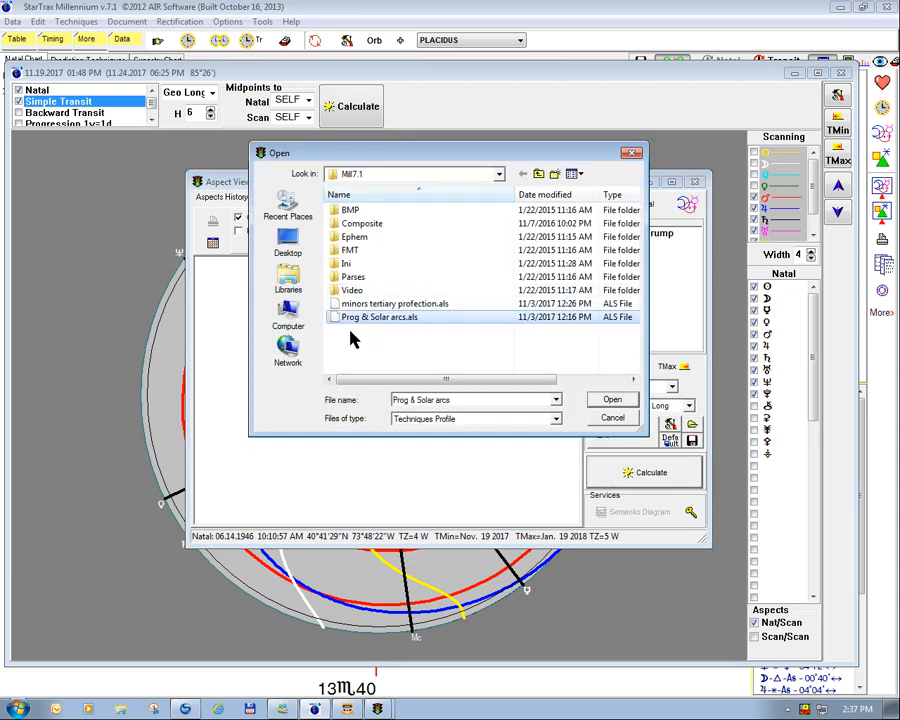
pyautogui.click(607, 401)
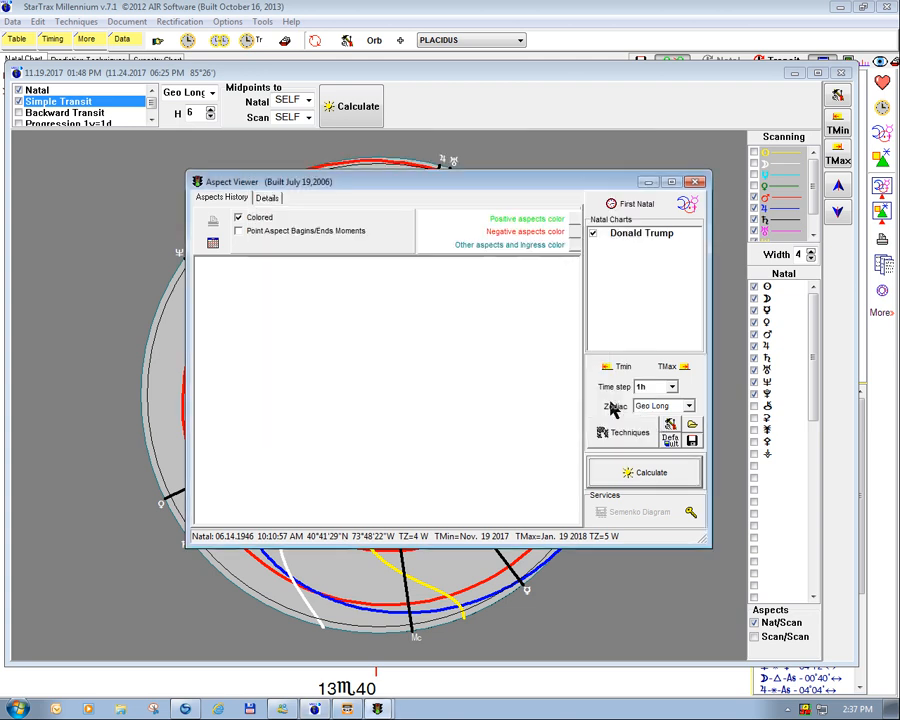
pyautogui.click(637, 474)
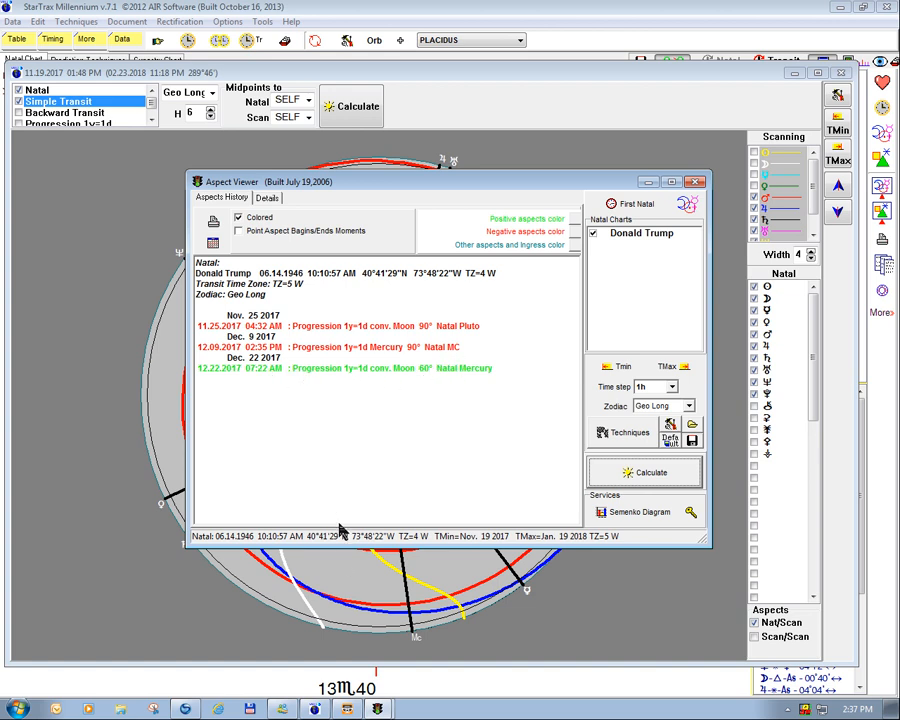
# Step: Minimize Trump's aspect history, review the other natal chart's history in its own Aspect Viewer window, and close that window
pyautogui.click(648, 183)
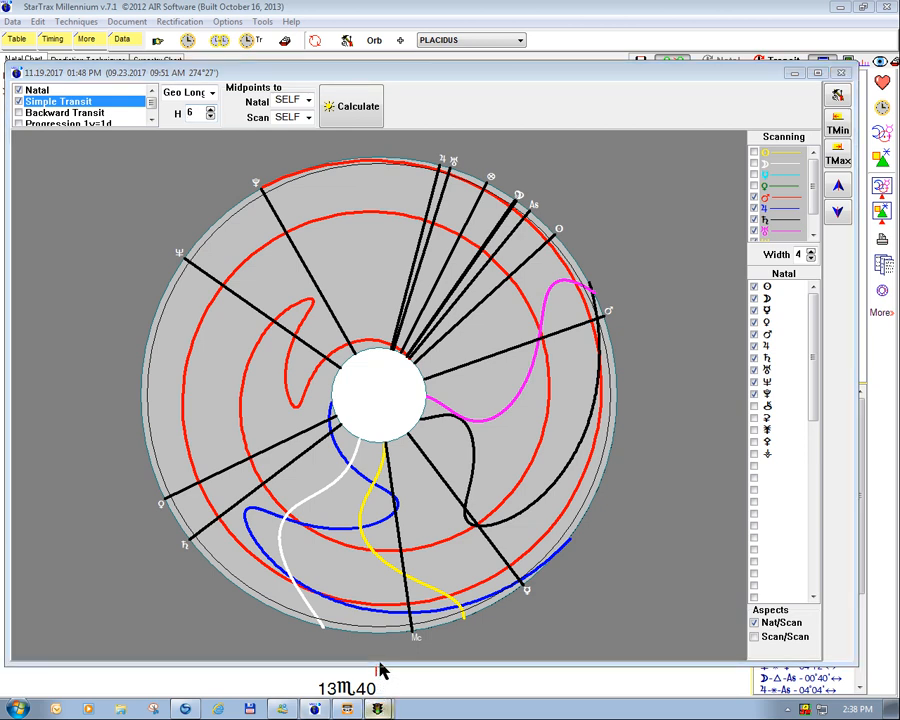
pyautogui.click(378, 708)
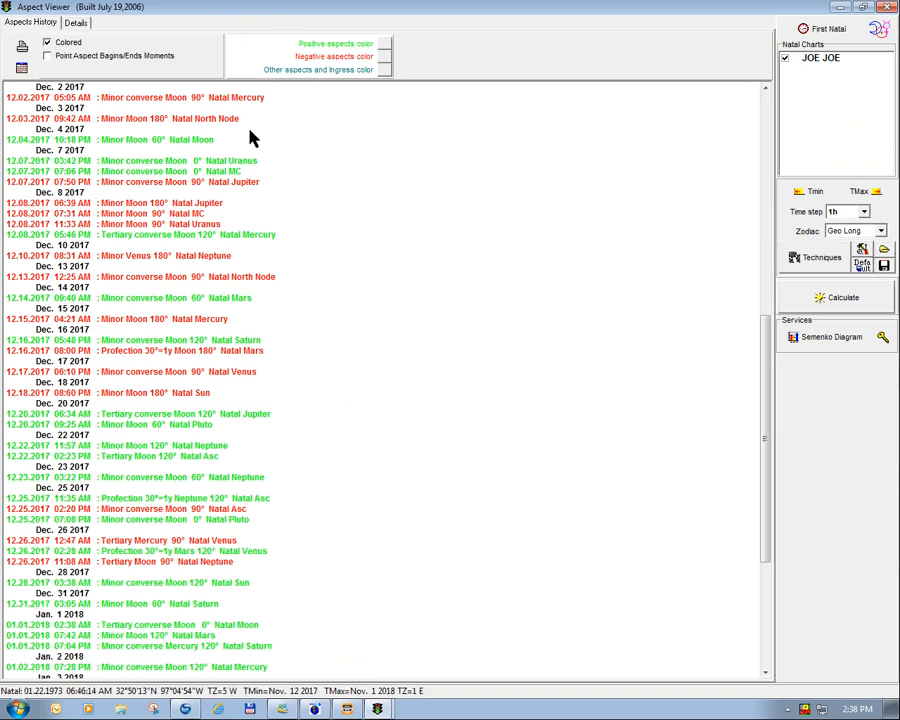
pyautogui.click(885, 8)
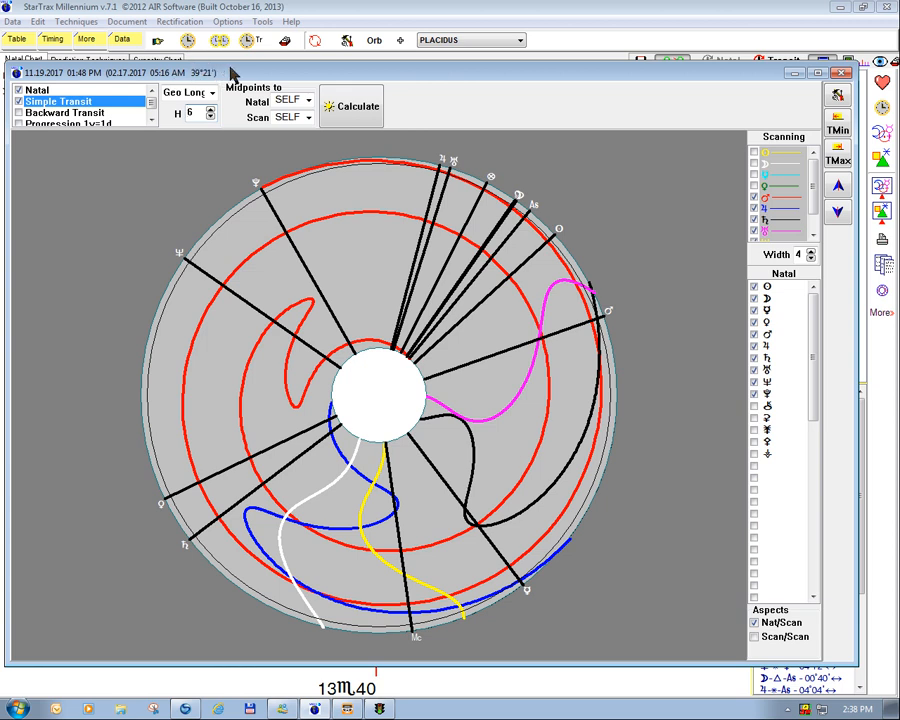
# Step: Open a new Aspect Viewer for Donald Trump and examine the scanning techniques available in the Scanning Arsenal
pyautogui.click(266, 23)
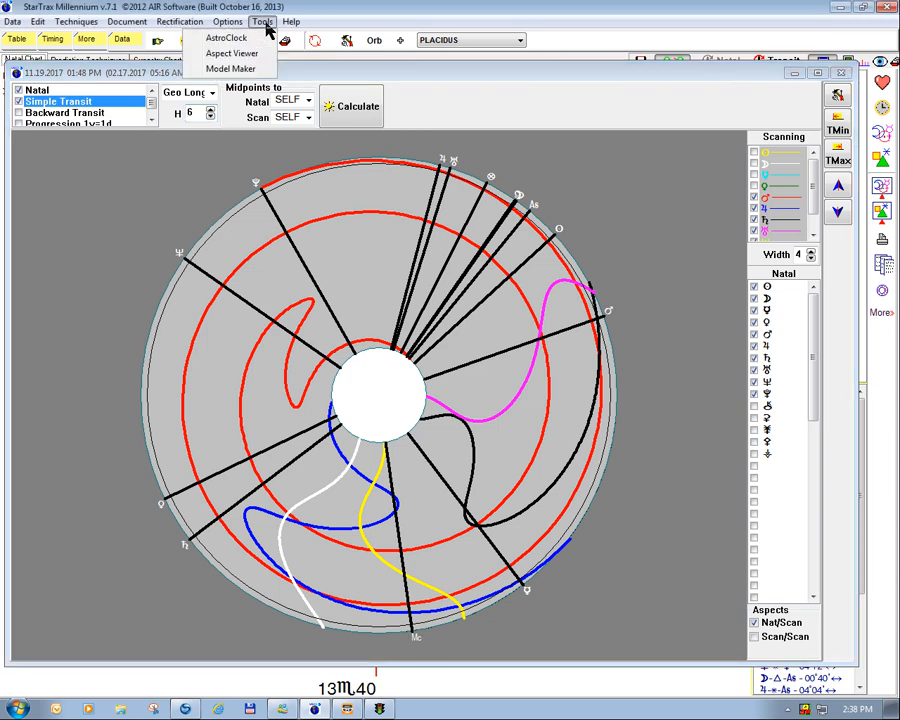
pyautogui.click(250, 56)
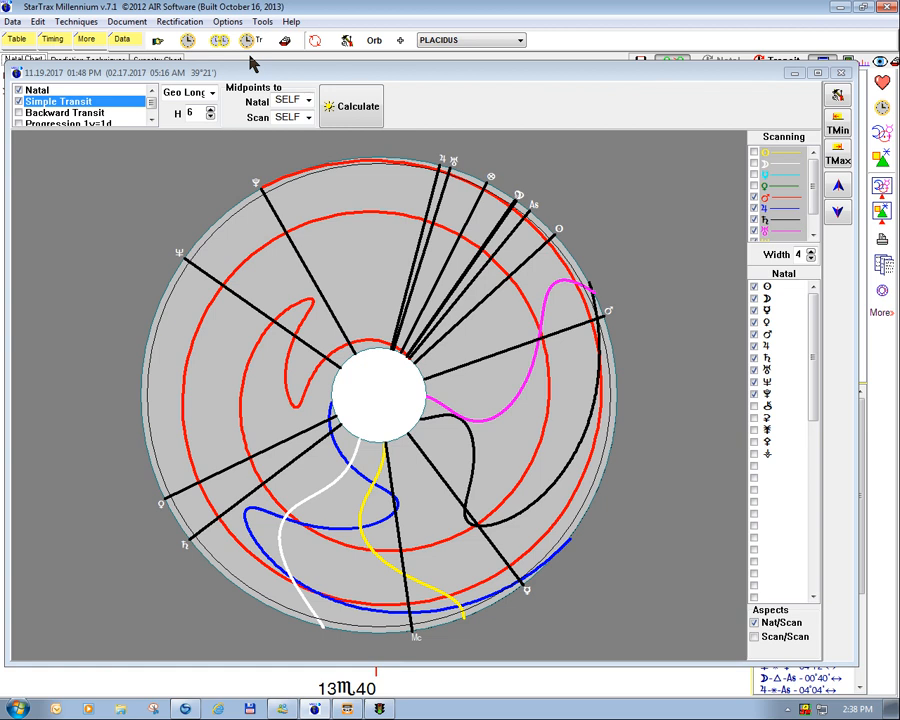
pyautogui.click(630, 433)
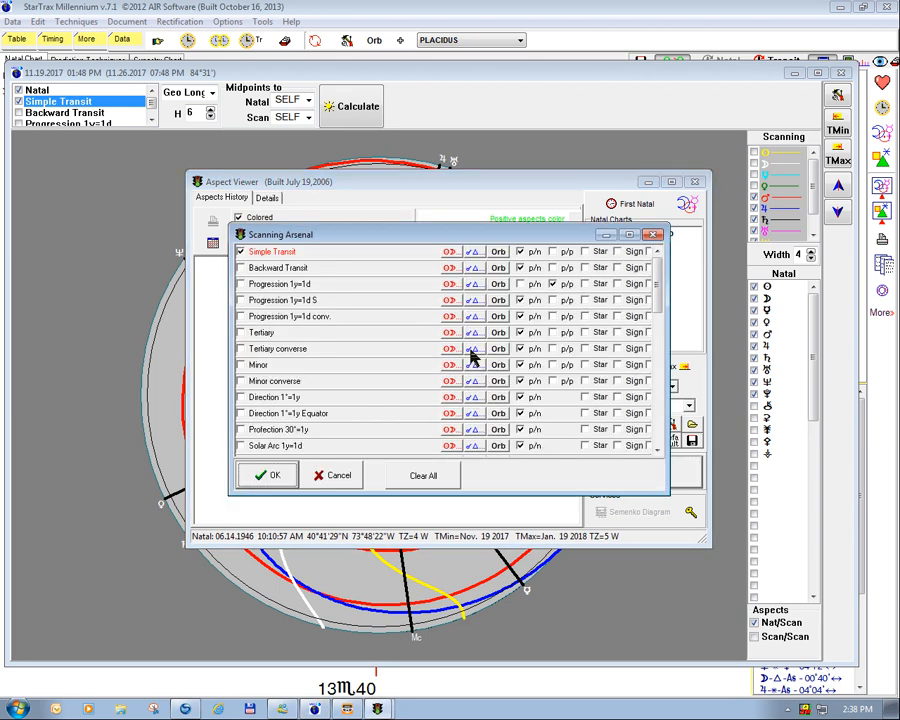
pyautogui.moveTo(657, 287); pyautogui.dragTo(562, 432)
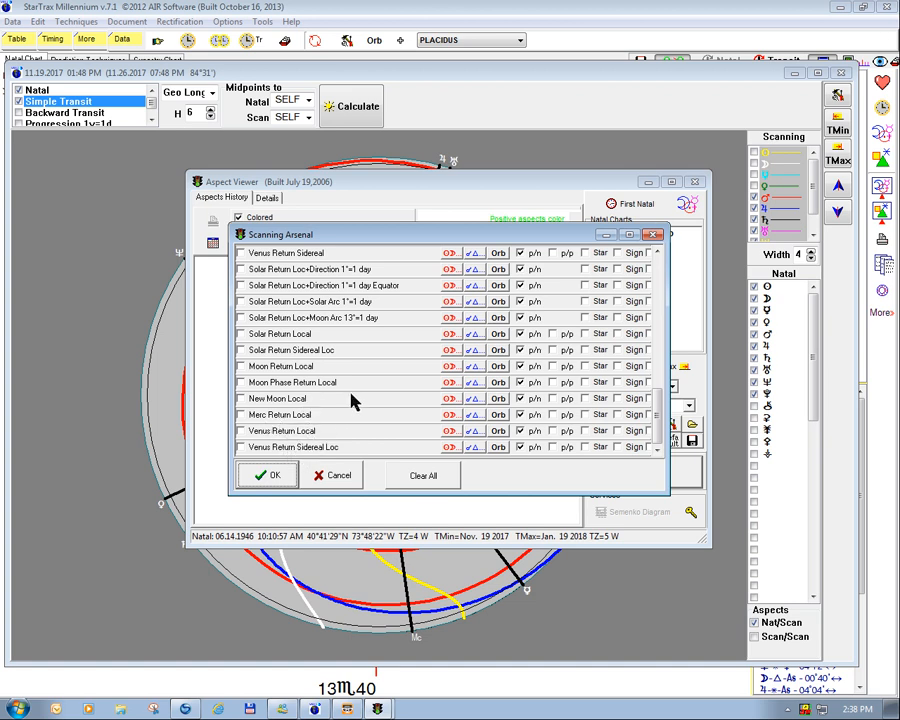
pyautogui.moveTo(664, 420); pyautogui.dragTo(664, 320)
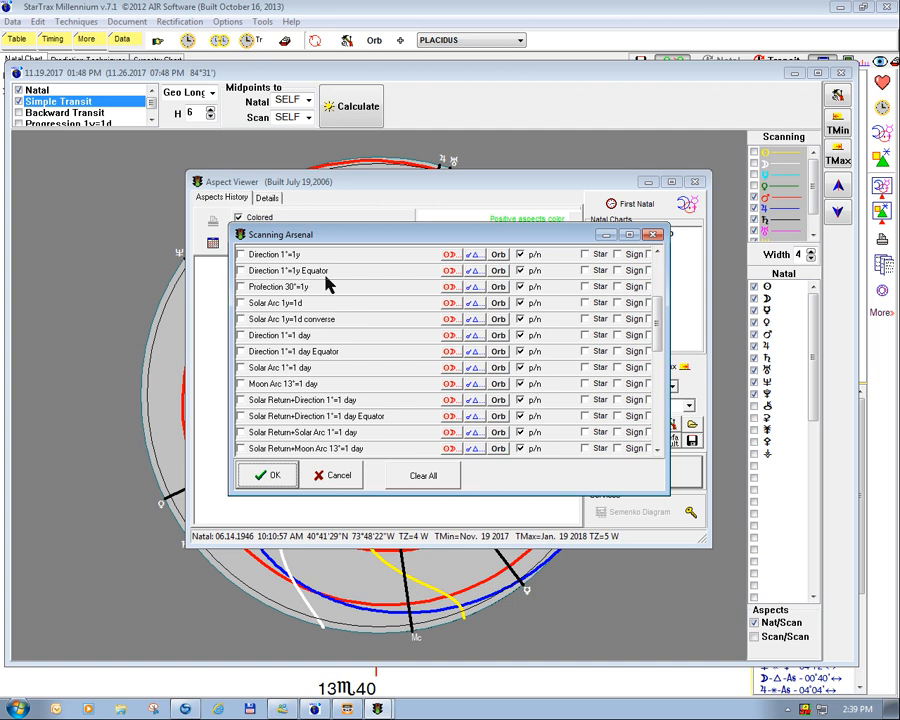
pyautogui.moveTo(657, 338); pyautogui.dragTo(653, 276)
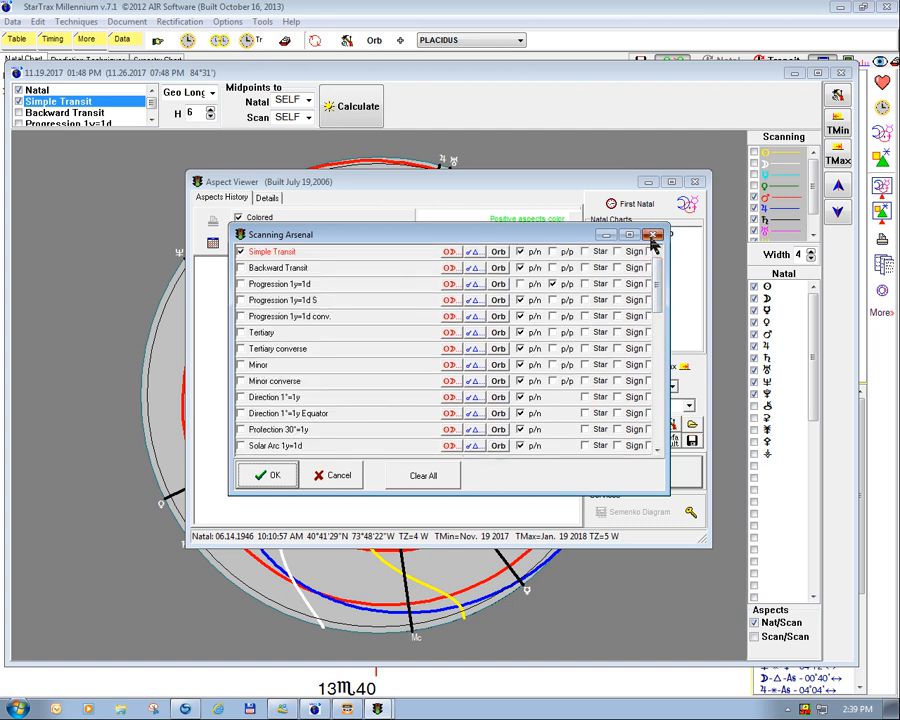
pyautogui.click(653, 236)
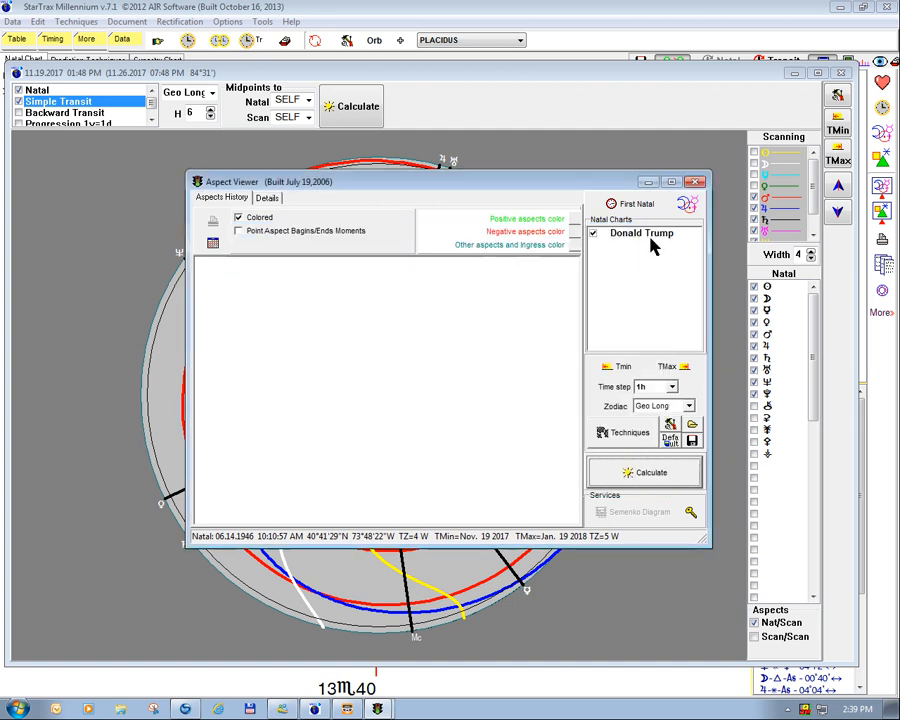
# Step: Mark the Progression 1y=1d S technique in the Scanning Arsenal and dismiss the dialog without confirming
pyautogui.click(616, 435)
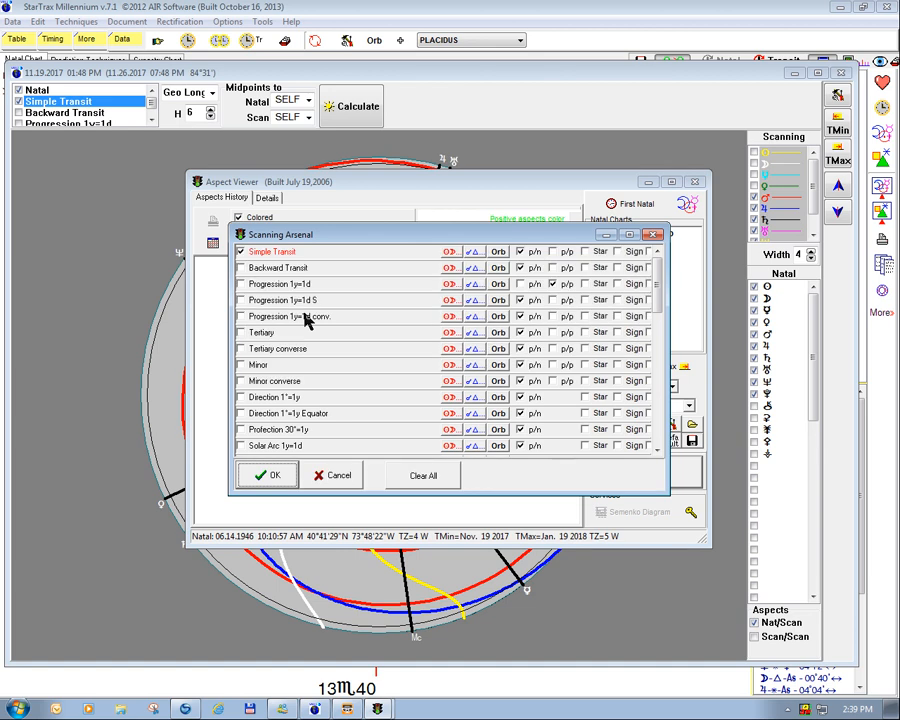
pyautogui.click(250, 304)
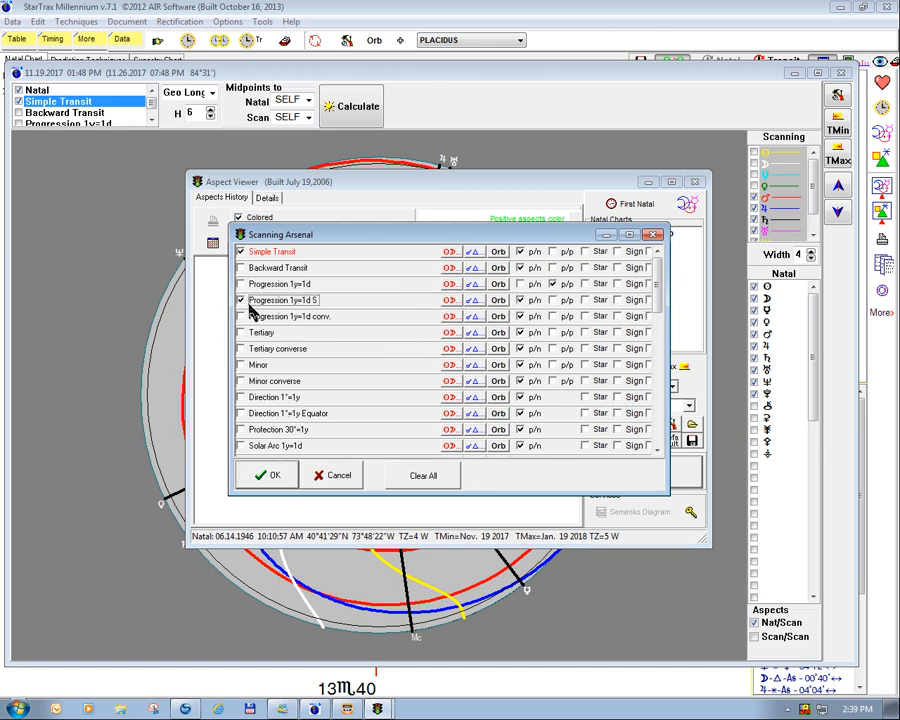
pyautogui.click(651, 235)
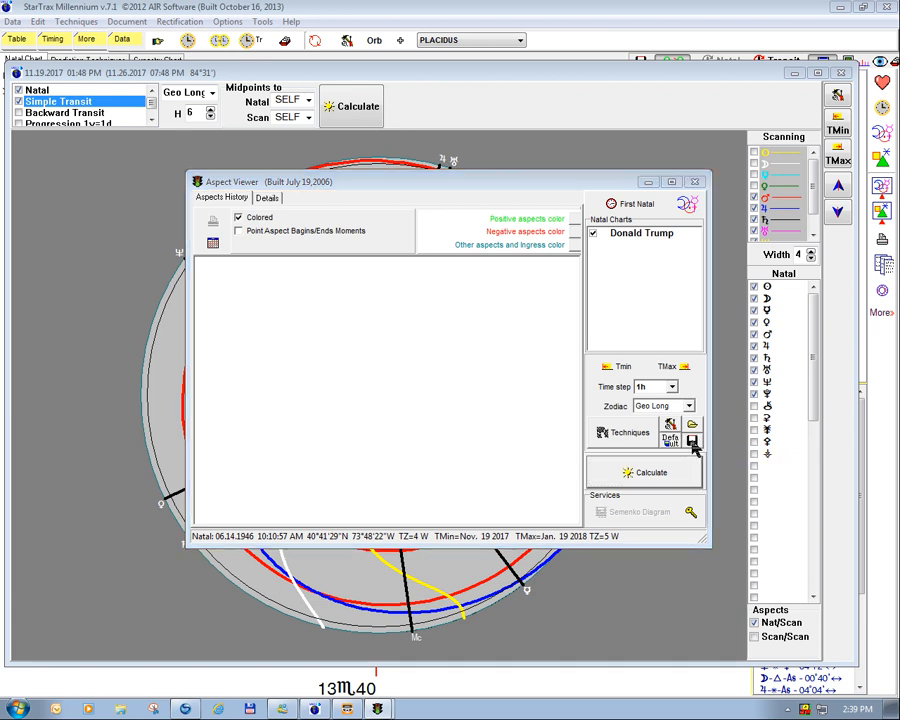
# Step: View the dialogs for saving and loading technique profiles, cancel both, and close the Aspect Viewer
pyautogui.click(692, 443)
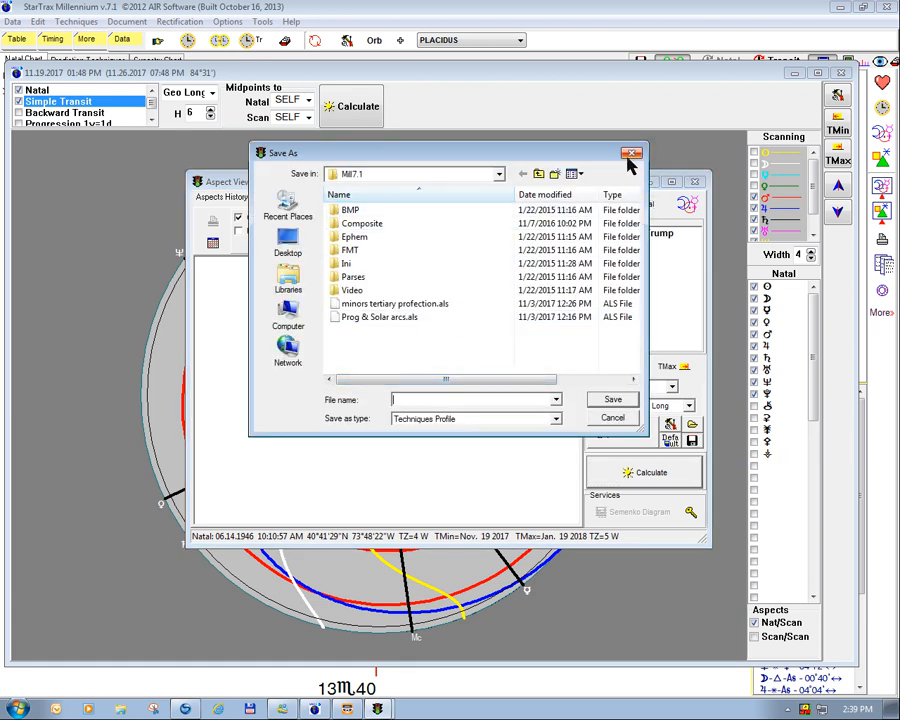
pyautogui.click(630, 155)
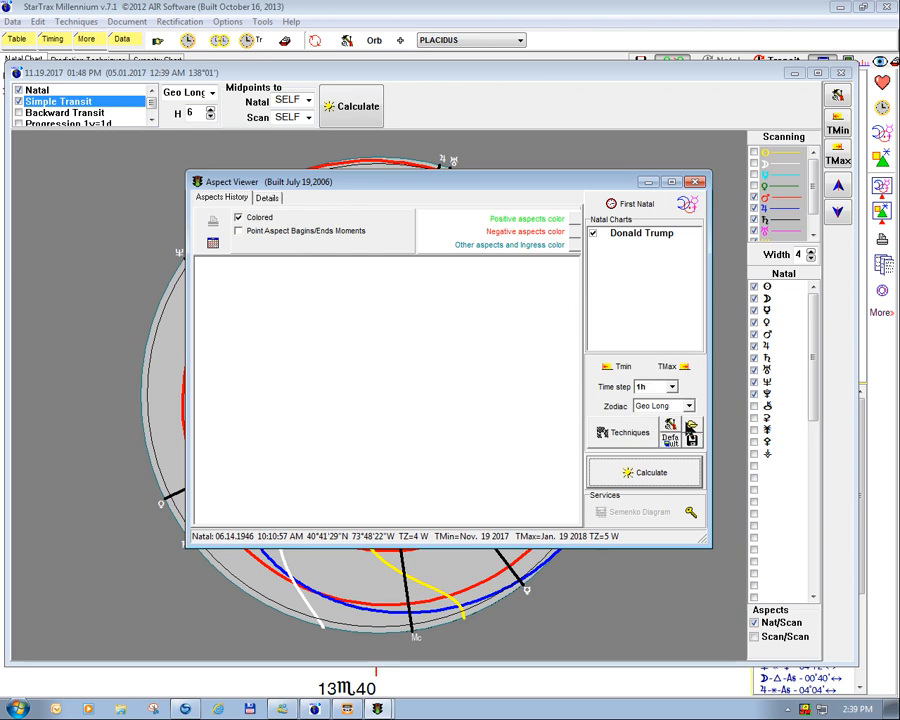
pyautogui.click(692, 433)
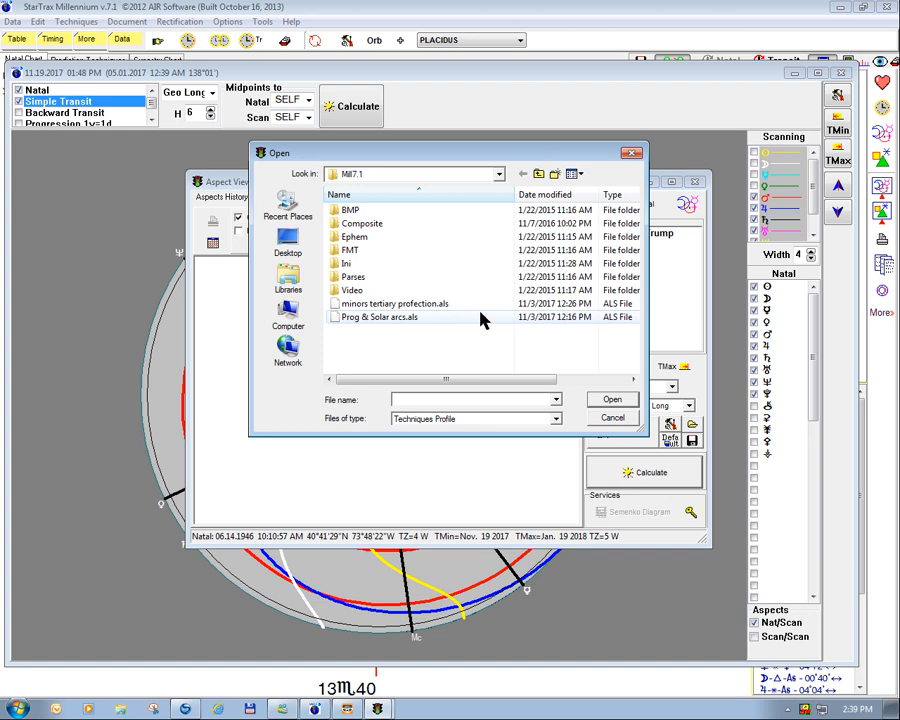
pyautogui.click(630, 153)
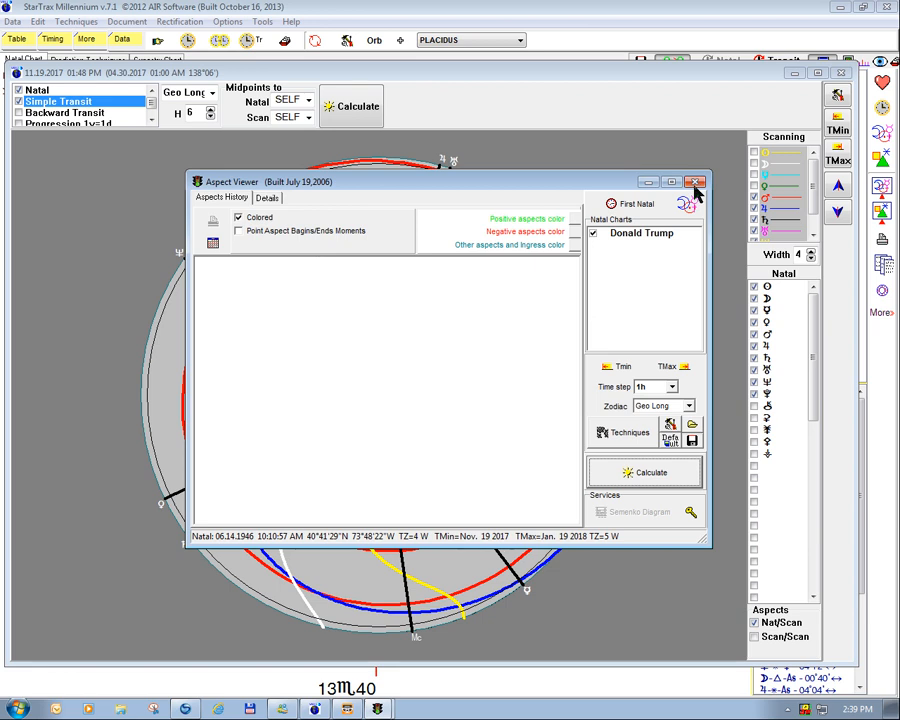
pyautogui.click(696, 183)
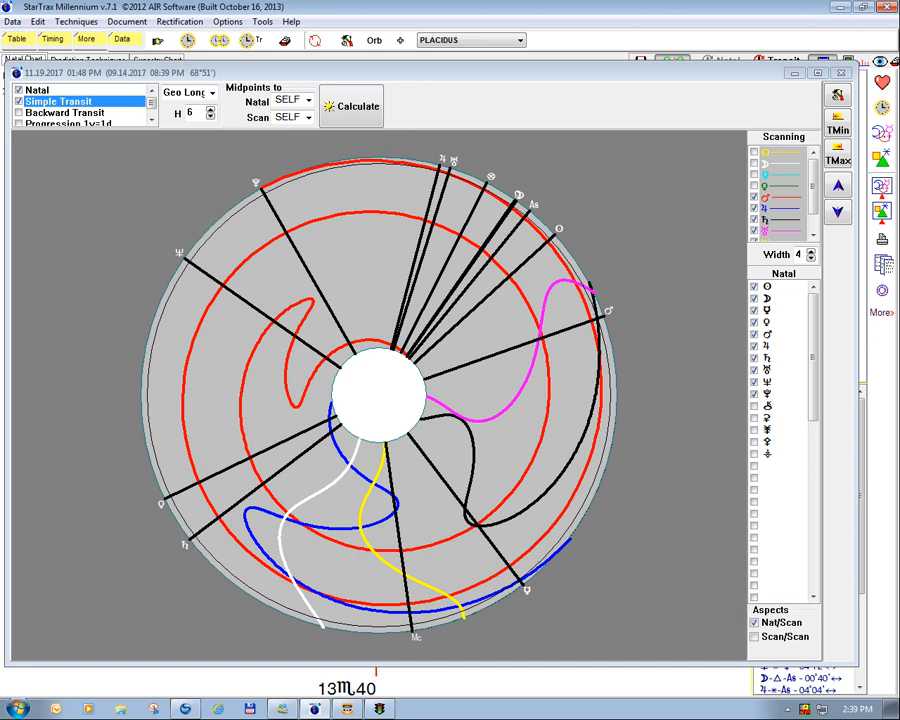
# Step: Create a separate natal chart window for Donald Trump and close the chart creation dialog
pyautogui.moveTo(460, 74); pyautogui.dragTo(463, 40)
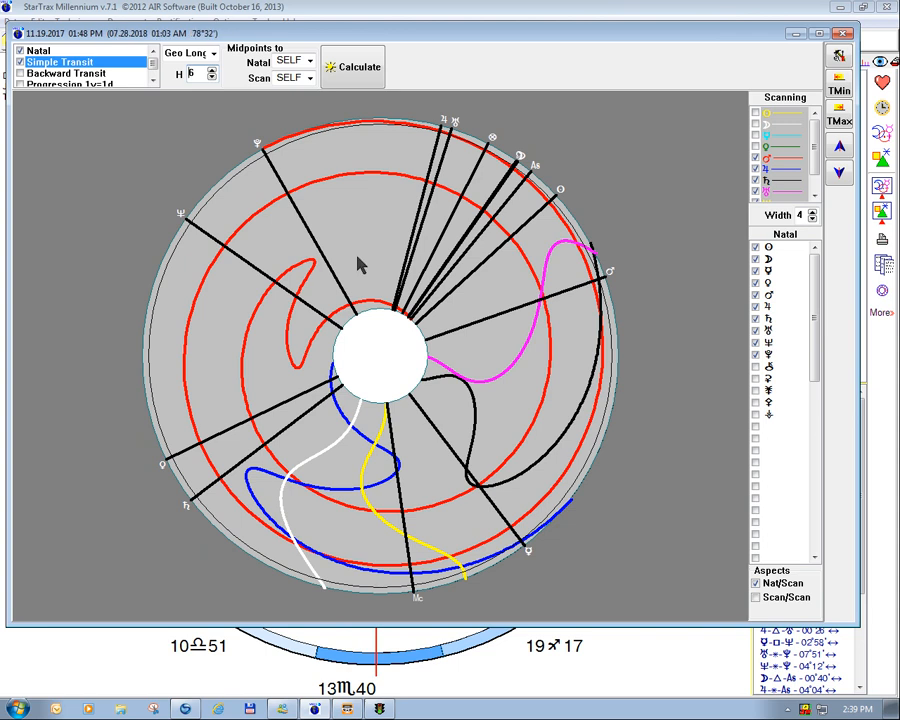
pyautogui.click(884, 294)
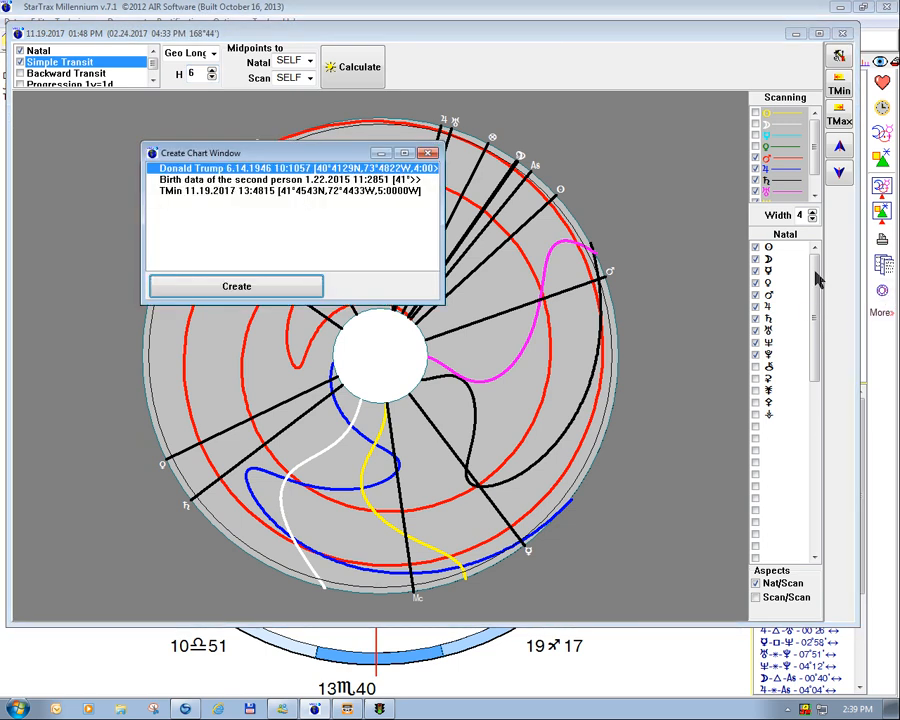
pyautogui.click(267, 287)
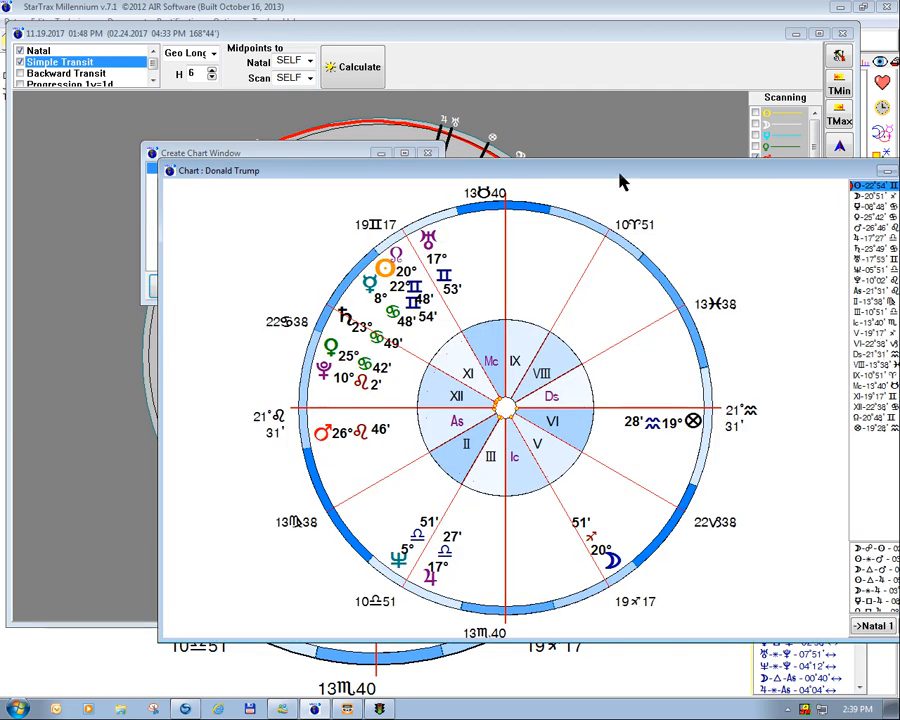
pyautogui.click(428, 154)
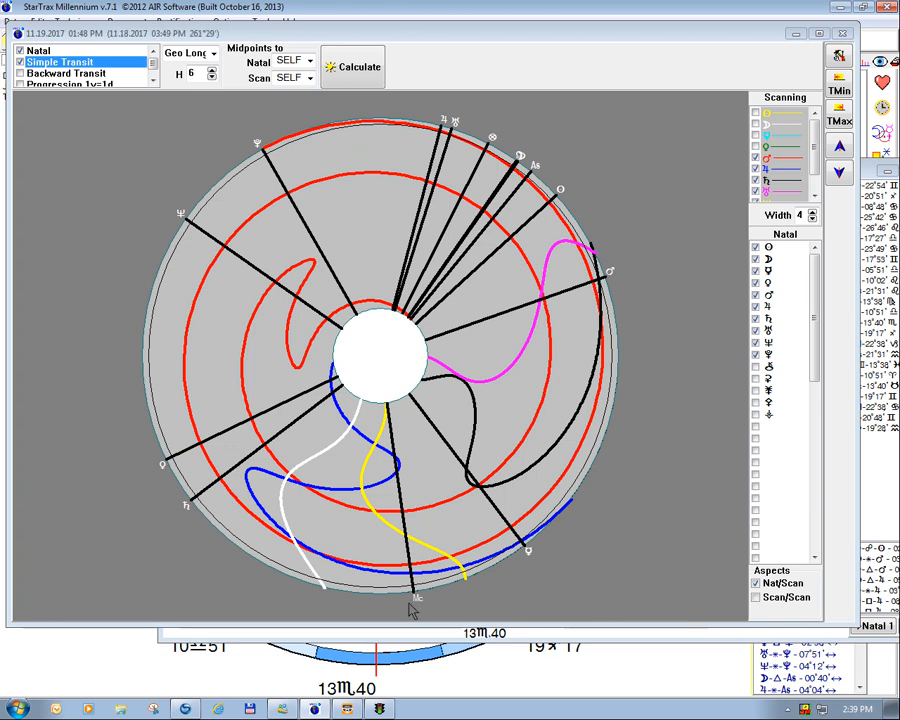
# Step: Bring Donald Trump's chart window to the front and place it below the upper part of the transit graph
pyautogui.click(353, 690)
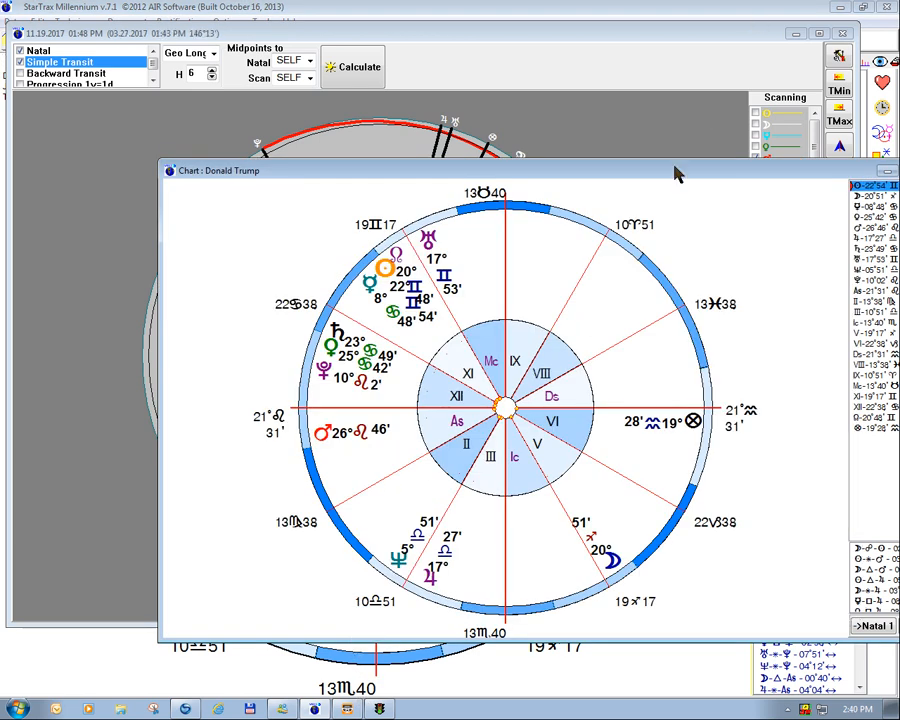
pyautogui.moveTo(677, 173); pyautogui.dragTo(611, 188)
pyautogui.moveTo(533, 203); pyautogui.dragTo(521, 224)
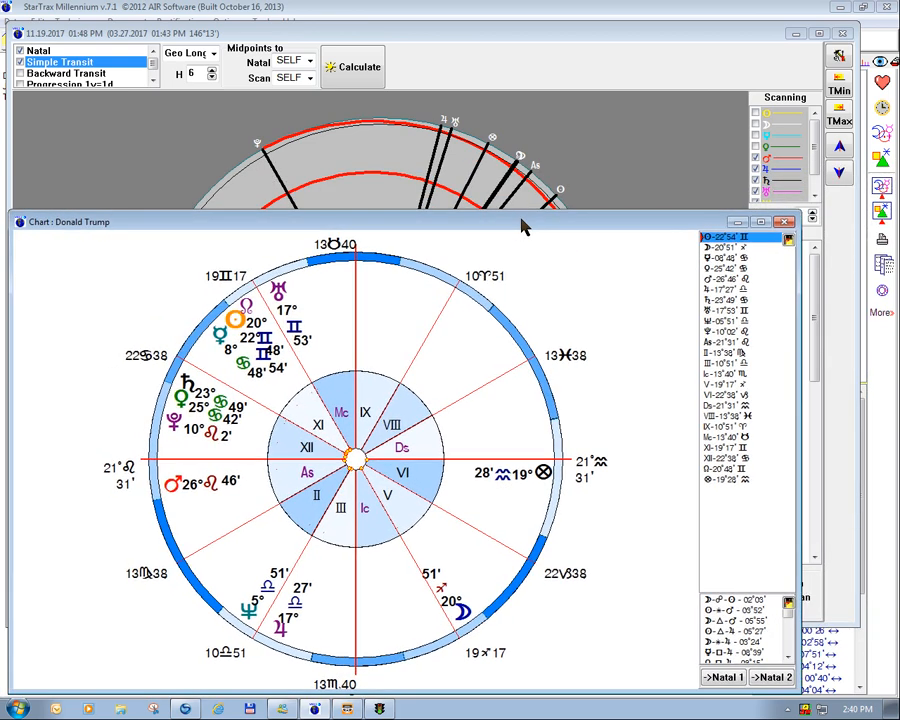
# Step: List the transit aspects around 11.22.2017, compare them with Trump's natal chart, and return to the transit graph
pyautogui.click(519, 177)
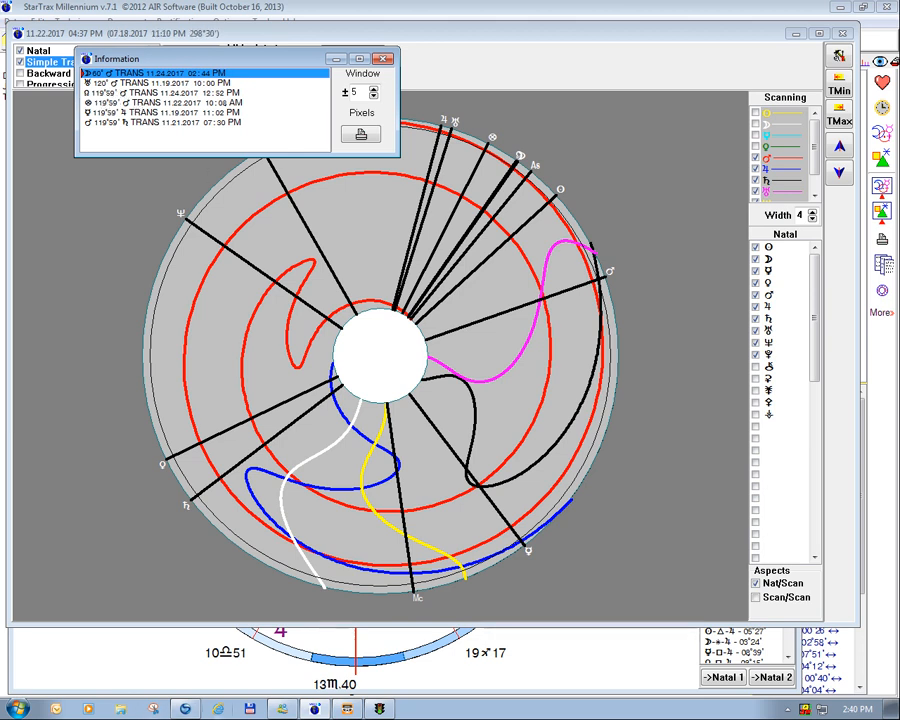
pyautogui.click(286, 662)
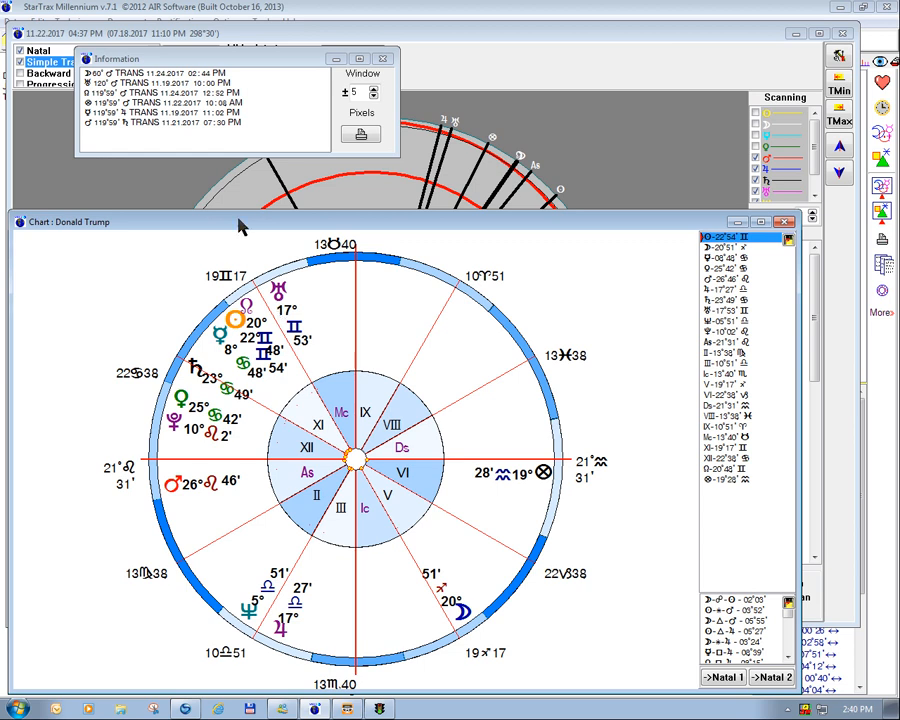
pyautogui.click(366, 201)
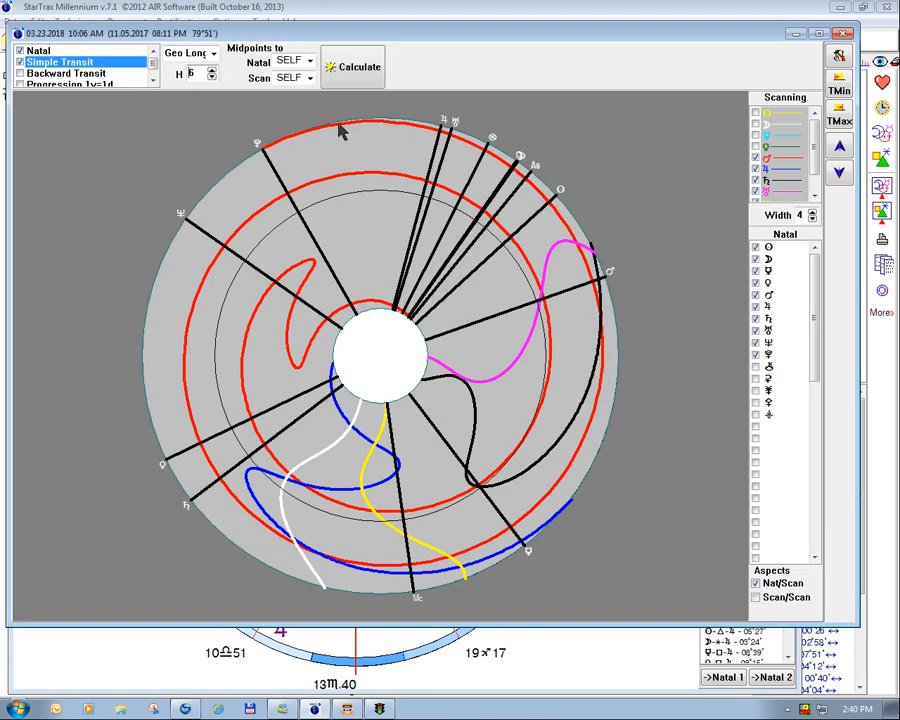
# Step: List the transit aspects at 03.10.2018, advance the graph date to 03.15.2018, and compare the aspects with Trump's natal chart
pyautogui.click(543, 303)
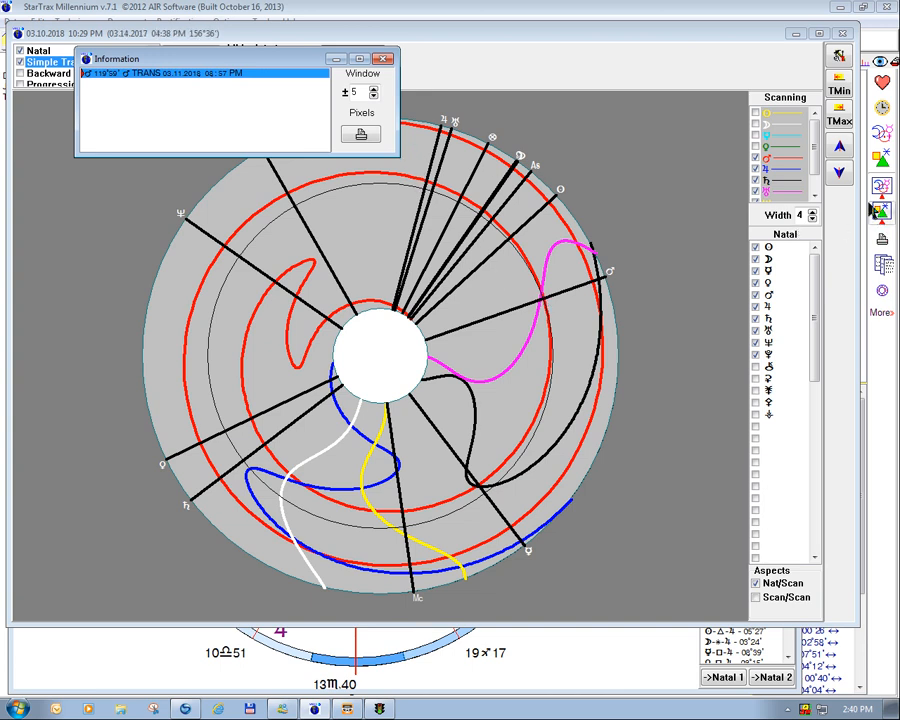
pyautogui.click(840, 150)
pyautogui.click(837, 148)
pyautogui.click(837, 148)
pyautogui.click(837, 148)
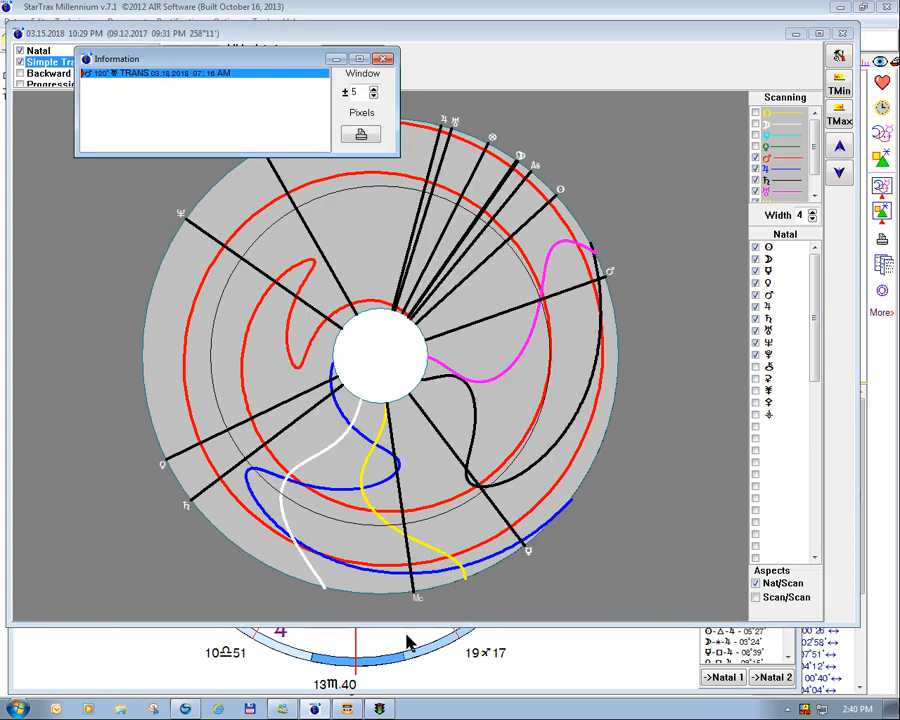
pyautogui.click(376, 656)
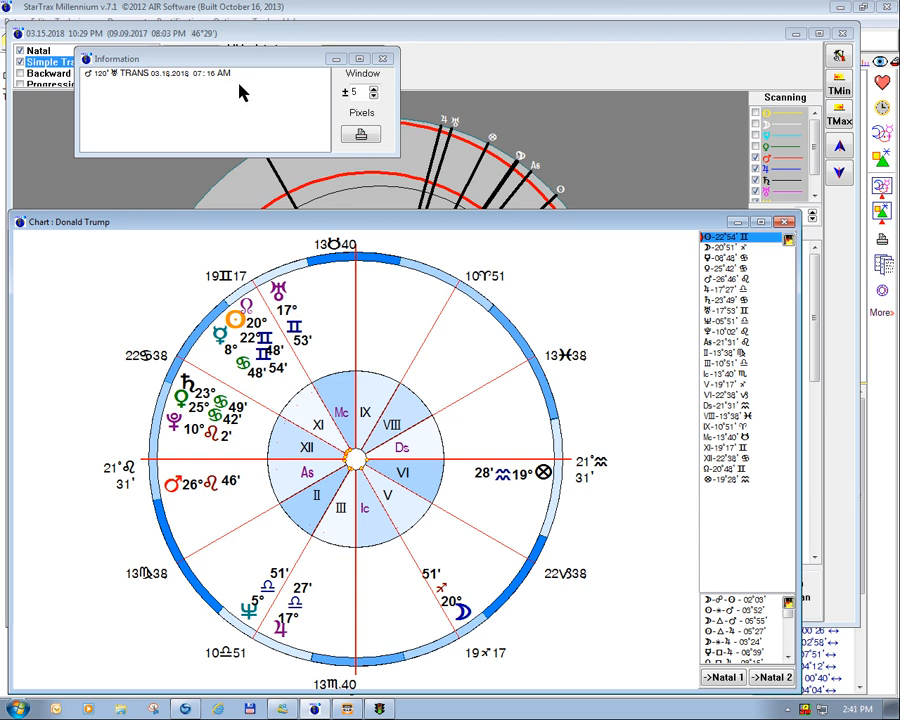
# Step: Close the aspect information list, bring the transit graph to the front, and shift its window slightly down
pyautogui.click(386, 62)
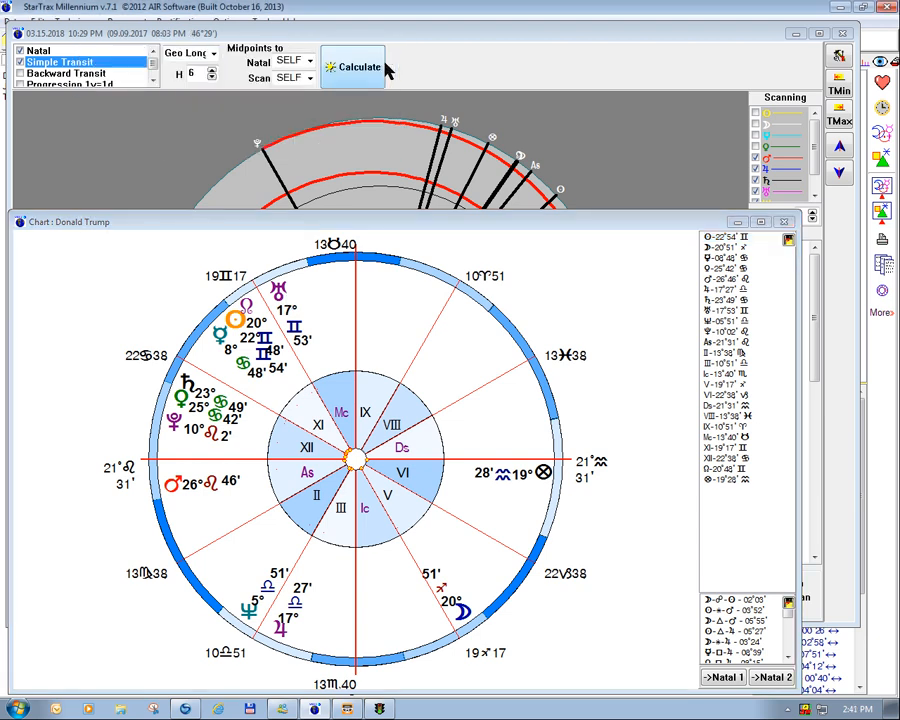
pyautogui.click(398, 171)
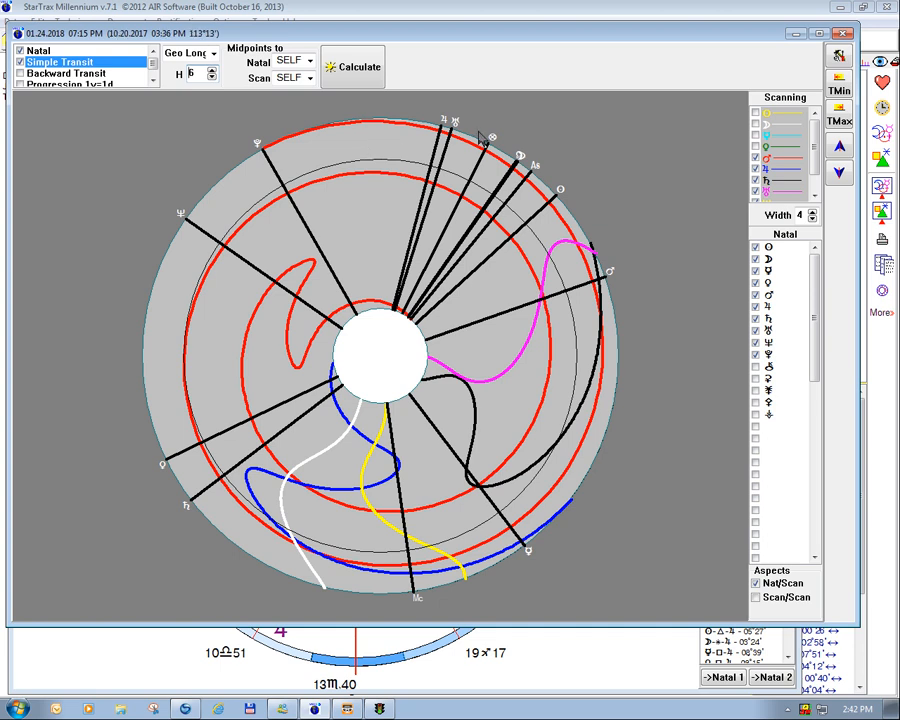
pyautogui.moveTo(497, 37); pyautogui.dragTo(506, 52)
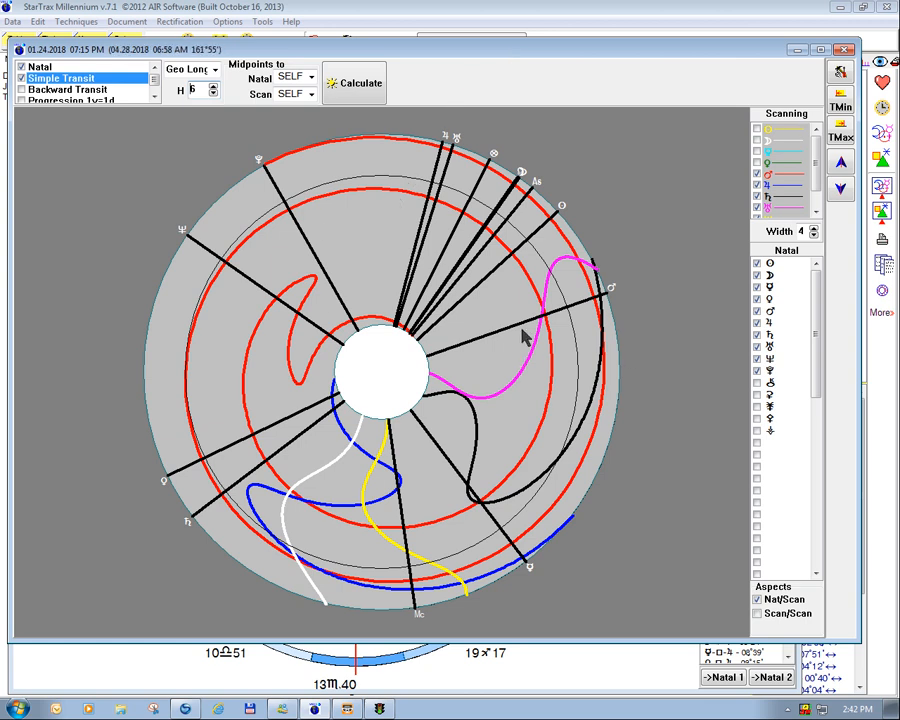